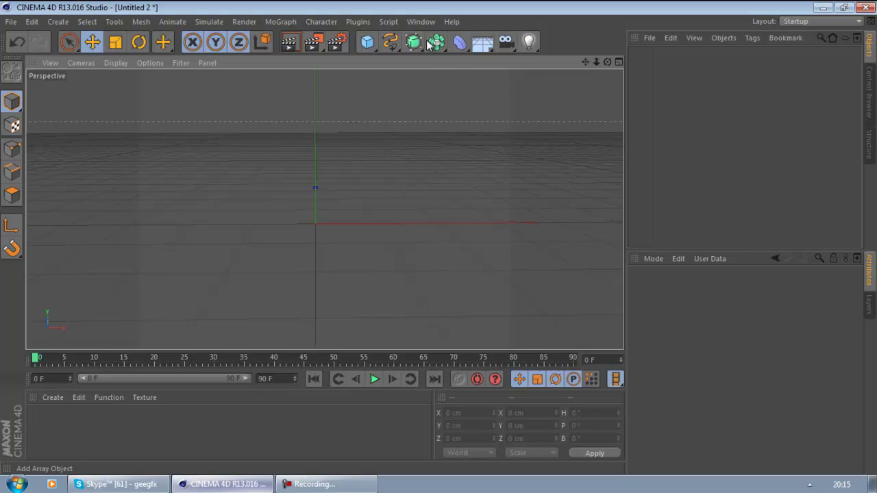
- Add a circle spline with a 200 cm radius at the scene origin
{"action": "mouse_move", "coordinate": [424, 69]}
{"action": "left_mouse_down", "text": "alt"}
{"action": "mouse_move", "coordinate": [425, 102]}
{"action": "mouse_move", "coordinate": [424, 72]}
{"action": "left_mouse_up", "text": "alt"}
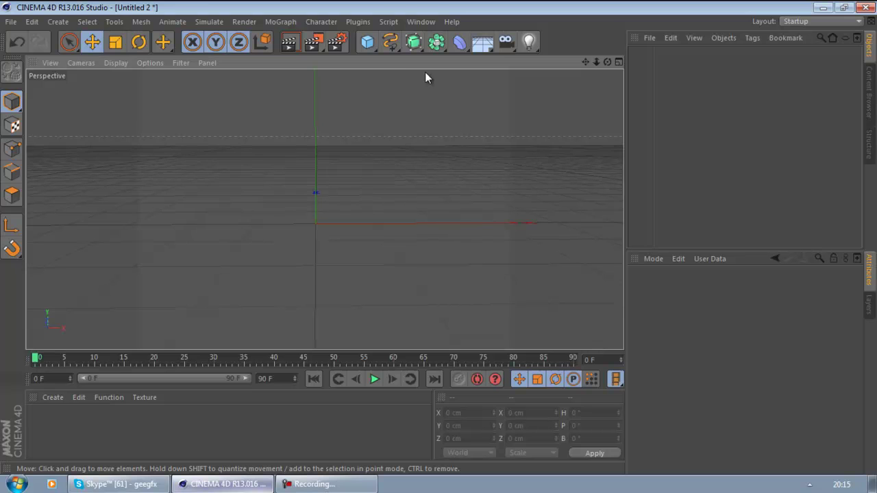
{"action": "left_click_drag", "start_coordinate": [586, 62], "coordinate": [439, 239]}
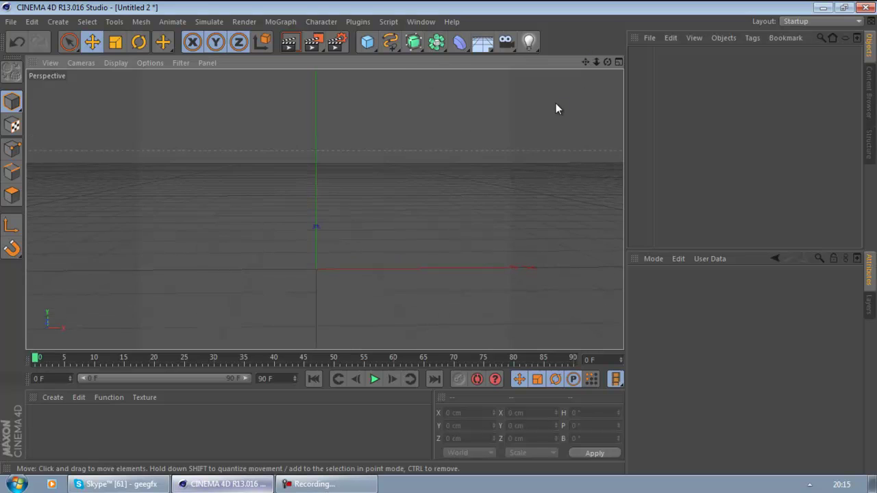
{"action": "left_click", "coordinate": [389, 42]}
{"action": "left_click", "coordinate": [483, 101]}
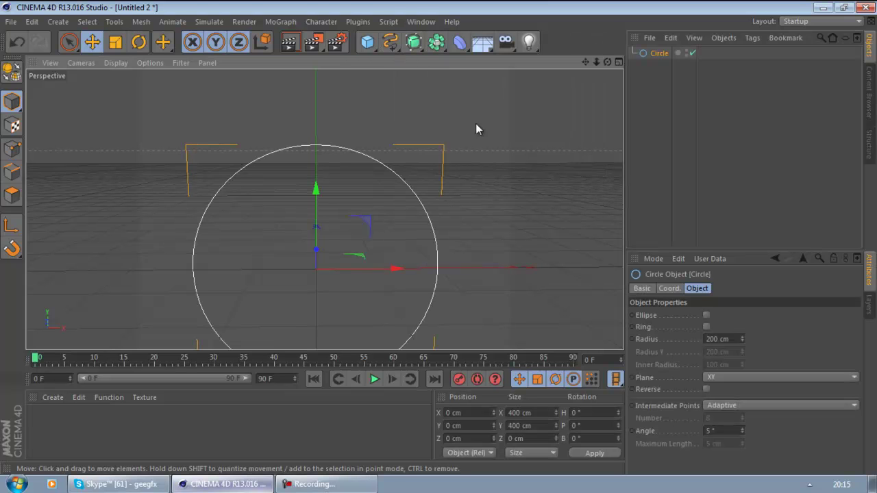
{"action": "left_click_drag", "start_coordinate": [321, 192], "coordinate": [322, 156]}
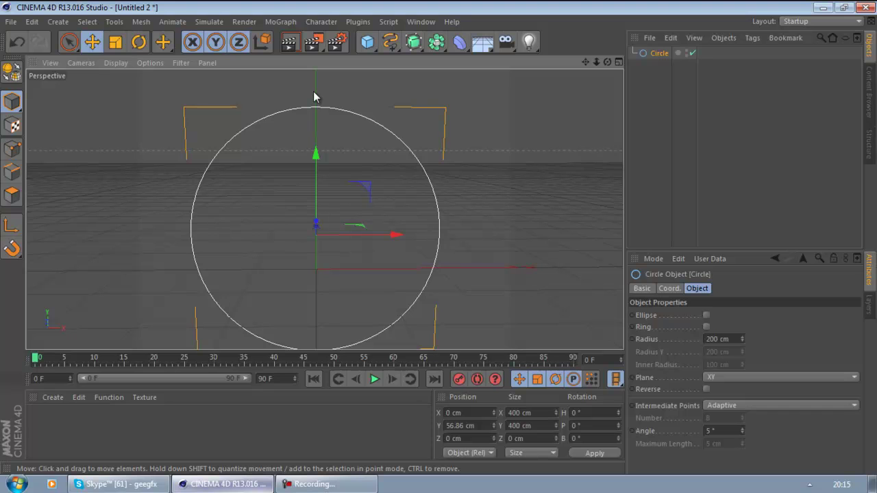
{"action": "key", "text": "ctrl+v"}
{"action": "left_click", "coordinate": [118, 44]}
{"action": "left_click_drag", "start_coordinate": [329, 194], "coordinate": [439, 238]}
{"action": "key", "text": "Delete"}
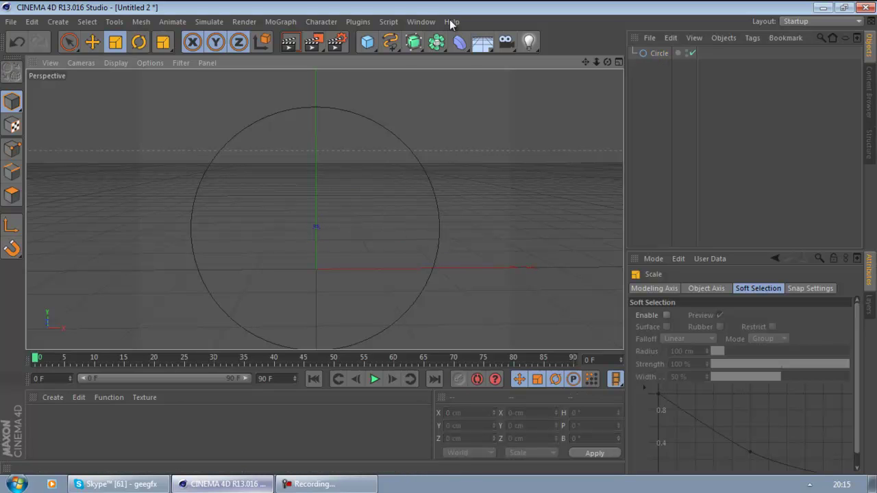
{"action": "left_click", "coordinate": [390, 42]}
{"action": "left_click", "coordinate": [437, 127]}
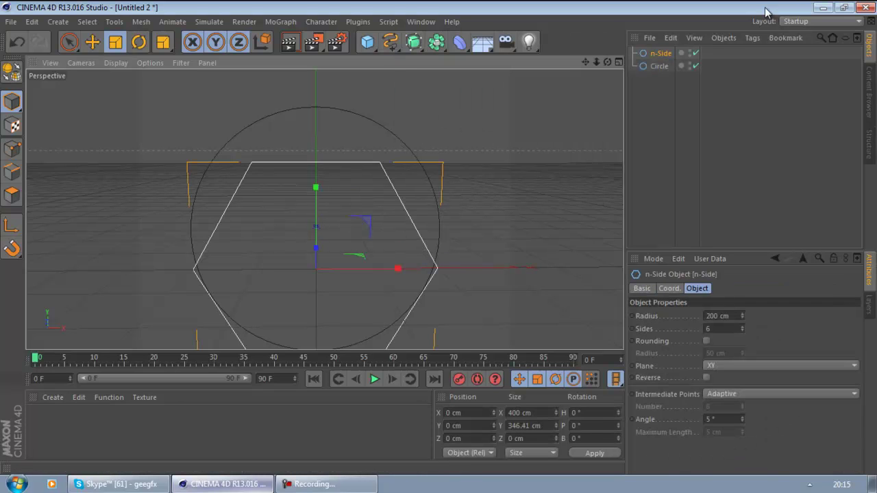
{"action": "left_click", "coordinate": [92, 41]}
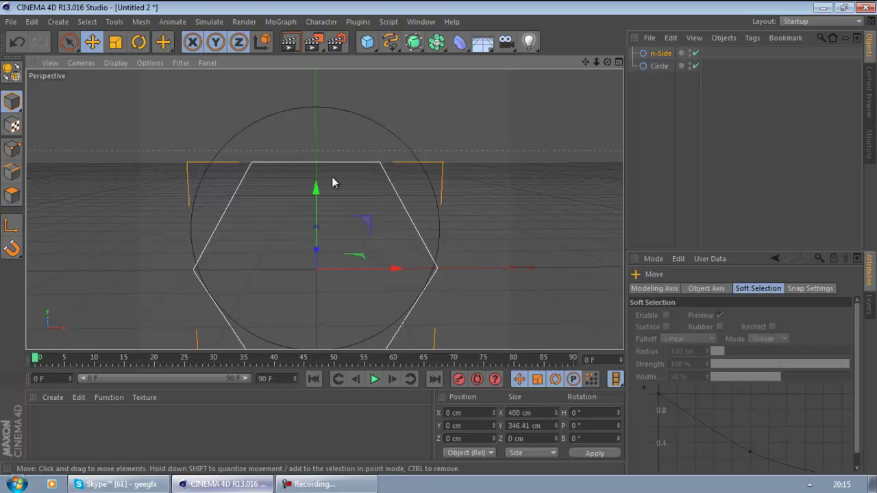
{"action": "key", "text": "Delete"}
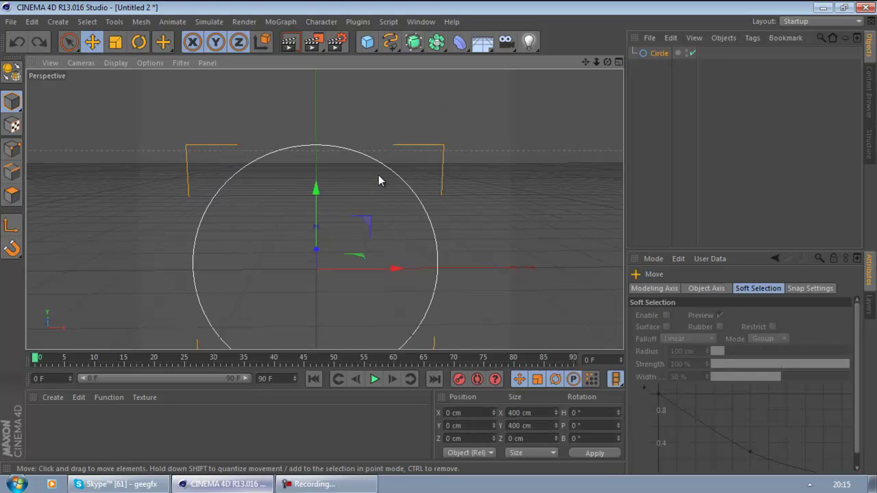
- Add a six-sided n-Side spline at the origin and scale it down to about 22 cm wide
{"action": "left_click", "coordinate": [390, 42]}
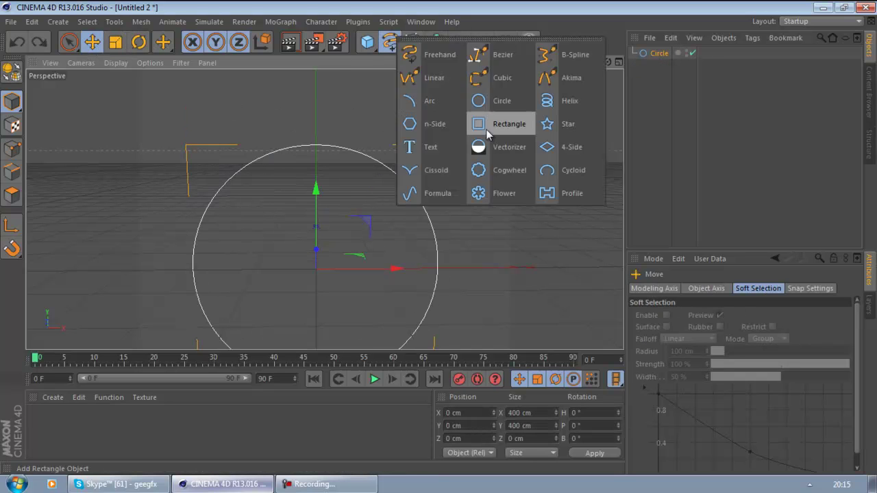
{"action": "left_click", "coordinate": [445, 121]}
{"action": "key", "text": "t"}
{"action": "left_click_drag", "start_coordinate": [331, 254], "coordinate": [440, 238]}
- In the front view, duplicate the hexagon and place the two side by side, slightly overlapping, with the copy at about X 9 cm
{"action": "left_click", "coordinate": [619, 61]}
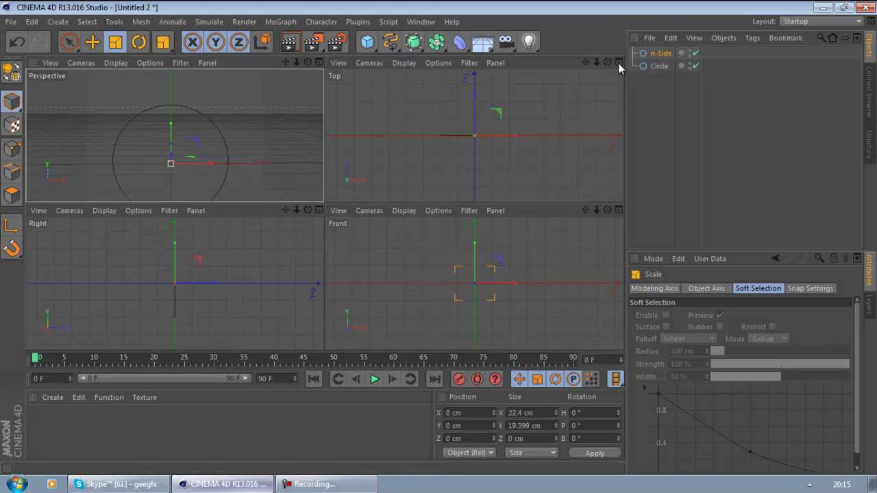
{"action": "left_click", "coordinate": [93, 44]}
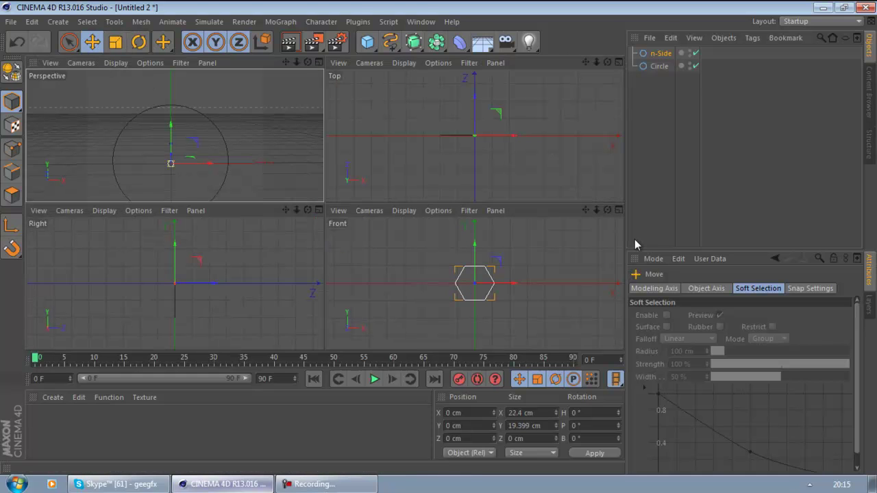
{"action": "left_click", "coordinate": [619, 210]}
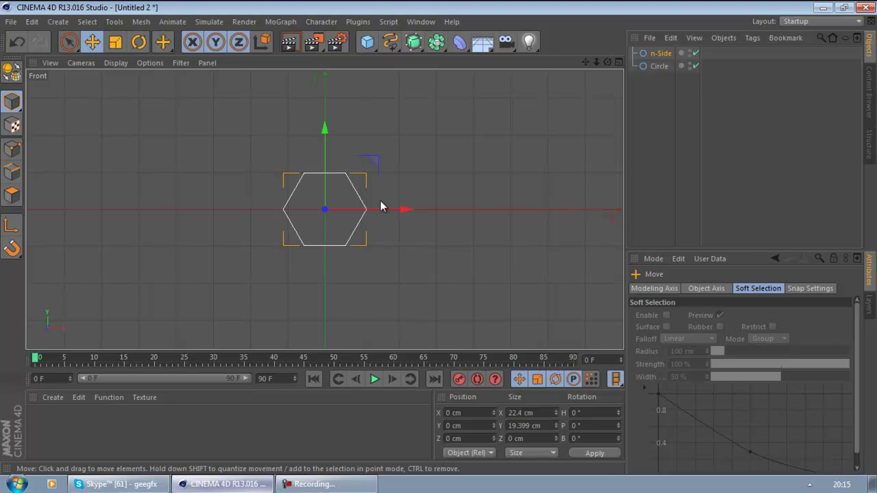
{"action": "left_click_drag", "start_coordinate": [384, 210], "coordinate": [415, 207]}
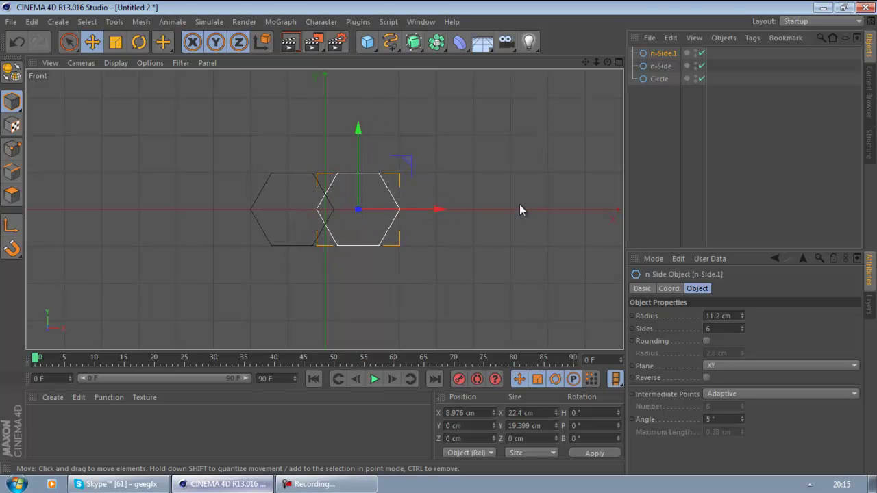
{"action": "left_click", "coordinate": [681, 135]}
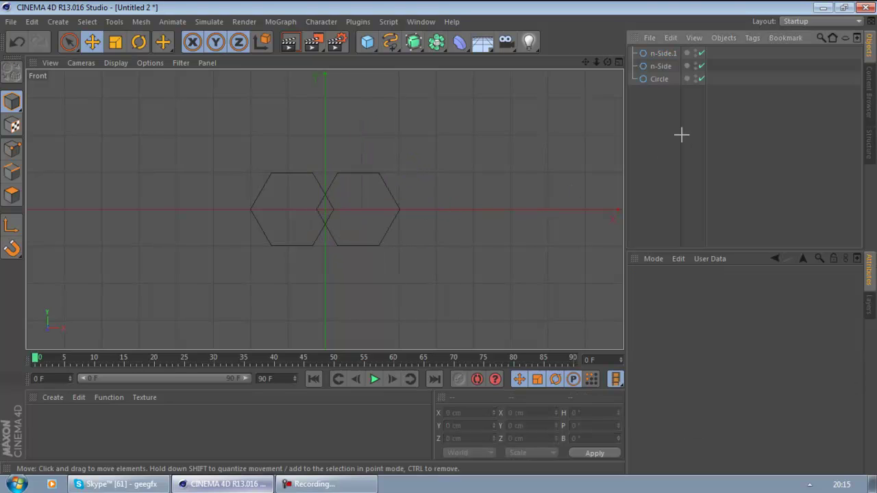
{"action": "left_click", "coordinate": [618, 62]}
{"action": "left_click", "coordinate": [318, 63]}
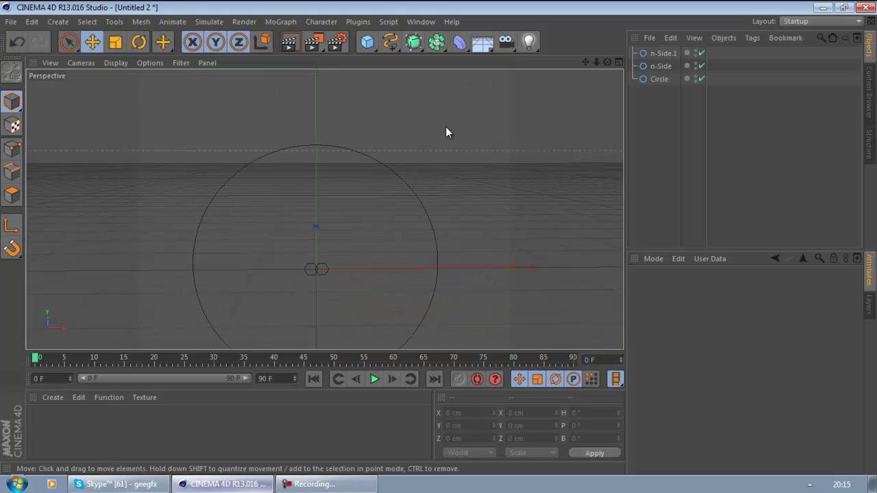
- Add a Sweep NURBS object to the scene
{"action": "left_click_drag", "start_coordinate": [400, 128], "coordinate": [404, 153], "text": "alt"}
{"action": "left_click_drag", "start_coordinate": [666, 124], "coordinate": [655, 31]}
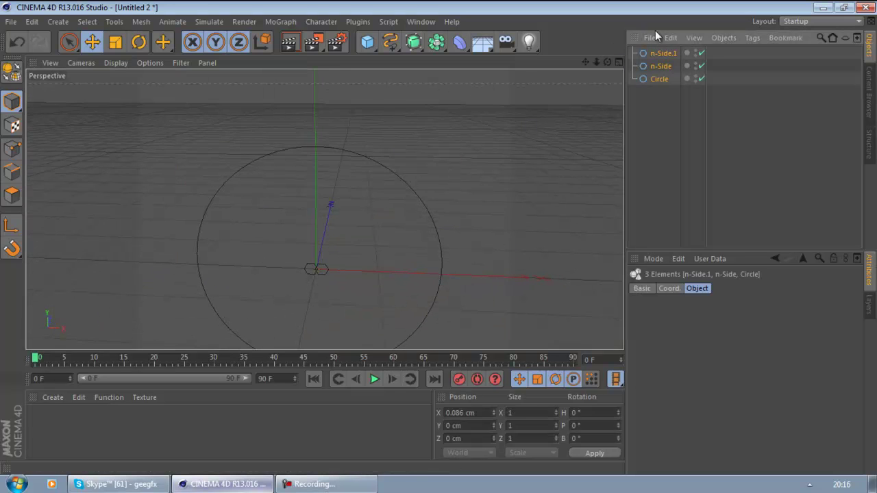
{"action": "left_click_drag", "start_coordinate": [413, 41], "coordinate": [451, 100]}
- Make both hexagon splines editable and merge them into one spline with Connect Objects + Delete
{"action": "left_click", "coordinate": [661, 91]}
{"action": "left_click", "coordinate": [662, 79]}
{"action": "left_click", "coordinate": [665, 53]}
{"action": "left_click", "coordinate": [665, 66]}
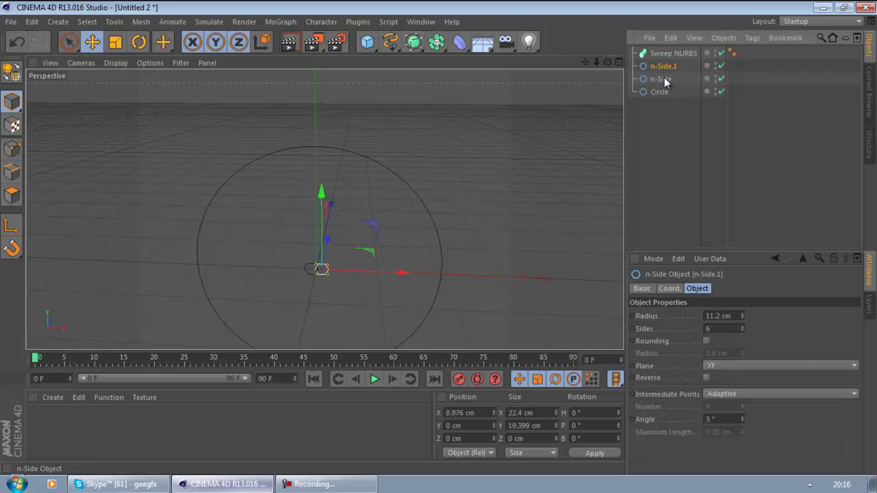
{"action": "left_click", "coordinate": [664, 79], "text": "ctrl"}
{"action": "left_click_drag", "start_coordinate": [605, 127], "coordinate": [594, 119], "text": "alt"}
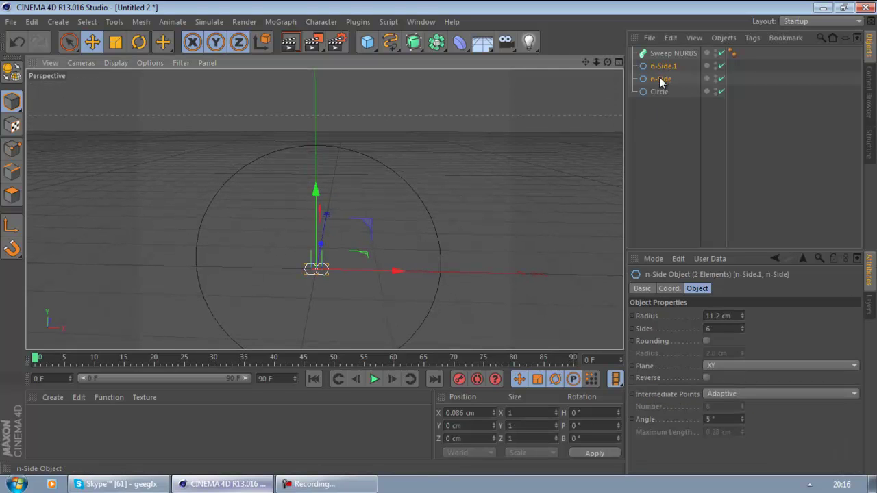
{"action": "key", "text": "c"}
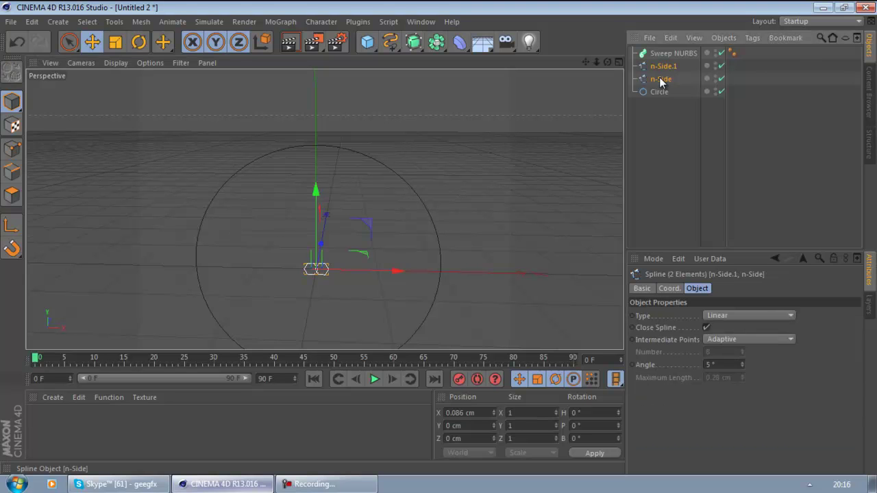
{"action": "right_click", "coordinate": [663, 79]}
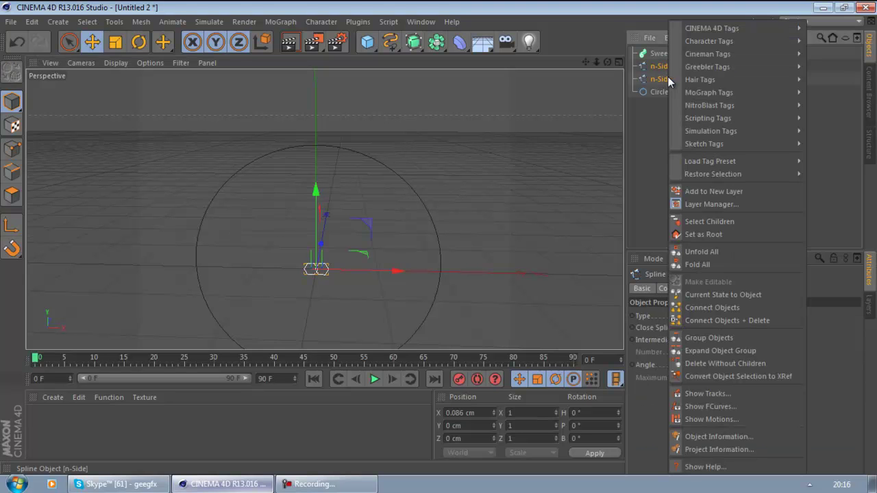
{"action": "left_click", "coordinate": [748, 318]}
{"action": "left_click", "coordinate": [664, 175]}
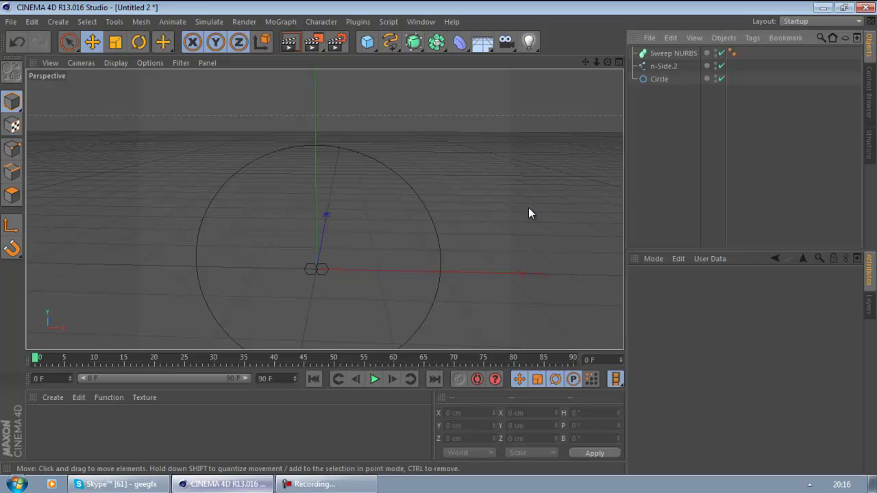
- Nest the merged hexagon spline and the circle under the Sweep NURBS, with the hexagons as profile above the circle path
{"action": "left_click_drag", "start_coordinate": [511, 208], "coordinate": [480, 205], "text": "alt"}
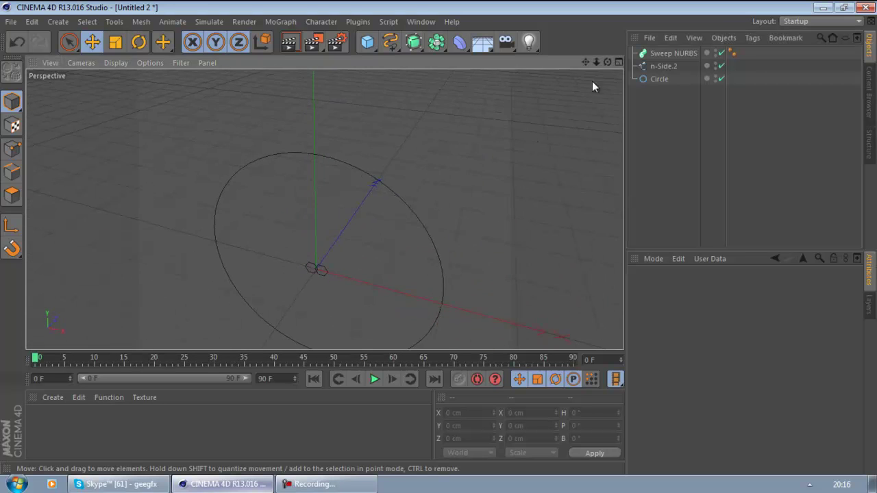
{"action": "left_click", "coordinate": [662, 66]}
{"action": "left_click", "coordinate": [657, 79], "text": "ctrl"}
{"action": "left_click_drag", "start_coordinate": [657, 79], "coordinate": [668, 54]}
{"action": "left_click", "coordinate": [665, 113]}
{"action": "left_click_drag", "start_coordinate": [505, 148], "coordinate": [518, 128], "text": "alt"}
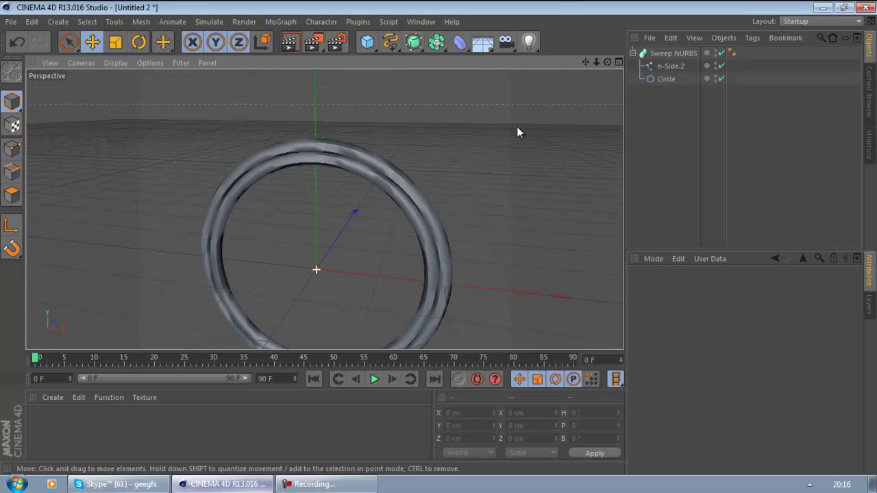
- Scale the merged hexagon profile uniformly down to about 16.3 by 7.9 cm to thin the swept ring
{"action": "left_click", "coordinate": [662, 66]}
{"action": "left_click", "coordinate": [115, 43]}
{"action": "left_click_drag", "start_coordinate": [393, 175], "coordinate": [76, 256]}
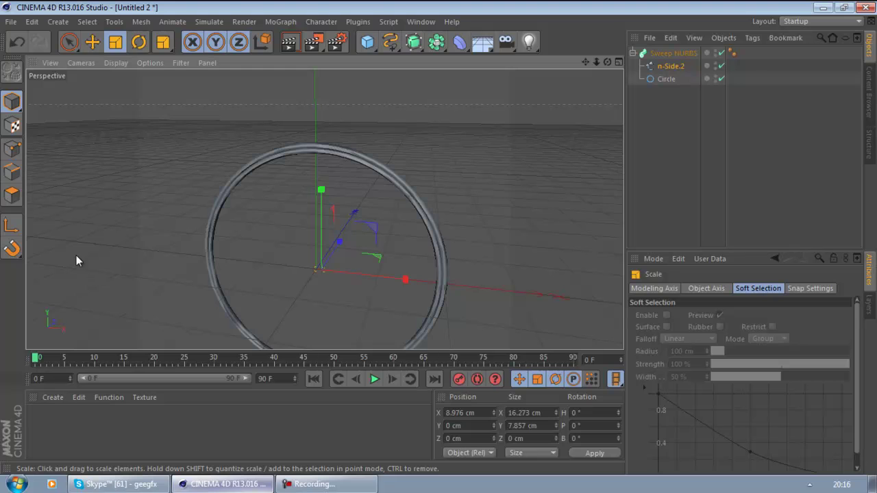
- Try End Rotation values of 1000° and 200° on the Sweep NURBS
{"action": "left_click", "coordinate": [660, 103]}
{"action": "left_click", "coordinate": [658, 83]}
{"action": "left_click", "coordinate": [671, 54]}
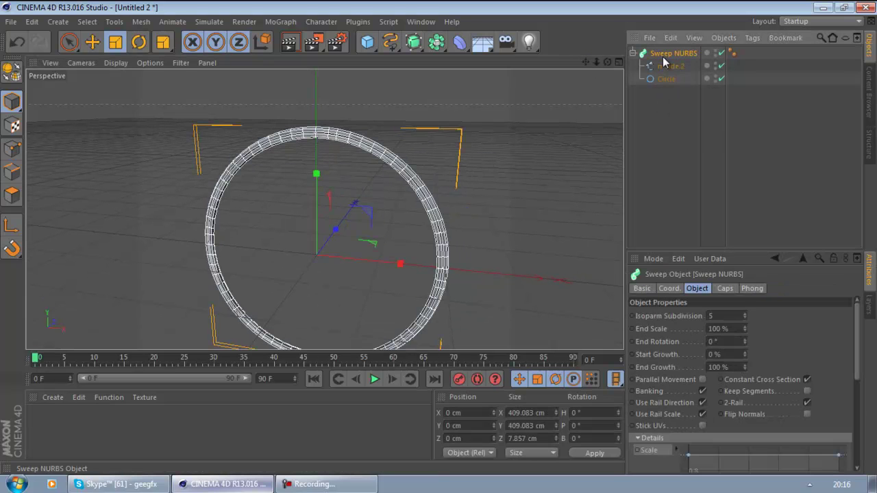
{"action": "left_click", "coordinate": [733, 342]}
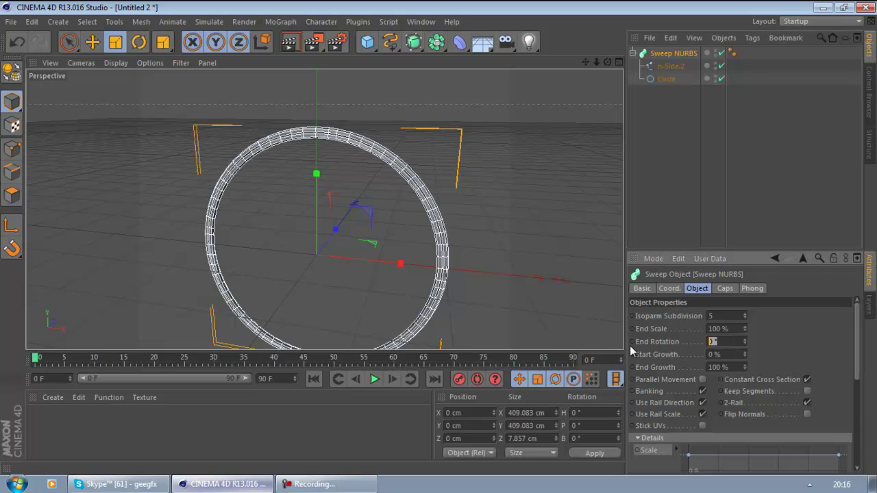
{"action": "type", "text": "1000"}
{"action": "key", "text": "Return"}
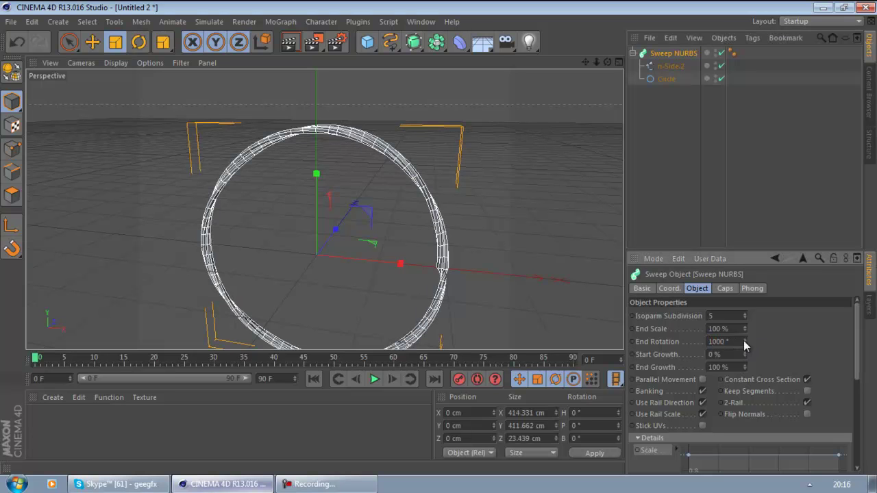
{"action": "type", "text": "200"}
{"action": "key", "text": "Return"}
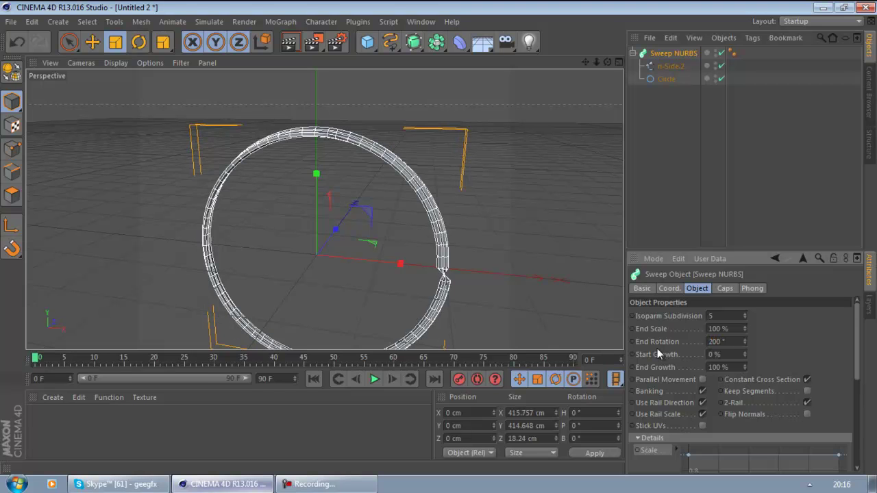
- Try stronger twists on the Sweep NURBS with End Rotation values of 2000° and 3000°, and inspect the ring
{"action": "left_click", "coordinate": [735, 341]}
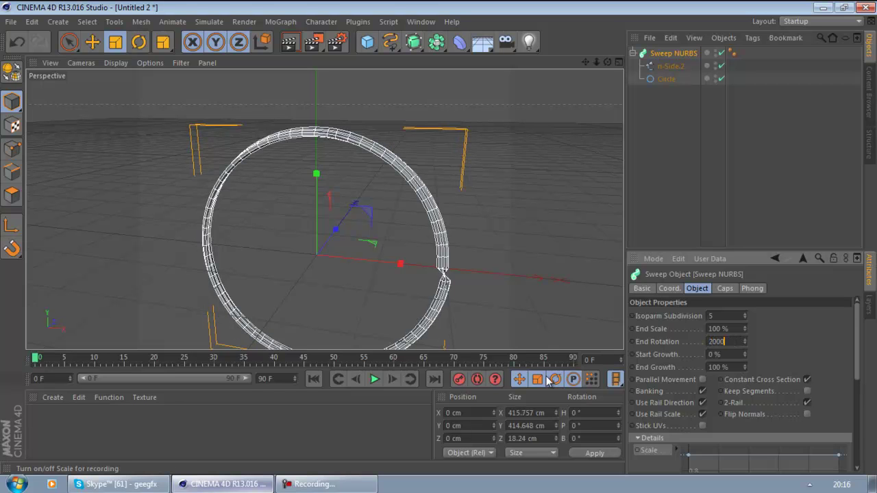
{"action": "key", "text": "Return"}
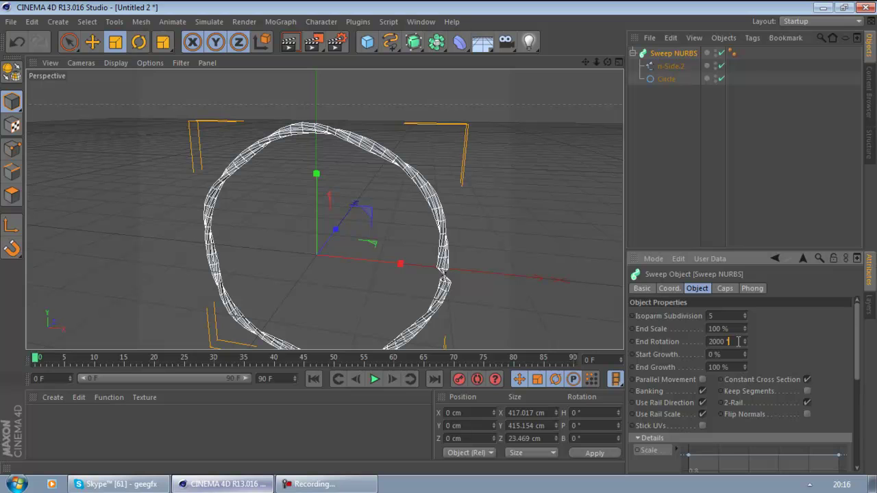
{"action": "type", "text": "300"}
{"action": "key", "text": "Return"}
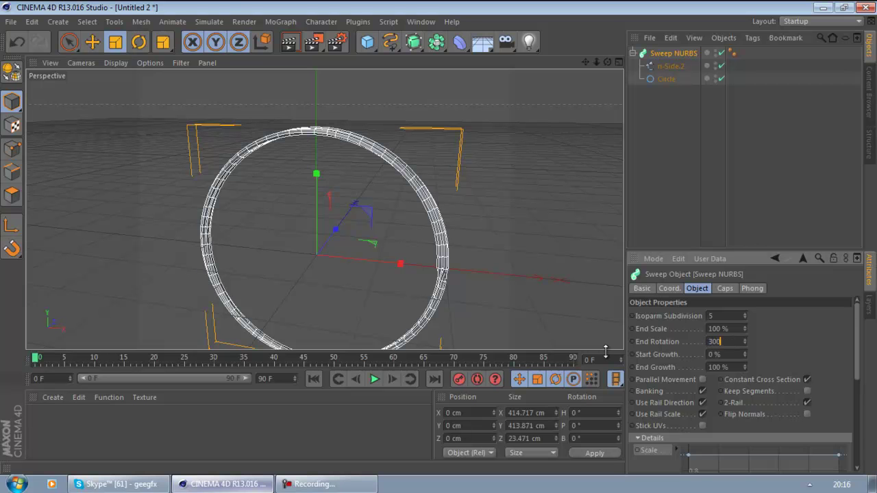
{"action": "key", "text": "Return"}
{"action": "left_click", "coordinate": [674, 177]}
{"action": "left_click_drag", "start_coordinate": [607, 212], "coordinate": [488, 257], "text": "alt"}
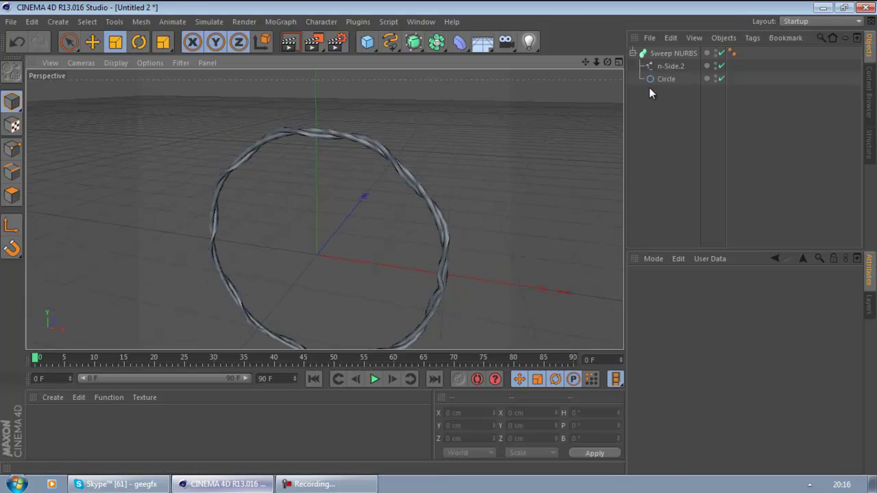
- Set the Sweep NURBS End Rotation to 4000° and inspect the twisted ring deselected
{"action": "left_click", "coordinate": [658, 55]}
{"action": "left_click", "coordinate": [732, 341]}
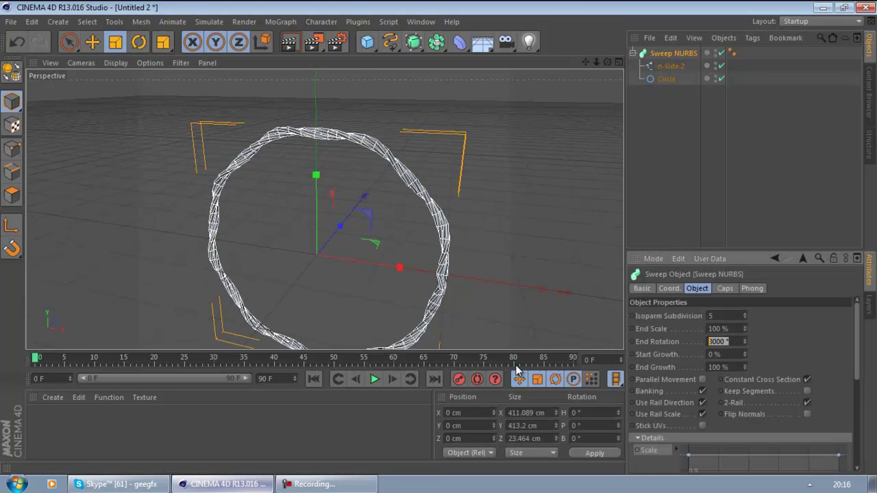
{"action": "type", "text": "4000"}
{"action": "key", "text": "Return"}
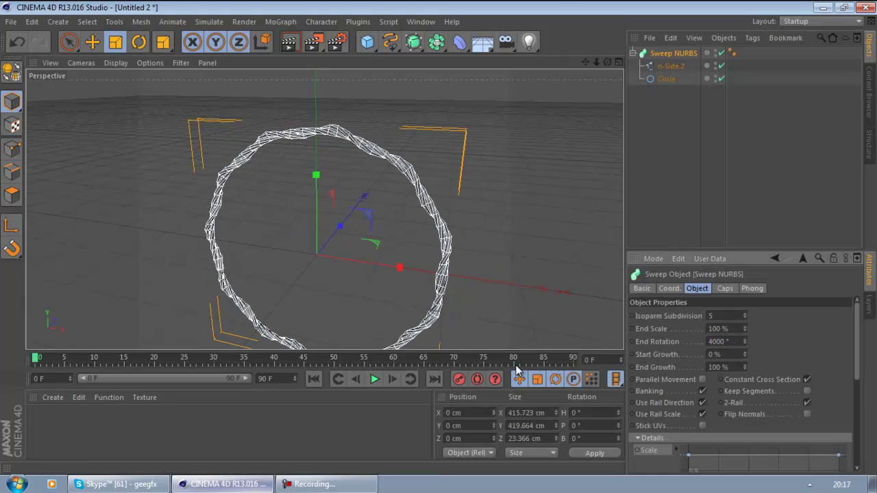
{"action": "left_click", "coordinate": [592, 185]}
{"action": "left_click_drag", "start_coordinate": [520, 209], "coordinate": [473, 175], "text": "alt"}
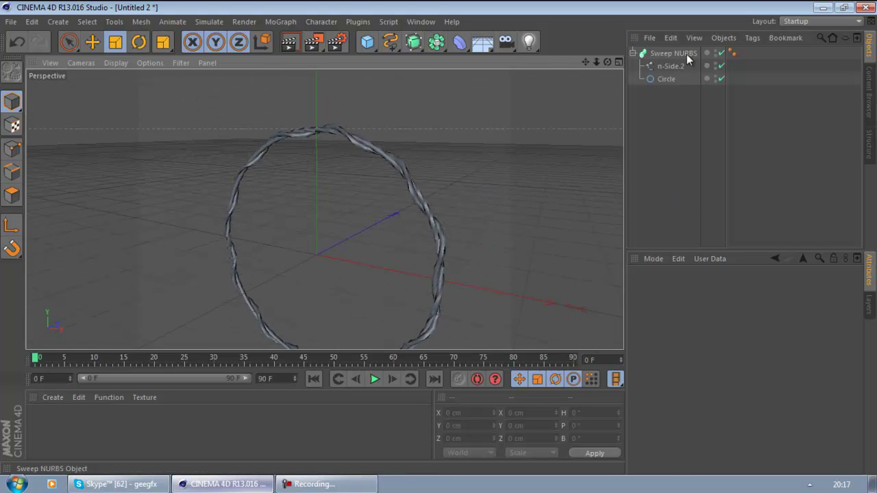
- Set the Sweep NURBS End Rotation to 2500° and inspect the twisted ring deselected
{"action": "left_click", "coordinate": [685, 53]}
{"action": "left_click", "coordinate": [732, 341]}
{"action": "type", "text": "2500"}
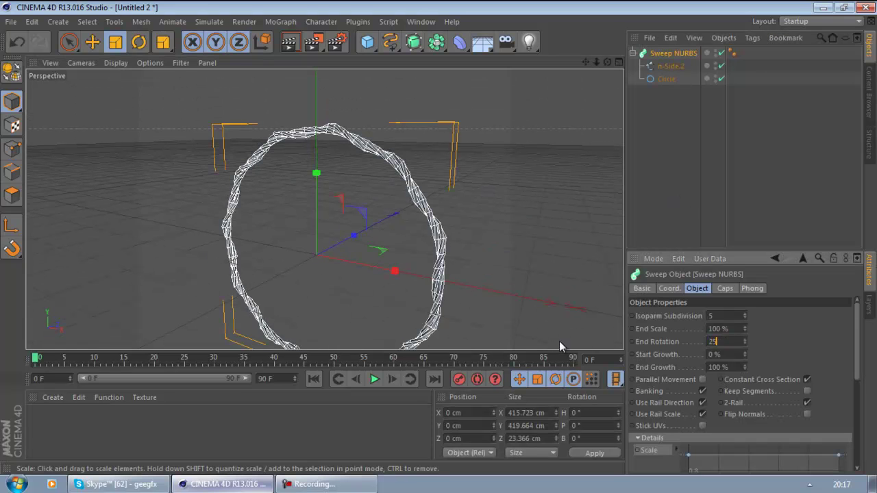
{"action": "key", "text": "Return"}
{"action": "left_click", "coordinate": [677, 176]}
{"action": "left_click_drag", "start_coordinate": [603, 158], "coordinate": [587, 74], "text": "alt"}
{"action": "left_click_drag", "start_coordinate": [441, 241], "coordinate": [352, 159], "text": "alt"}
- Scale the n-Side.2 profile uniformly down to make the twisted ring thinner, and deselect it
{"action": "left_click", "coordinate": [669, 66]}
{"action": "left_click_drag", "start_coordinate": [538, 140], "coordinate": [414, 191]}
{"action": "left_click", "coordinate": [662, 178]}
{"action": "left_click_drag", "start_coordinate": [617, 147], "coordinate": [589, 78], "text": "alt"}
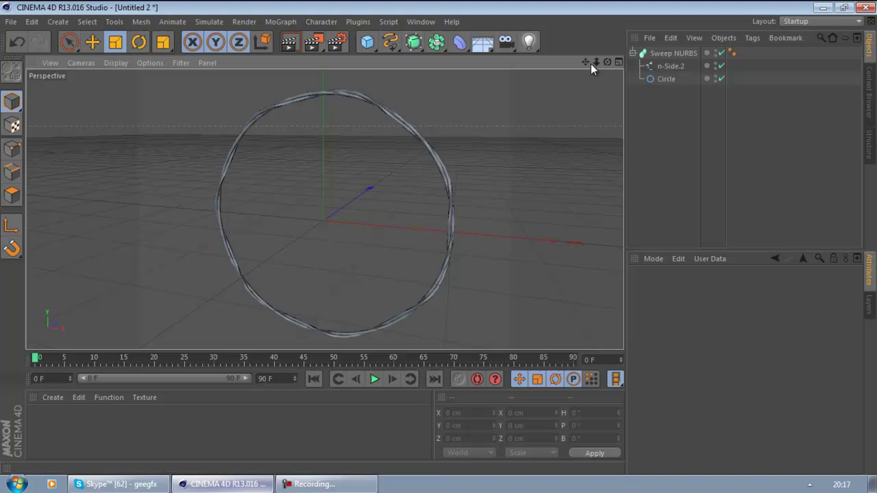
- Disable the collapsed Sweep NURBS and add a six-sided n-Side spline scaled down to a radius of about 21.8 cm
{"action": "left_click", "coordinate": [633, 52]}
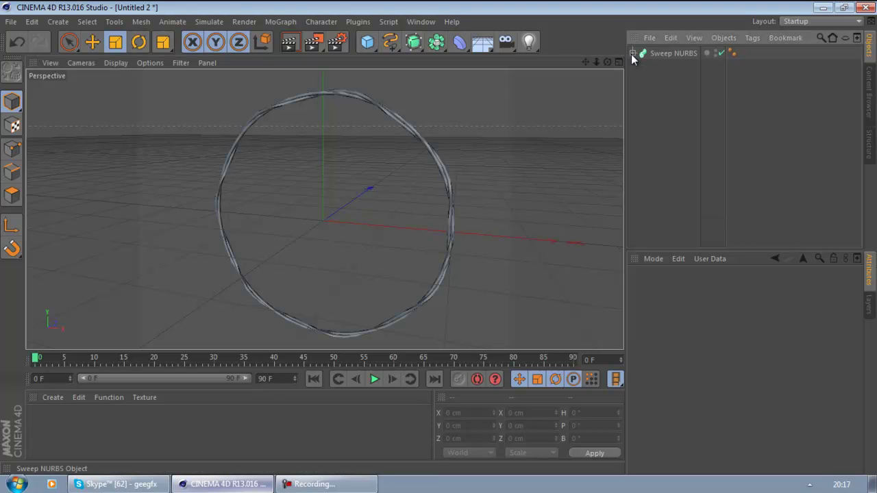
{"action": "left_click", "coordinate": [721, 52]}
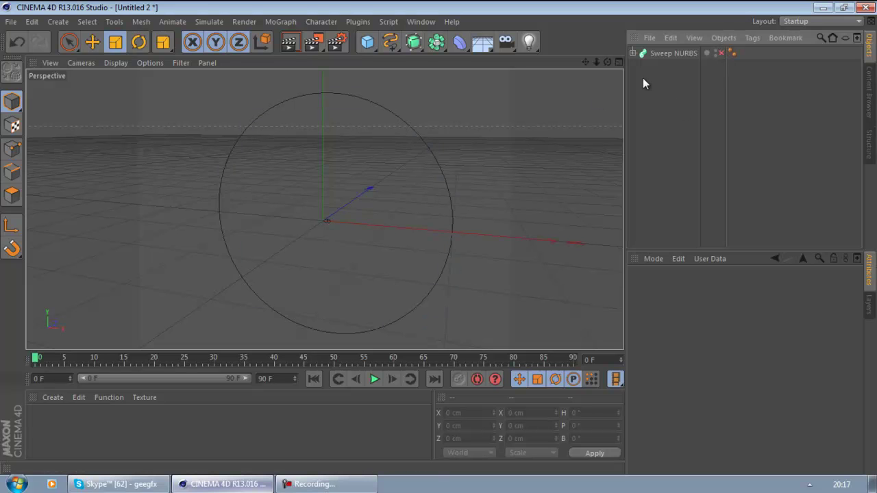
{"action": "left_click", "coordinate": [390, 42]}
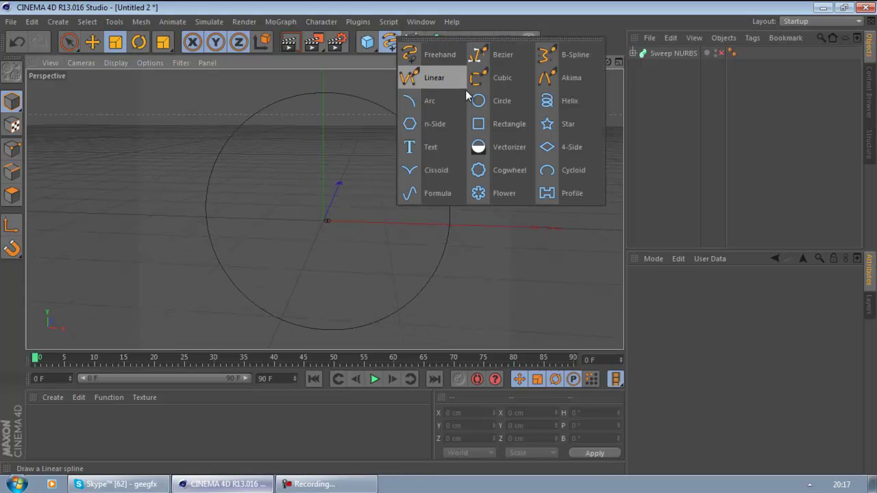
{"action": "left_click", "coordinate": [425, 127]}
{"action": "left_click_drag", "start_coordinate": [404, 184], "coordinate": [439, 244]}
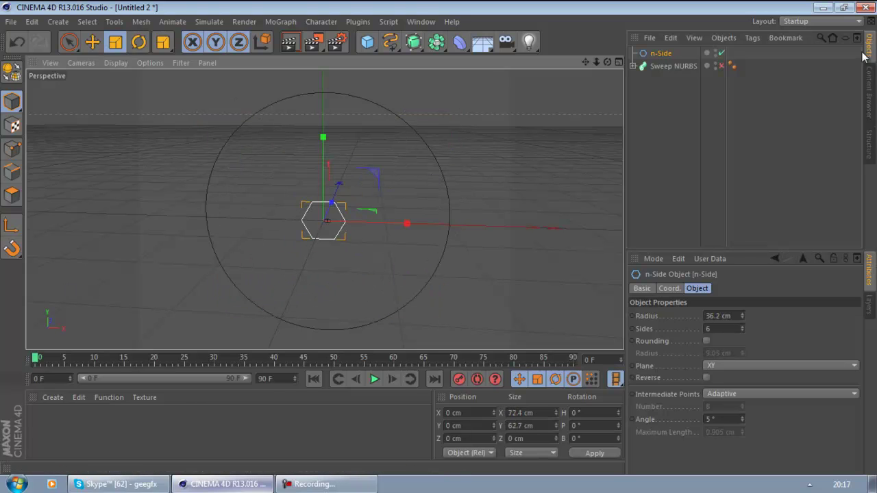
{"action": "left_click_drag", "start_coordinate": [400, 181], "coordinate": [343, 203]}
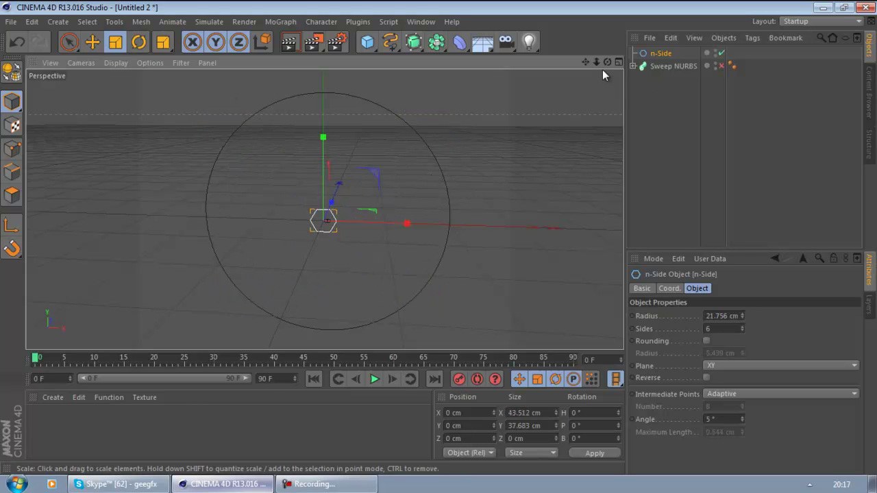
- Maximize the Front view and convert the n-Side hexagon into an editable spline with its points ready for editing
{"action": "left_click", "coordinate": [618, 62]}
{"action": "key", "text": "e"}
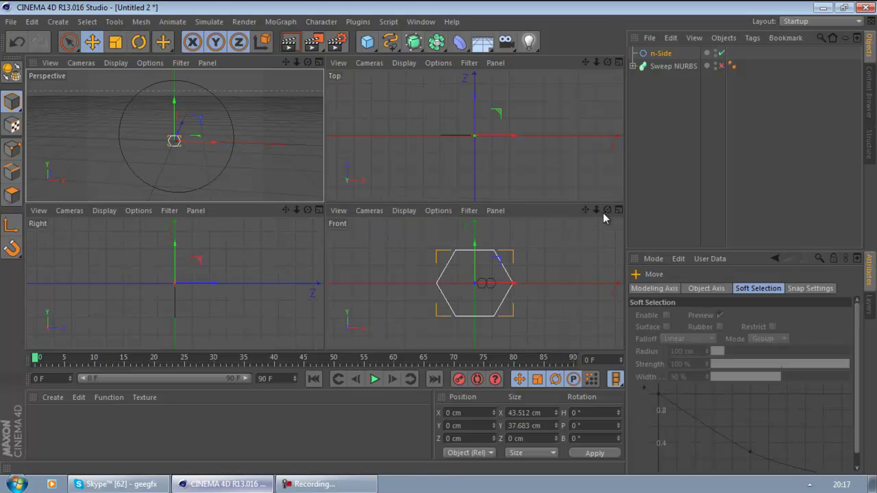
{"action": "left_click", "coordinate": [618, 210]}
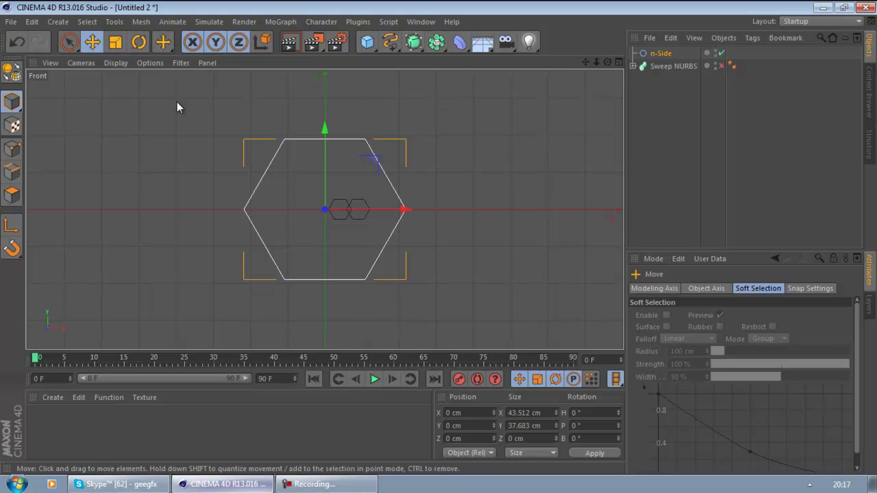
{"action": "left_click", "coordinate": [12, 148]}
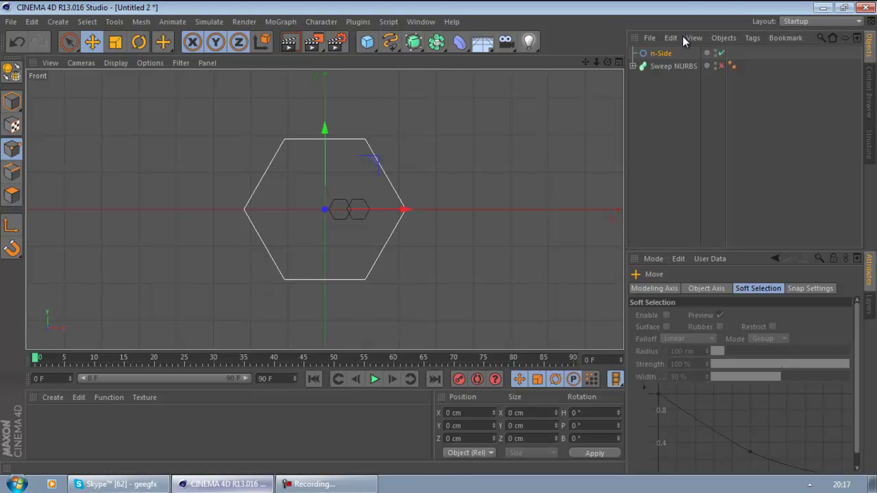
{"action": "key", "text": "c"}
{"action": "left_click", "coordinate": [677, 120]}
{"action": "left_click", "coordinate": [659, 54]}
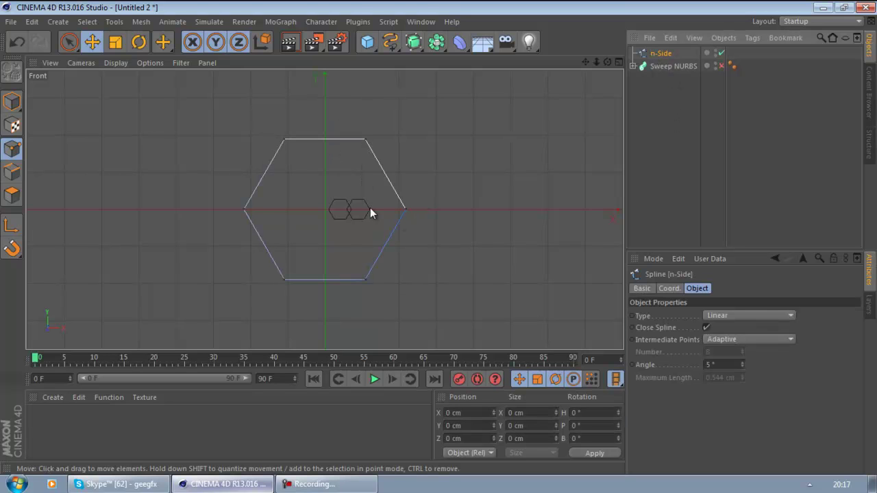
{"action": "left_click_drag", "start_coordinate": [368, 146], "coordinate": [375, 123]}
{"action": "key", "text": "ctrl+z"}
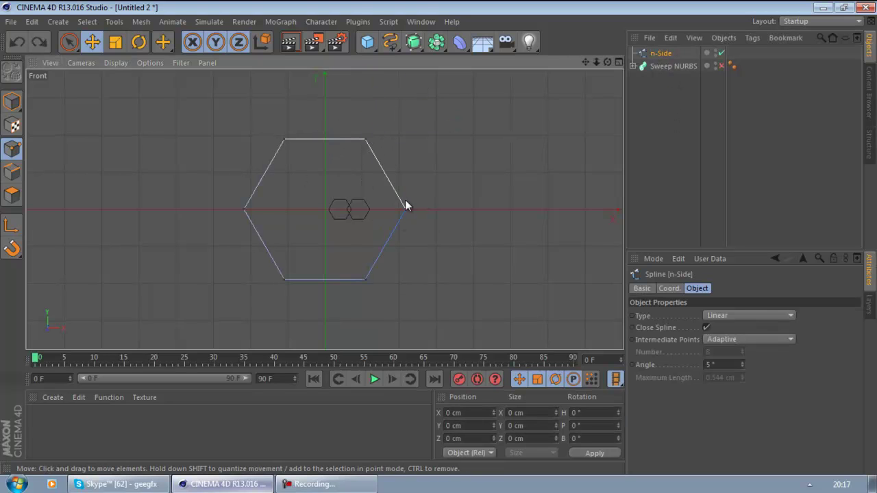
- Cut one new point with the Knife into each of the two hexagon edges meeting at its right-hand corner
{"action": "right_click", "coordinate": [443, 176]}
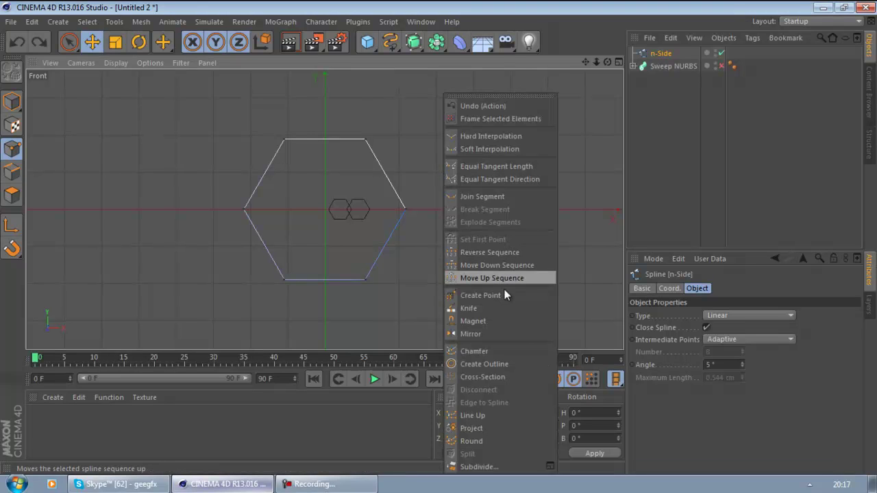
{"action": "left_click", "coordinate": [495, 308]}
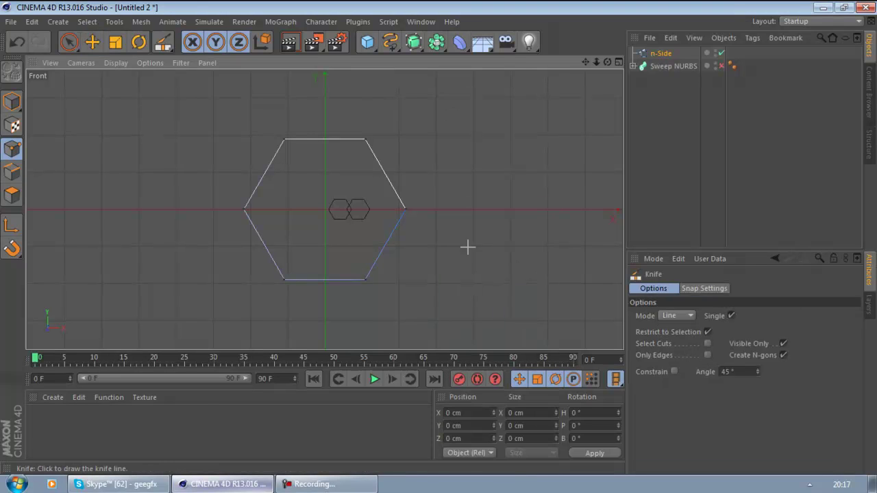
{"action": "right_click", "coordinate": [384, 143]}
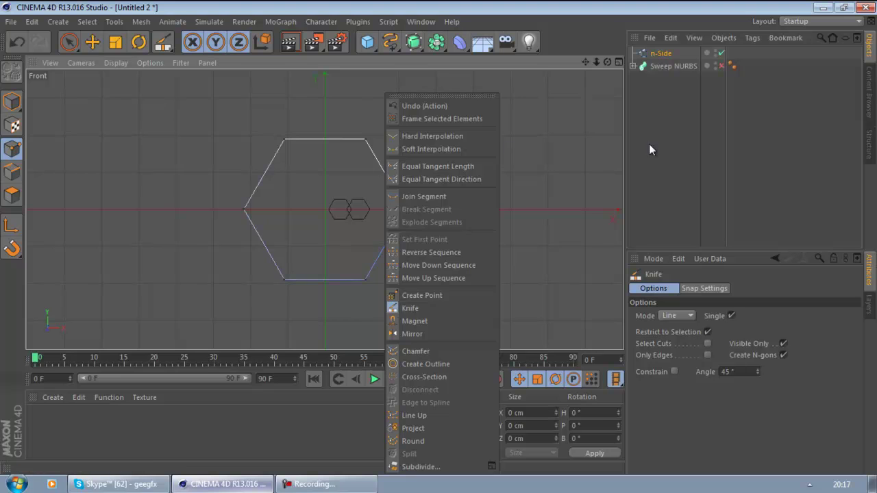
{"action": "right_click", "coordinate": [385, 143]}
{"action": "left_click", "coordinate": [678, 144]}
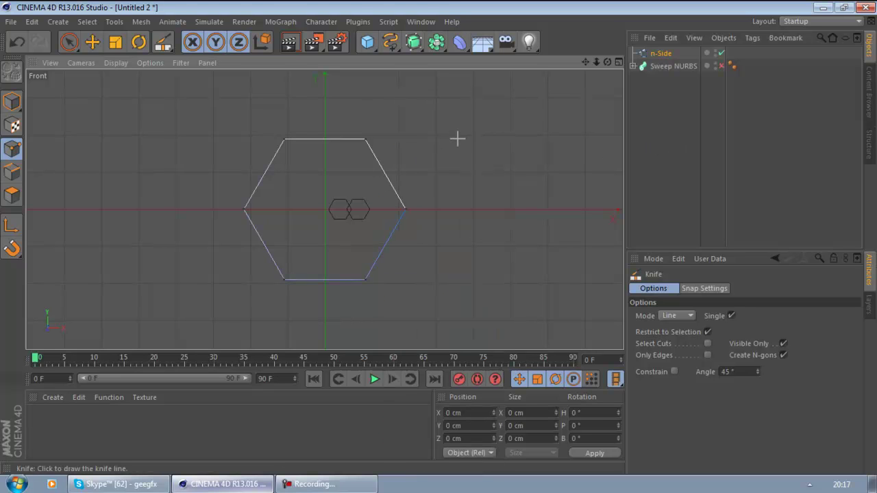
{"action": "mouse_move", "coordinate": [517, 94]}
{"action": "left_mouse_down"}
{"action": "mouse_move", "coordinate": [421, 151]}
{"action": "mouse_move", "coordinate": [376, 200]}
{"action": "mouse_move", "coordinate": [401, 211]}
{"action": "left_mouse_up"}
{"action": "left_click_drag", "start_coordinate": [433, 248], "coordinate": [378, 216]}
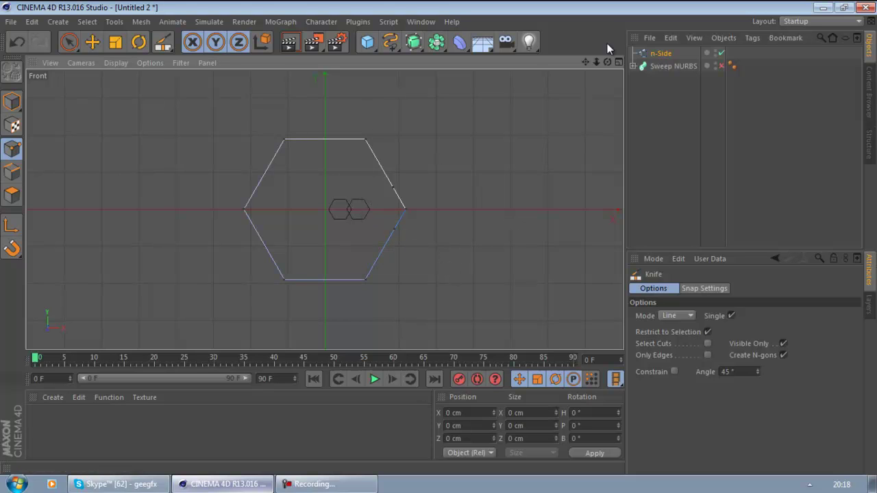
- Turn off Close Spline for the n-Side spline to open the hexagon, and deselect it
{"action": "left_click", "coordinate": [659, 53]}
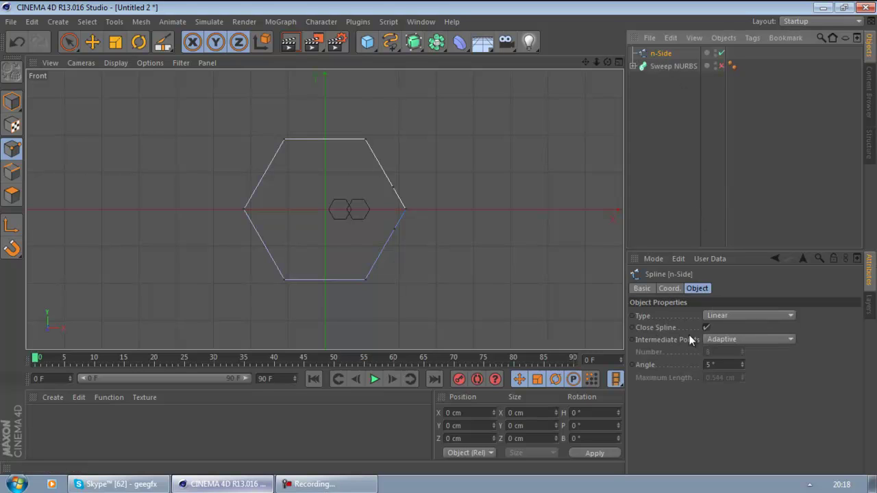
{"action": "left_click", "coordinate": [704, 328]}
{"action": "left_click", "coordinate": [703, 326]}
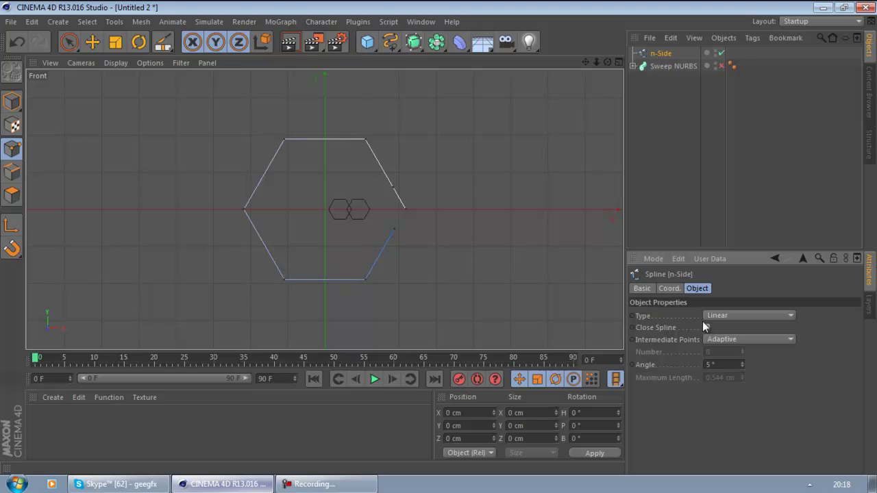
{"action": "left_click", "coordinate": [681, 172]}
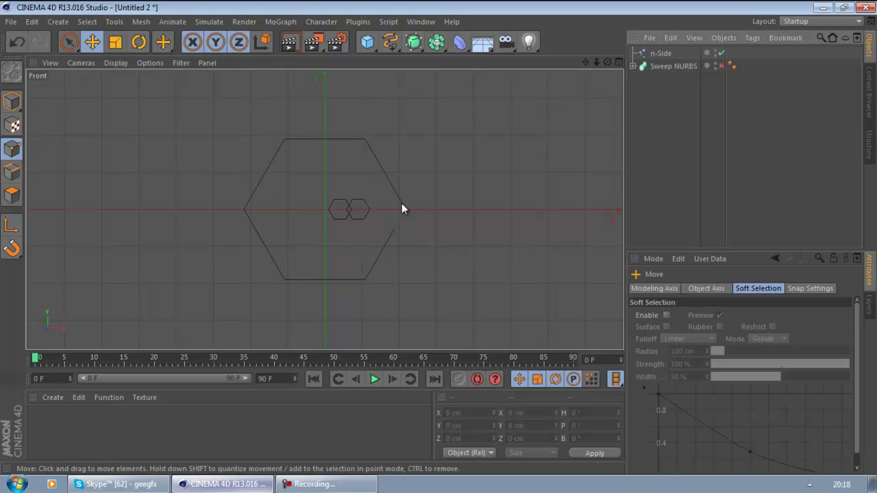
- Move the open hexagon's two end points outward past each other, forming a crossed loop about 62 by 50 cm
{"action": "left_click", "coordinate": [661, 52]}
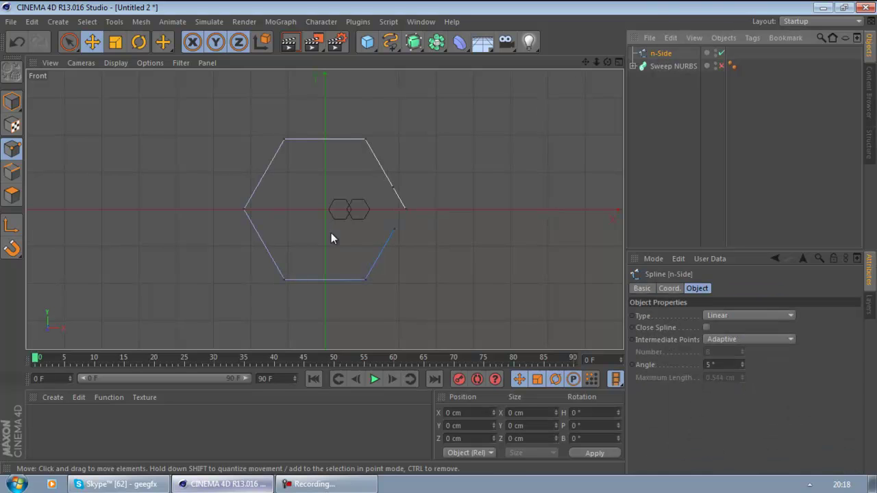
{"action": "left_click_drag", "start_coordinate": [406, 209], "coordinate": [515, 331]}
{"action": "key", "text": "ctrl+z"}
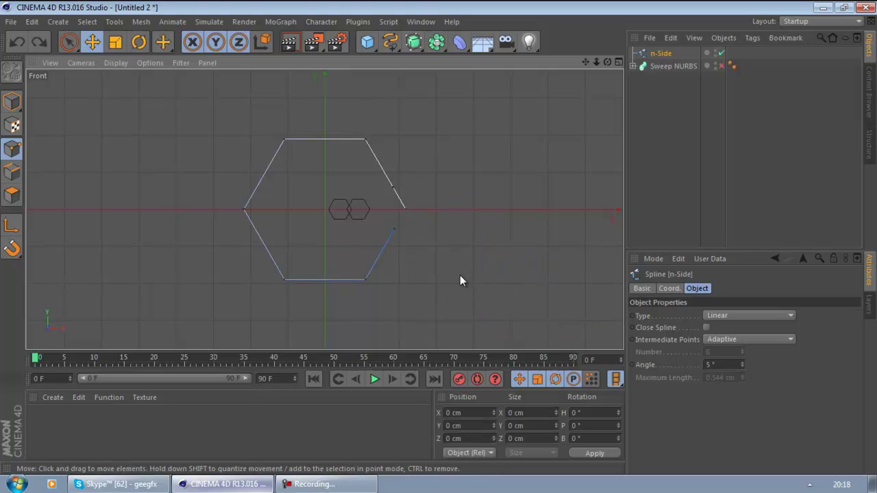
{"action": "left_click_drag", "start_coordinate": [404, 210], "coordinate": [473, 320]}
{"action": "left_click", "coordinate": [411, 221]}
{"action": "left_click_drag", "start_coordinate": [397, 227], "coordinate": [475, 138]}
{"action": "left_click", "coordinate": [644, 139]}
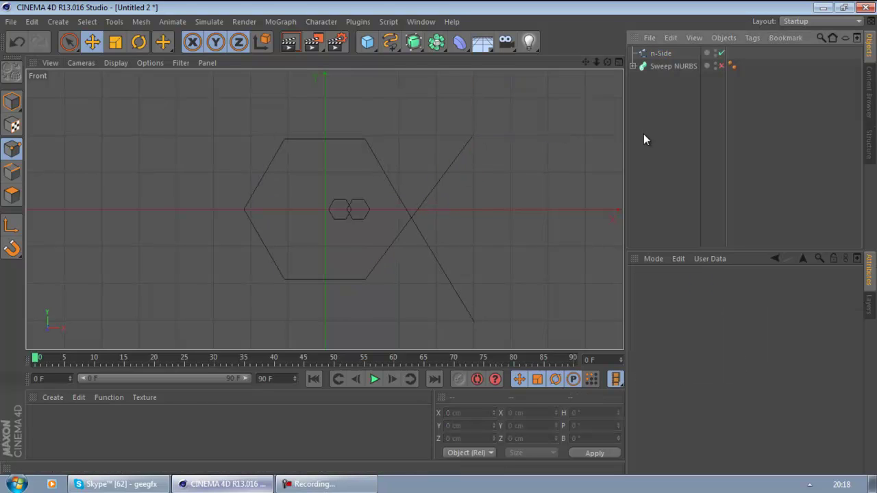
{"action": "left_click", "coordinate": [656, 53]}
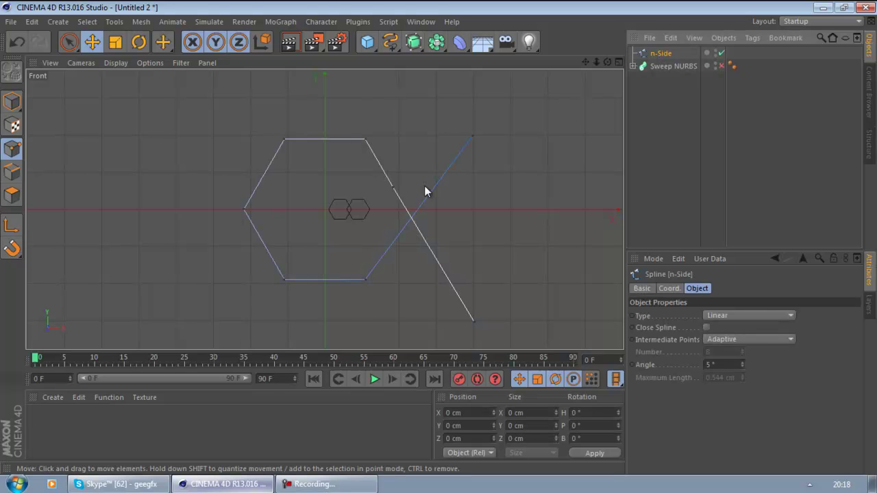
- In the Perspective view, select the crossed spline's lower end point and nudge it to about Z -0.2 cm
{"action": "left_click", "coordinate": [619, 61]}
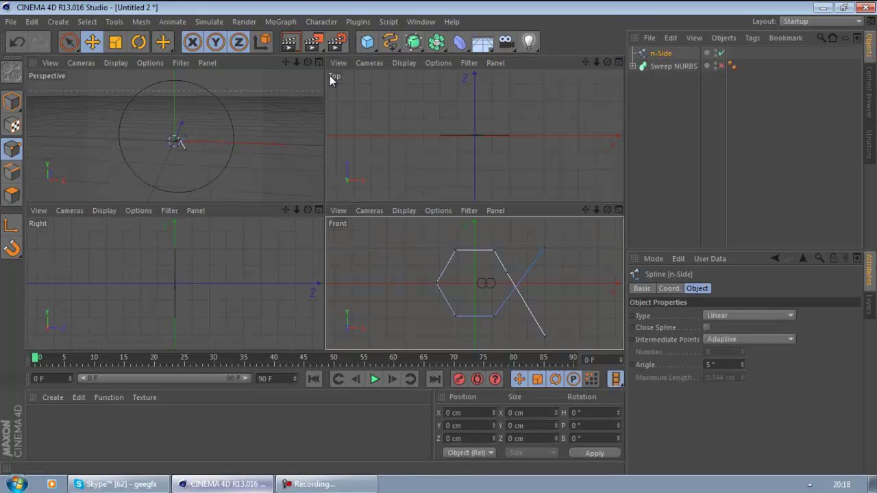
{"action": "left_click", "coordinate": [316, 63]}
{"action": "mouse_move", "coordinate": [593, 59]}
{"action": "left_mouse_down"}
{"action": "mouse_move", "coordinate": [440, 238]}
{"action": "mouse_move", "coordinate": [591, 60]}
{"action": "left_mouse_up"}
{"action": "left_click_drag", "start_coordinate": [431, 183], "coordinate": [166, 224], "text": "alt"}
{"action": "left_click_drag", "start_coordinate": [585, 58], "coordinate": [411, 240]}
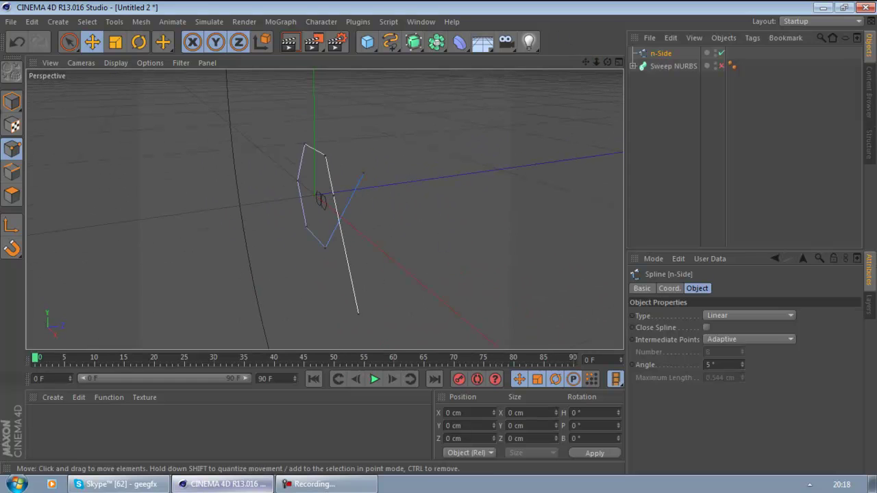
{"action": "left_click", "coordinate": [13, 101]}
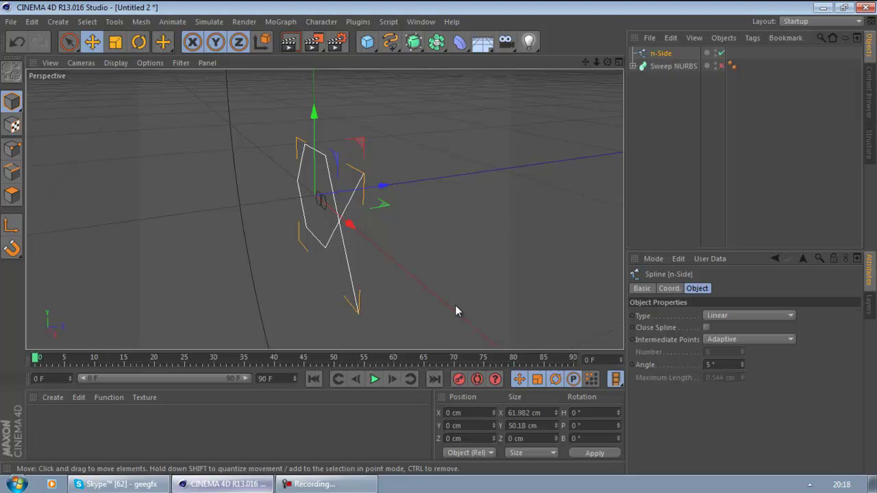
{"action": "left_click", "coordinate": [13, 149]}
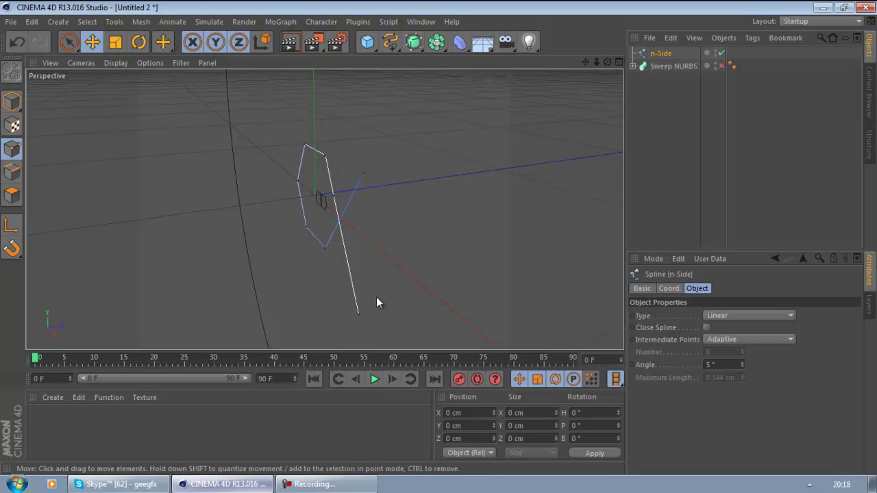
{"action": "left_click", "coordinate": [360, 315]}
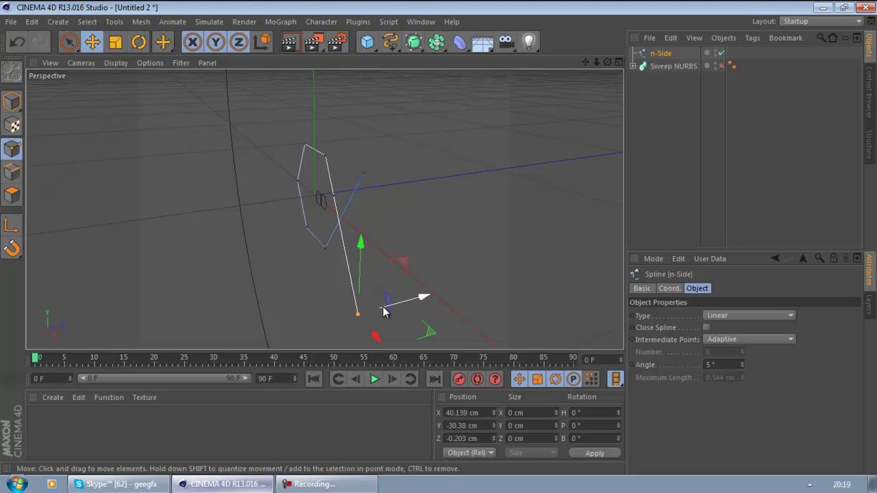
- Move the whole n-Side spline to about X 5.8, Y -0.7, Z 12.9 cm
{"action": "left_click", "coordinate": [13, 101]}
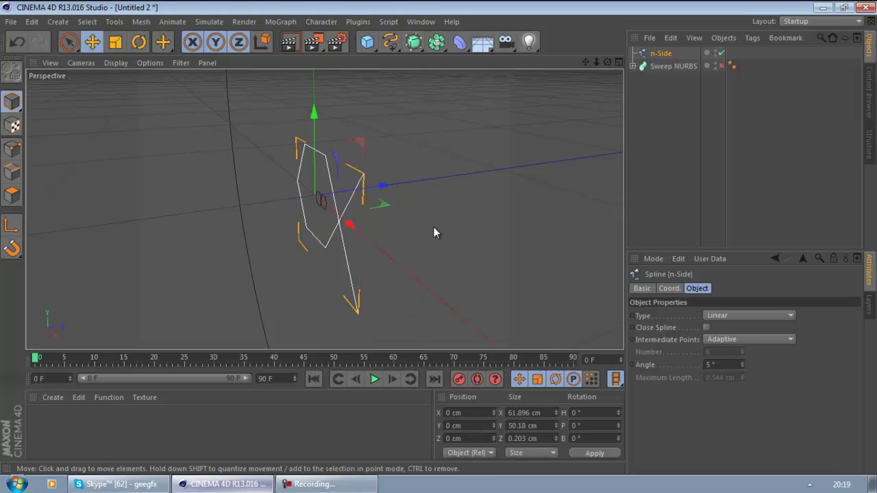
{"action": "left_click_drag", "start_coordinate": [379, 245], "coordinate": [415, 247]}
{"action": "key", "text": "super"}
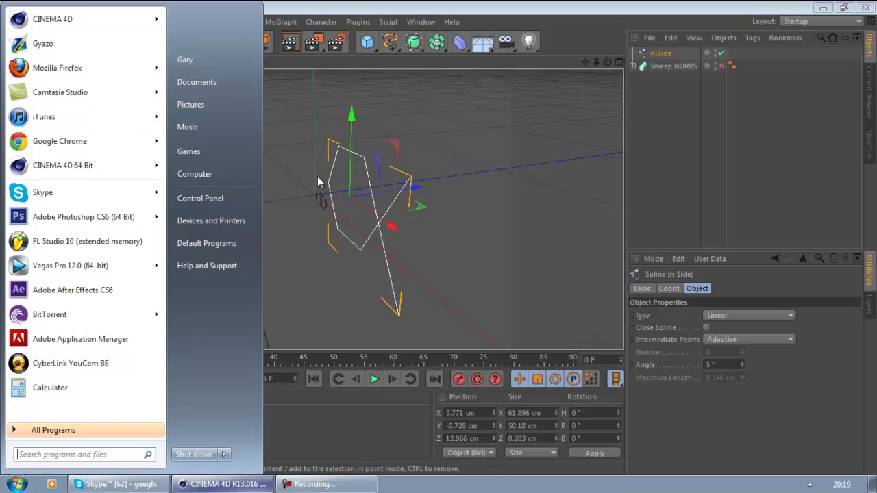
{"action": "left_click", "coordinate": [414, 187]}
{"action": "left_click", "coordinate": [216, 182]}
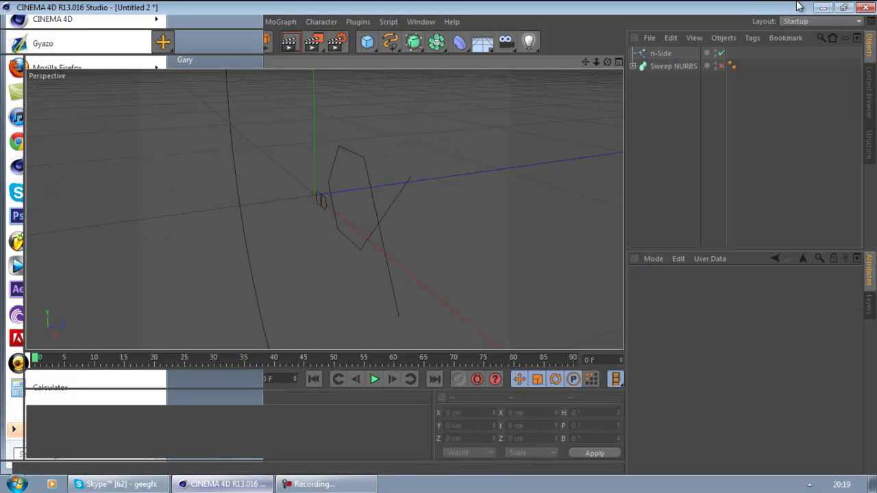
{"action": "left_click_drag", "start_coordinate": [813, 11], "coordinate": [750, 21]}
{"action": "double_click", "coordinate": [794, 29]}
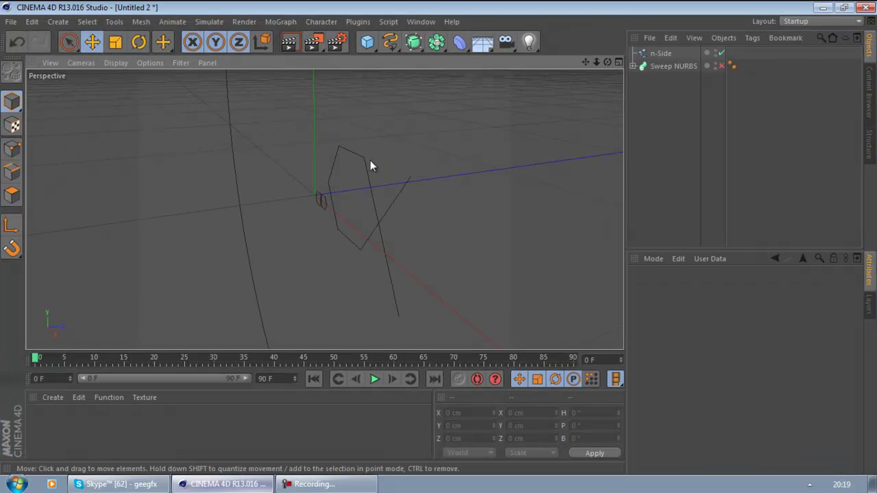
- In point mode, select the n-Side spline and push its lower end point back along the negative Z axis
{"action": "left_click", "coordinate": [13, 151]}
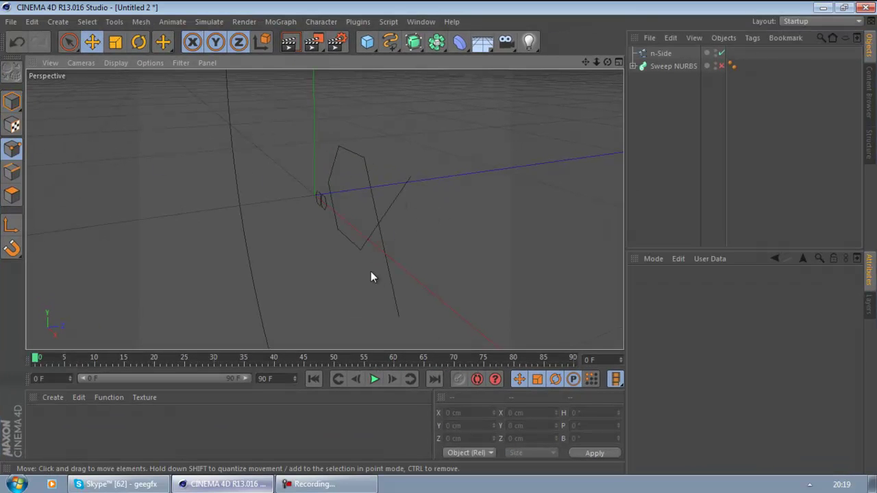
{"action": "left_click", "coordinate": [660, 53]}
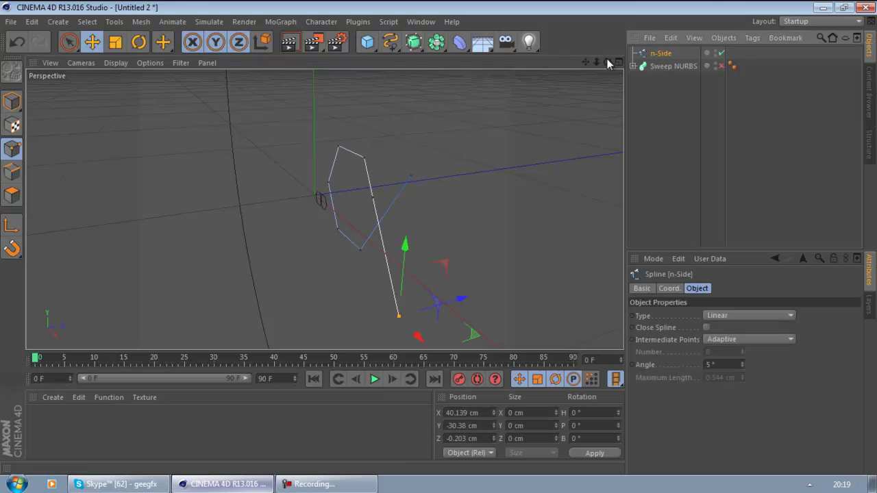
{"action": "left_click_drag", "start_coordinate": [588, 61], "coordinate": [439, 238]}
{"action": "left_click_drag", "start_coordinate": [597, 64], "coordinate": [414, 212]}
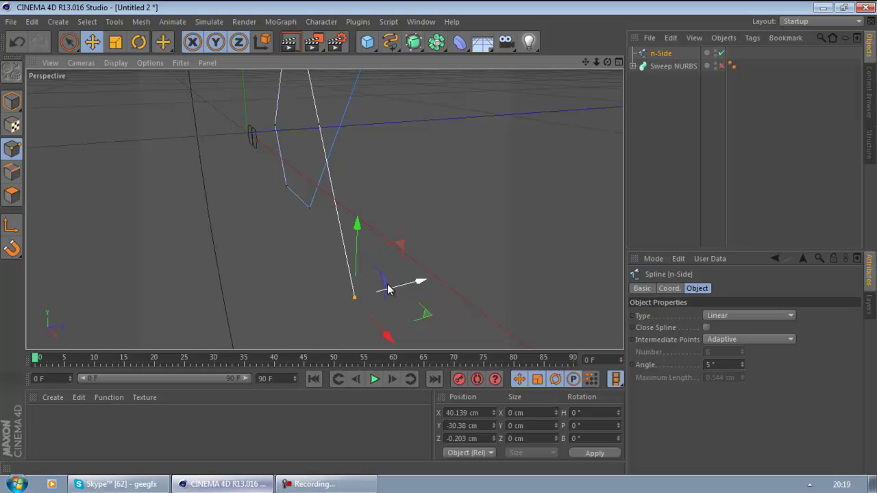
{"action": "left_click_drag", "start_coordinate": [385, 292], "coordinate": [382, 290]}
- Push the two spline points following the lower end point back along negative Z, aligning them with that end point
{"action": "left_click", "coordinate": [317, 126]}
{"action": "left_click_drag", "start_coordinate": [585, 62], "coordinate": [439, 255]}
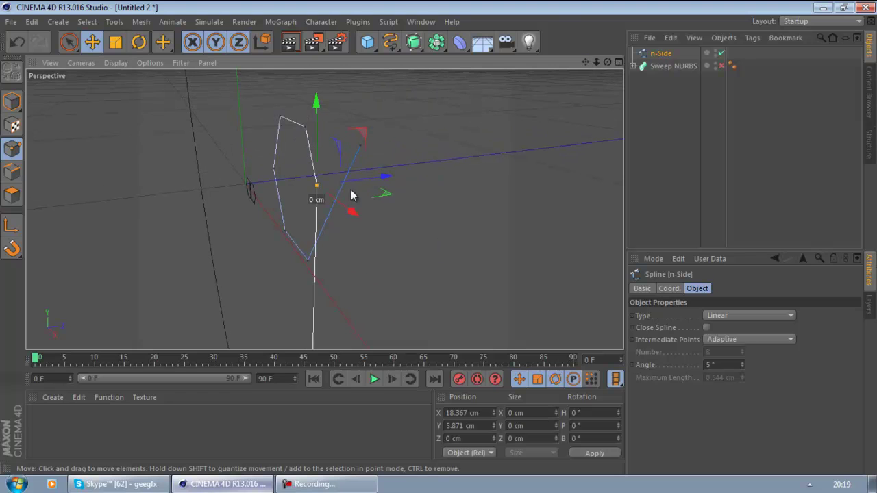
{"action": "left_click_drag", "start_coordinate": [342, 184], "coordinate": [340, 183]}
{"action": "left_click", "coordinate": [304, 129]}
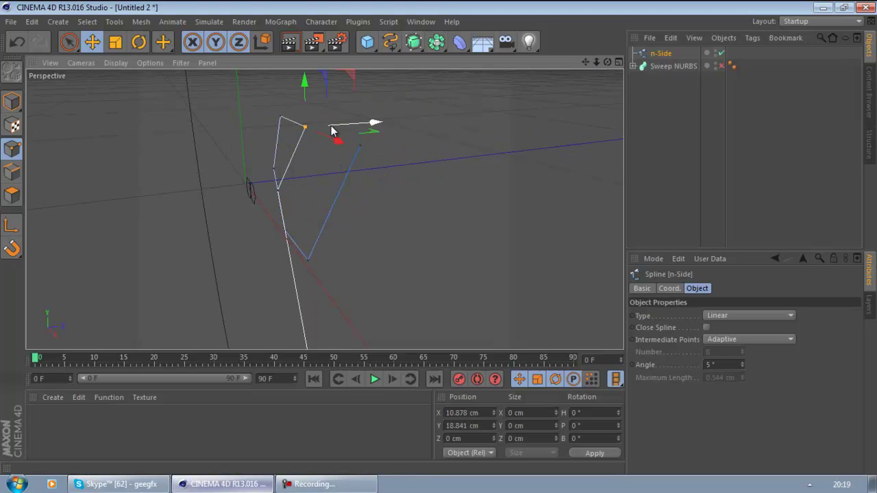
{"action": "left_click_drag", "start_coordinate": [317, 129], "coordinate": [290, 128], "text": "shift"}
- Move the hexagon's upper point at about X -10.9 cm back along negative Z, undoing the stray free move
{"action": "left_click", "coordinate": [281, 117]}
{"action": "left_click_drag", "start_coordinate": [393, 165], "coordinate": [374, 187]}
{"action": "key", "text": "super"}
{"action": "left_click", "coordinate": [398, 177]}
{"action": "key", "text": "ctrl+z"}
{"action": "key", "text": "ctrl+z"}
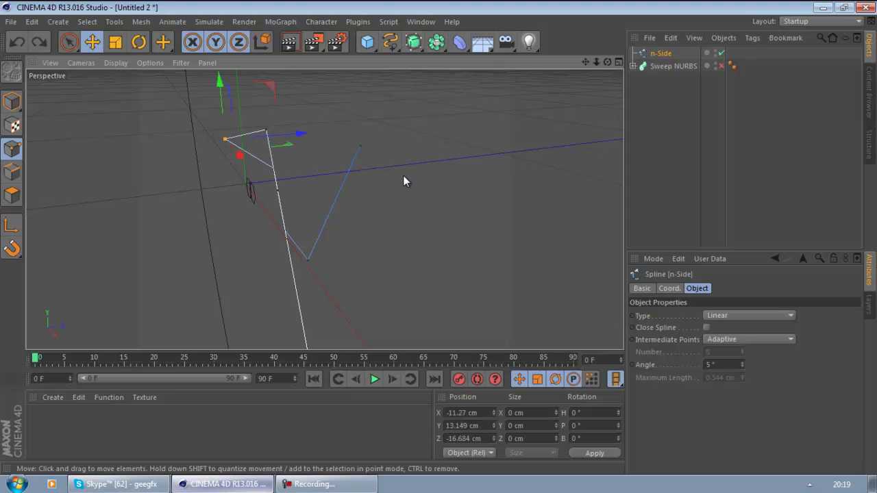
{"action": "key", "text": "super"}
{"action": "left_click", "coordinate": [345, 153]}
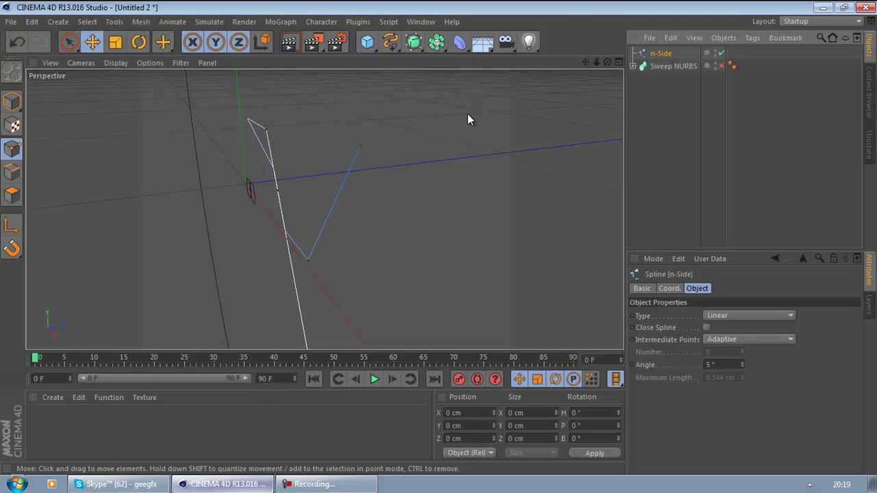
- Shift the same upper point slightly forward along positive Z for a gradual transition, and deselect it
{"action": "left_click_drag", "start_coordinate": [468, 120], "coordinate": [441, 162], "text": "alt"}
{"action": "left_click", "coordinate": [246, 116]}
{"action": "left_click_drag", "start_coordinate": [275, 111], "coordinate": [281, 109]}
{"action": "left_click", "coordinate": [374, 139]}
{"action": "left_click_drag", "start_coordinate": [374, 139], "coordinate": [357, 177]}
{"action": "key", "text": "super"}
{"action": "left_click", "coordinate": [396, 160]}
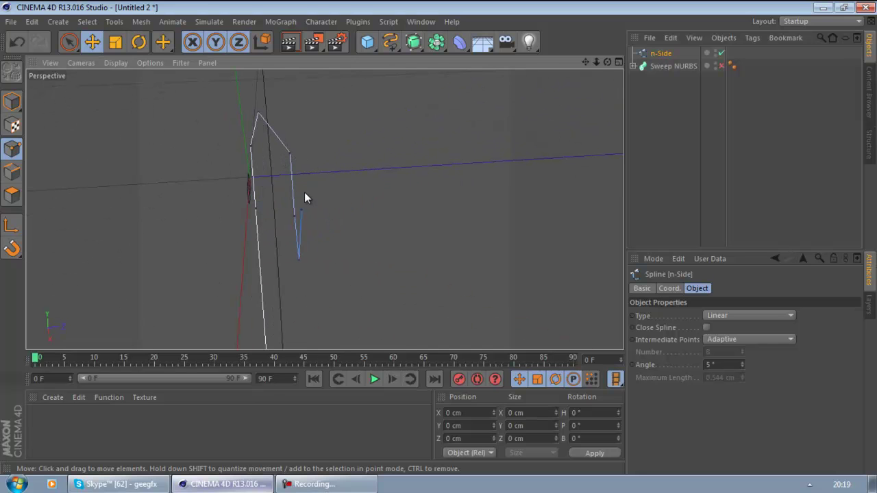
- Select the spline's upper end point and move it forward to Z 10 cm
{"action": "left_click", "coordinate": [302, 211]}
{"action": "key", "text": "super"}
{"action": "left_click", "coordinate": [350, 215]}
{"action": "left_click", "coordinate": [299, 211]}
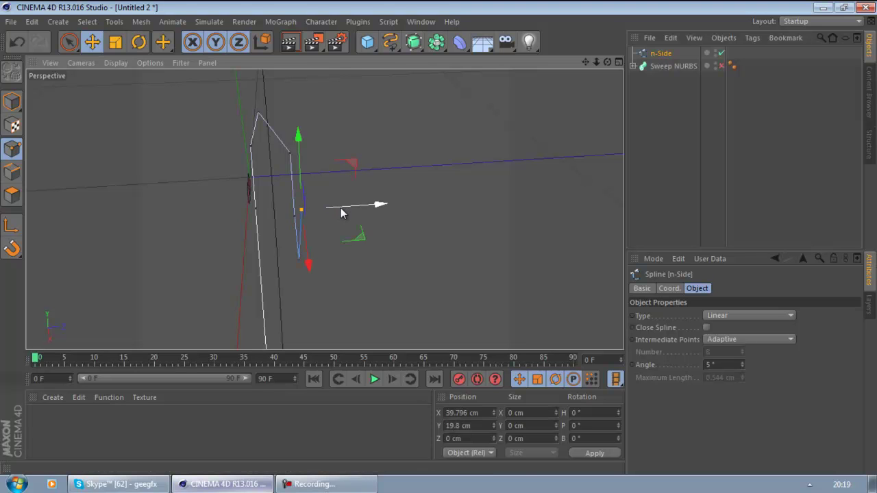
{"action": "left_click_drag", "start_coordinate": [341, 208], "coordinate": [374, 204]}
{"action": "key", "text": "ctrl+z"}
{"action": "key", "text": "ctrl+y"}
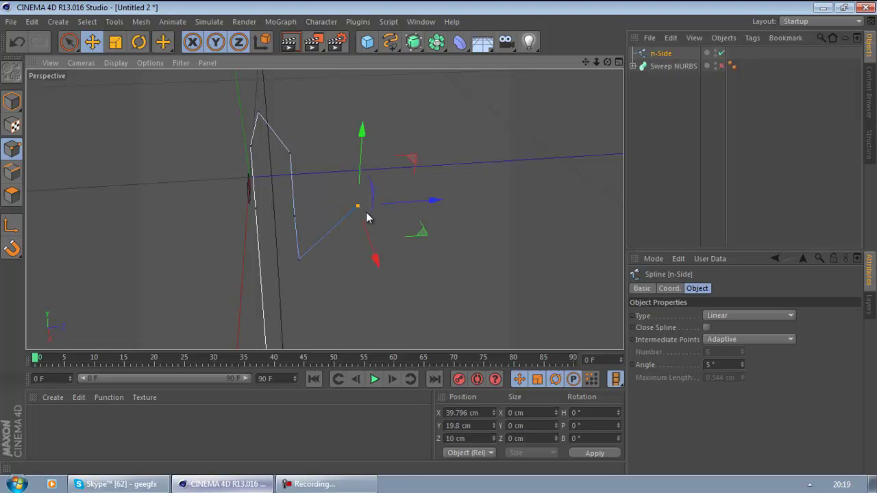
- Move the two points before the upper end point forward along positive Z, and deselect the spline
{"action": "left_click", "coordinate": [300, 258]}
{"action": "left_click_drag", "start_coordinate": [333, 261], "coordinate": [356, 259]}
{"action": "left_click", "coordinate": [296, 218]}
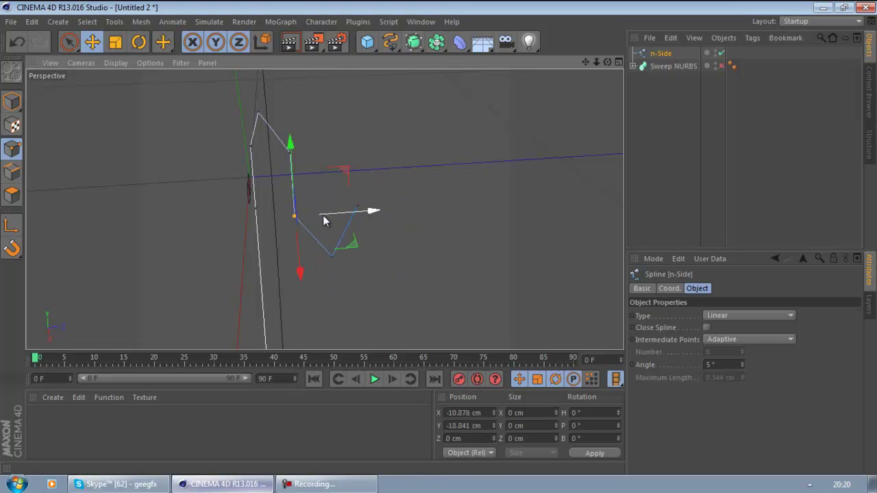
{"action": "left_click_drag", "start_coordinate": [322, 215], "coordinate": [342, 219]}
{"action": "left_click", "coordinate": [638, 137]}
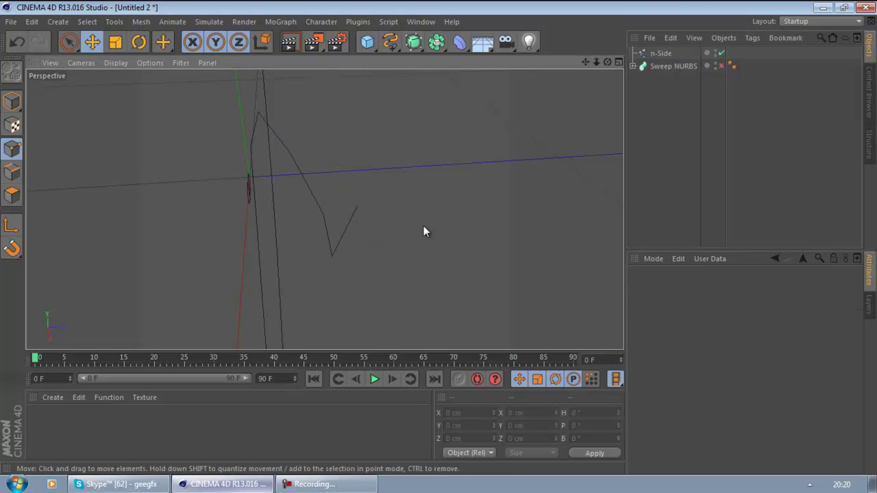
- In model mode, duplicate the n-Side spline, set the copy's bank rotation to 180°, and deselect it
{"action": "left_click_drag", "start_coordinate": [497, 214], "coordinate": [440, 230], "text": "alt"}
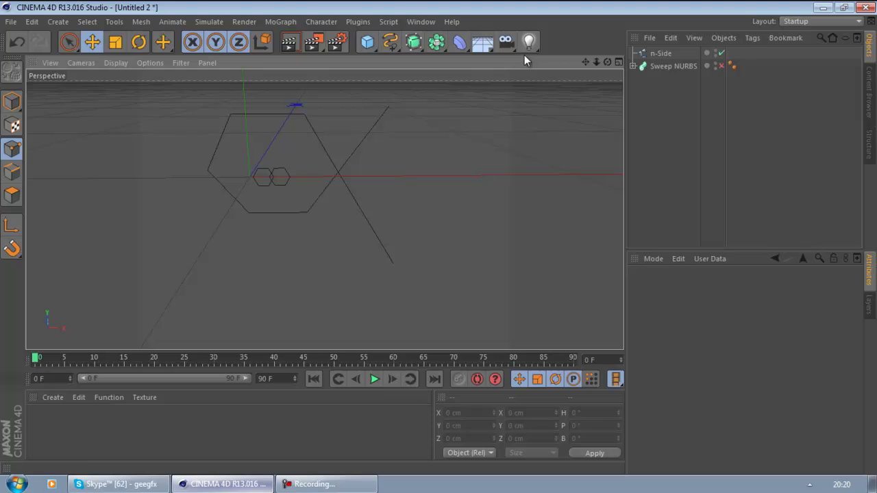
{"action": "left_click", "coordinate": [644, 52]}
{"action": "left_click", "coordinate": [11, 103]}
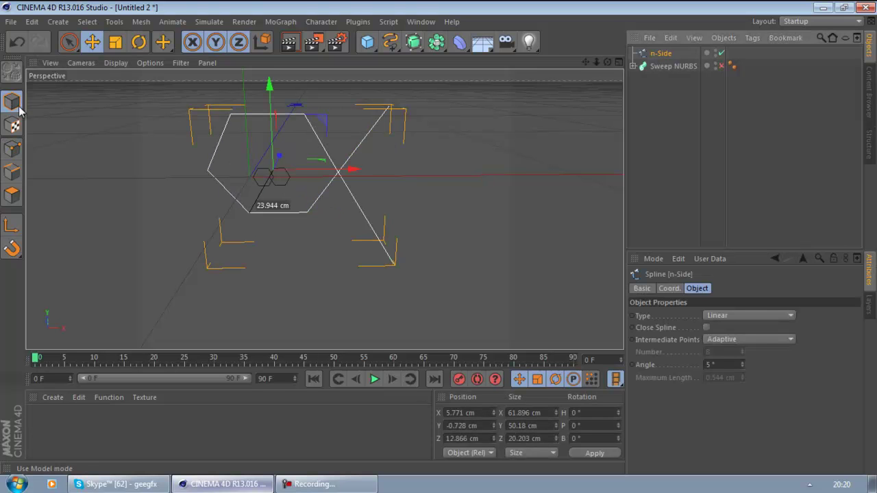
{"action": "key", "text": "ctrl+c"}
{"action": "key", "text": "ctrl+v"}
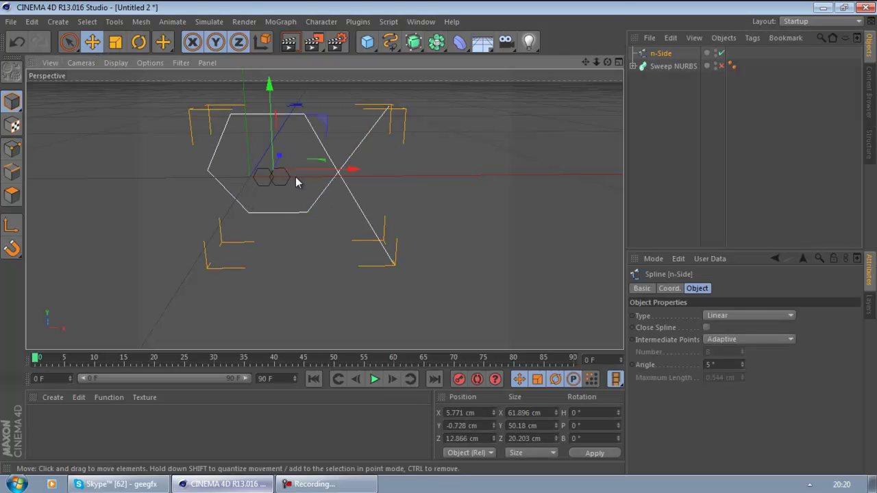
{"action": "key", "text": "r"}
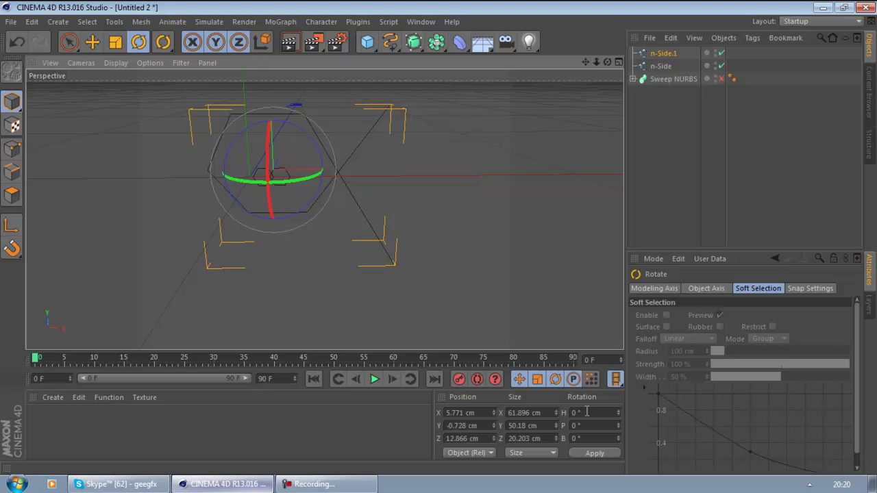
{"action": "left_click", "coordinate": [588, 440]}
{"action": "type", "text": "180"}
{"action": "key", "text": "Return"}
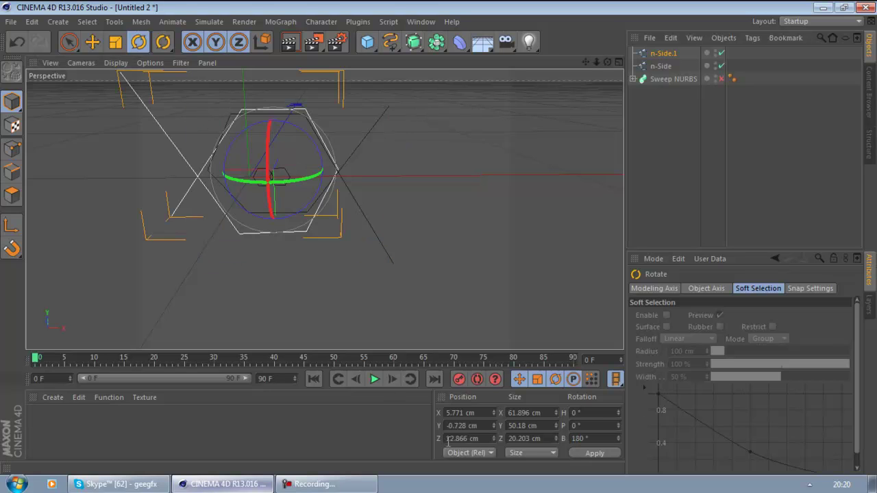
{"action": "left_click", "coordinate": [91, 42]}
{"action": "left_click", "coordinate": [665, 106]}
- Merge the n-Side and n-Side.1 splines into one object with Connect Objects + Delete, and deselect it
{"action": "left_click_drag", "start_coordinate": [614, 137], "coordinate": [433, 215], "text": "alt"}
{"action": "left_click_drag", "start_coordinate": [595, 63], "coordinate": [440, 238]}
{"action": "left_click_drag", "start_coordinate": [535, 97], "coordinate": [472, 79], "text": "alt"}
{"action": "left_click", "coordinate": [648, 54]}
{"action": "left_click", "coordinate": [658, 66], "text": "ctrl"}
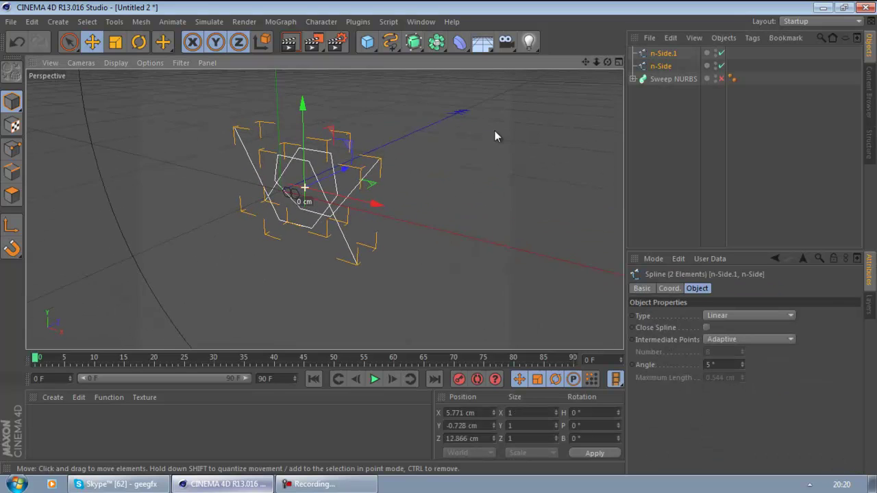
{"action": "right_click", "coordinate": [658, 55]}
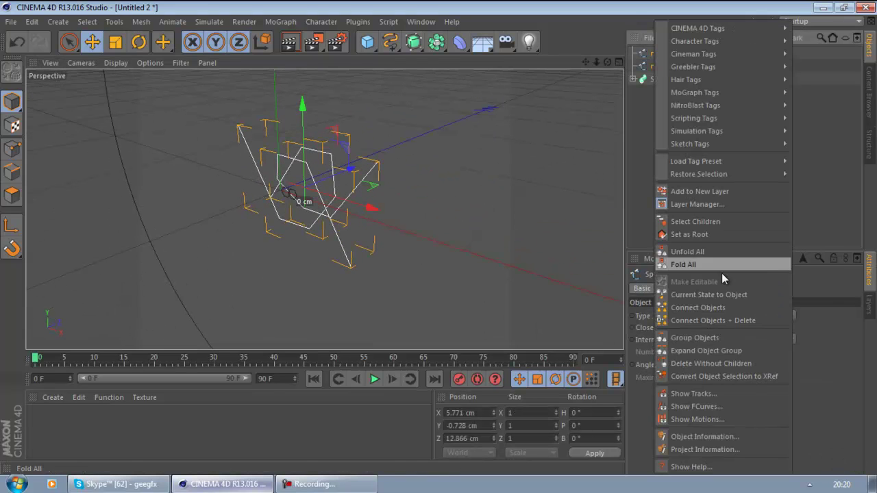
{"action": "left_click", "coordinate": [720, 320]}
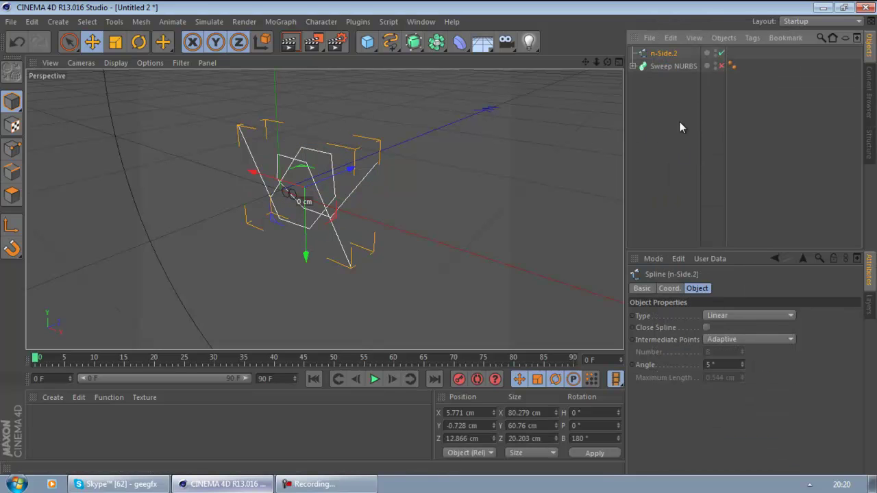
{"action": "left_click", "coordinate": [647, 131]}
- Add a new Sweep NURBS and make the merged n-Side.2 spline its child
{"action": "left_click_drag", "start_coordinate": [532, 163], "coordinate": [583, 145], "text": "alt"}
{"action": "left_click", "coordinate": [659, 51]}
{"action": "left_click_drag", "start_coordinate": [480, 98], "coordinate": [451, 87], "text": "alt"}
{"action": "left_click", "coordinate": [383, 49]}
{"action": "left_click_drag", "start_coordinate": [413, 42], "coordinate": [475, 94]}
{"action": "left_click_drag", "start_coordinate": [641, 69], "coordinate": [654, 55]}
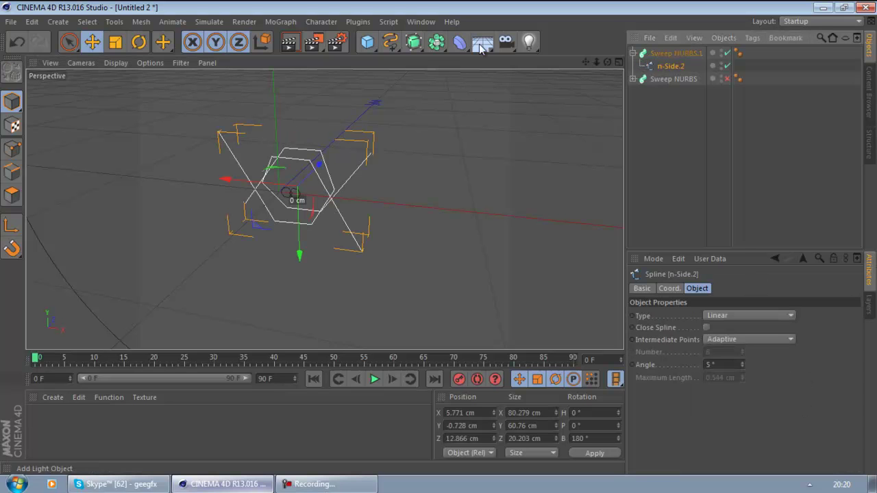
- Add a Circle spline and scale it down to a radius of about 3.2 cm
{"action": "left_click_drag", "start_coordinate": [390, 42], "coordinate": [483, 93]}
{"action": "left_click", "coordinate": [115, 42]}
{"action": "left_click_drag", "start_coordinate": [439, 137], "coordinate": [27, 219]}
{"action": "left_click_drag", "start_coordinate": [299, 212], "coordinate": [69, 241]}
{"action": "left_click_drag", "start_coordinate": [278, 220], "coordinate": [31, 278]}
{"action": "left_click_drag", "start_coordinate": [402, 192], "coordinate": [176, 289]}
{"action": "left_click", "coordinate": [651, 124]}
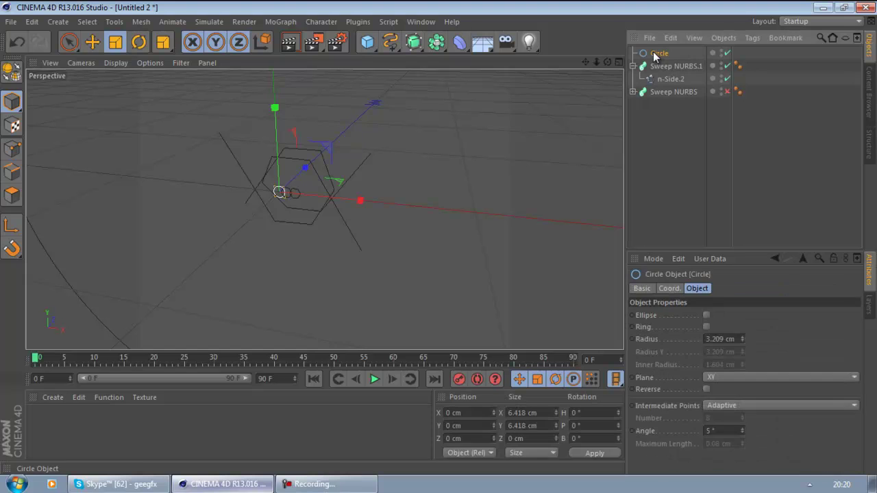
- Place the Circle inside Sweep NURBS.1 above n-Side.2 as the sweep profile, and deselect everything
{"action": "left_click", "coordinate": [684, 142]}
{"action": "left_click", "coordinate": [664, 67]}
{"action": "left_click", "coordinate": [658, 53]}
{"action": "left_click_drag", "start_coordinate": [669, 78], "coordinate": [664, 75]}
{"action": "left_click", "coordinate": [670, 137]}
{"action": "left_click_drag", "start_coordinate": [556, 170], "coordinate": [526, 167], "text": "alt"}
- Apply the Cubic spline preset to the Scale curve in Sweep NURBS.1's details
{"action": "left_click", "coordinate": [643, 53]}
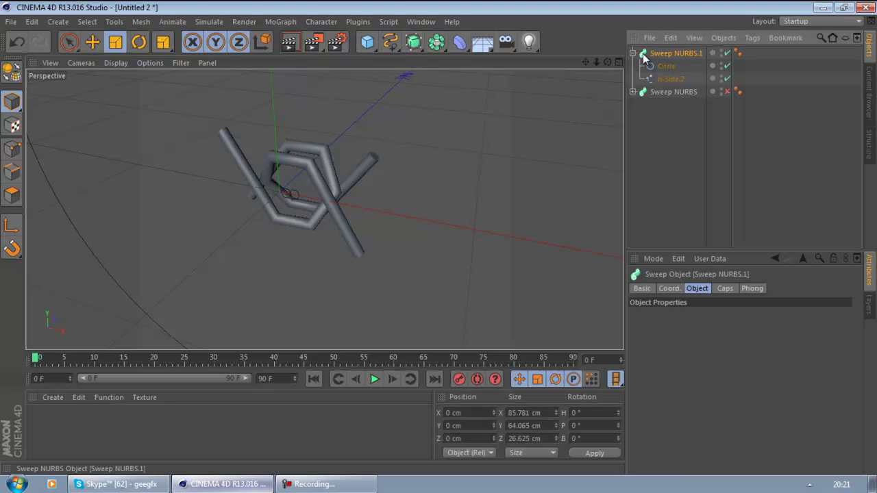
{"action": "left_click_drag", "start_coordinate": [856, 363], "coordinate": [856, 397]}
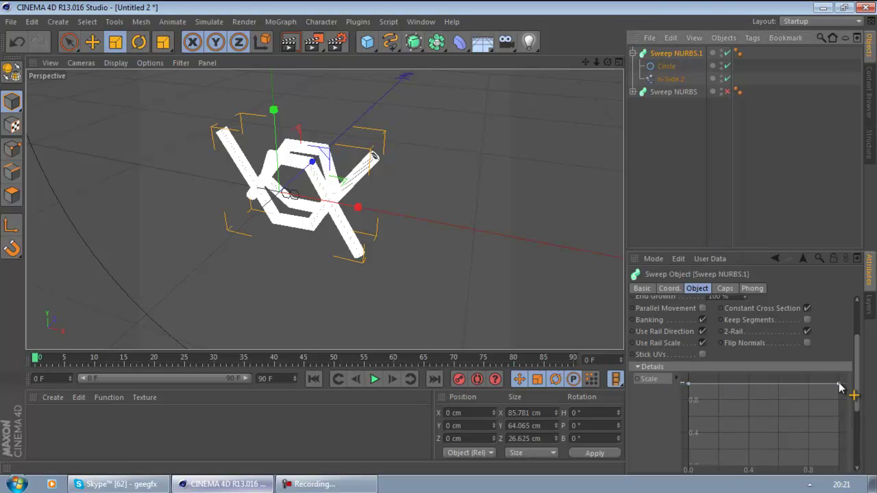
{"action": "right_click", "coordinate": [804, 412]}
{"action": "mouse_move", "coordinate": [750, 378]}
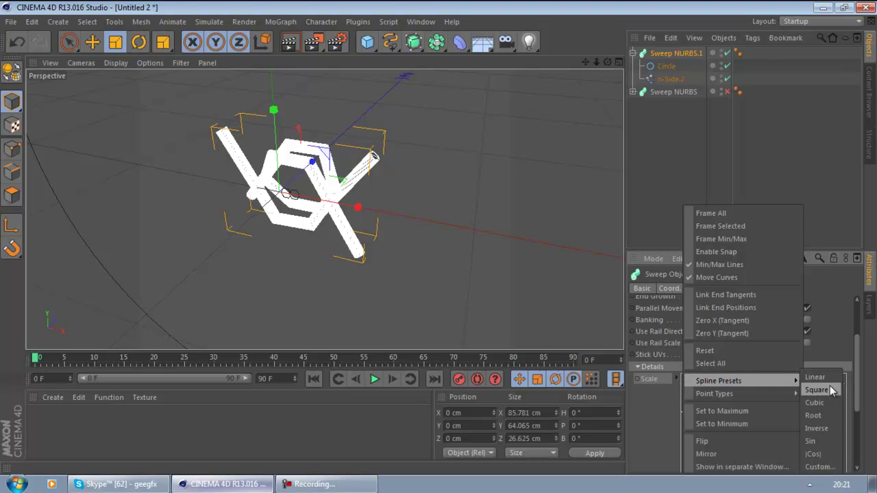
{"action": "left_click", "coordinate": [819, 404]}
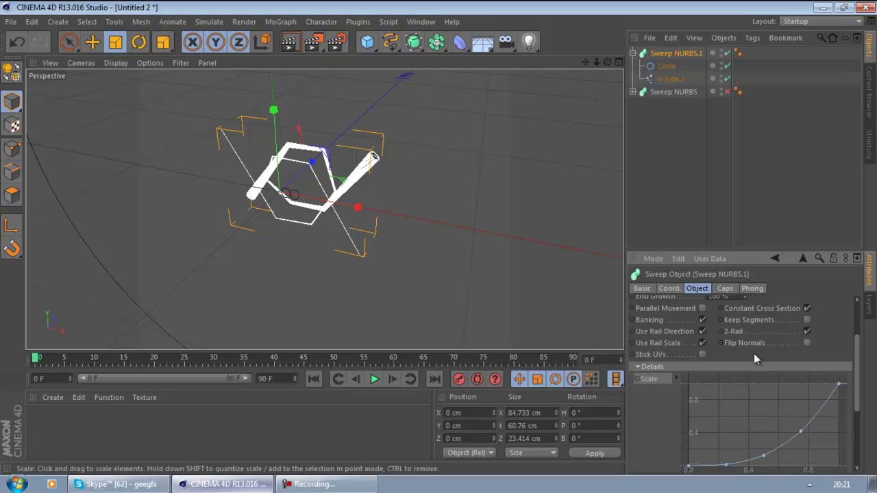
- Raise the Scale curve's three inner points to full scale at about 0.6, 0.4 and 0.2 along the path
{"action": "left_click_drag", "start_coordinate": [795, 427], "coordinate": [778, 388]}
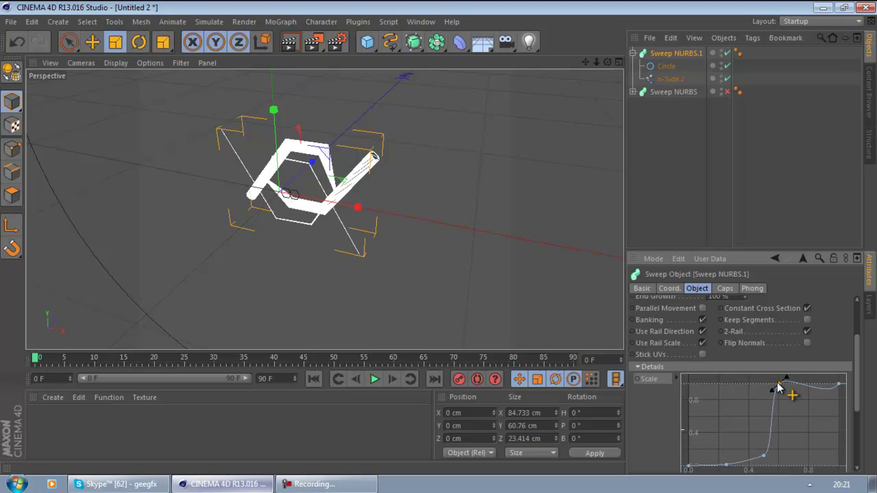
{"action": "left_click_drag", "start_coordinate": [762, 456], "coordinate": [750, 381]}
{"action": "left_click_drag", "start_coordinate": [726, 467], "coordinate": [717, 383]}
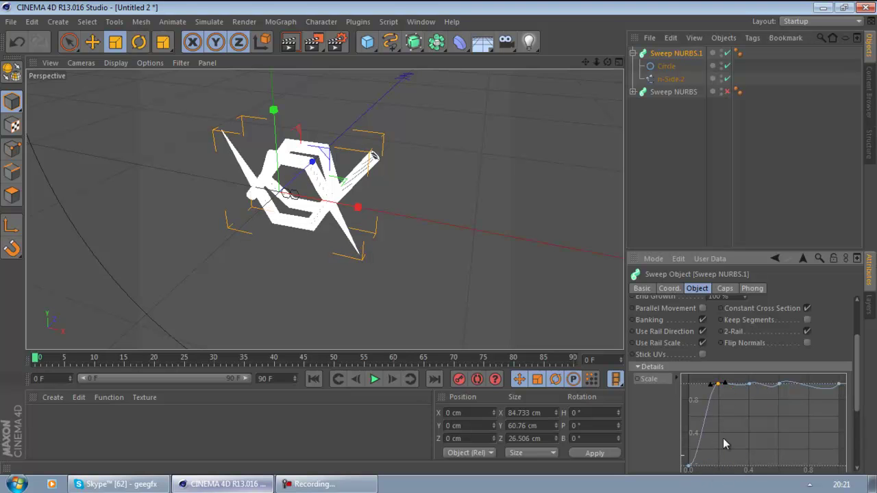
- Drop the Scale curve's end point to 0 and shift the last inner point to about 0.8, adjusting its tangent
{"action": "left_click_drag", "start_coordinate": [839, 384], "coordinate": [835, 466]}
{"action": "left_click_drag", "start_coordinate": [780, 385], "coordinate": [806, 390]}
{"action": "left_click_drag", "start_coordinate": [810, 386], "coordinate": [821, 382]}
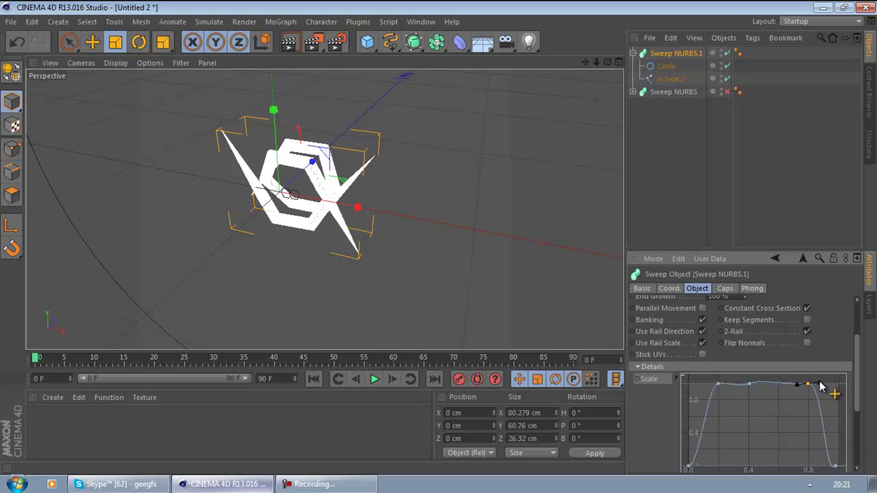
- Flatten the Scale curve's top by levelling its inner points' tangents and lengthening the outer two, and deselect the sweep
{"action": "left_click", "coordinate": [751, 384]}
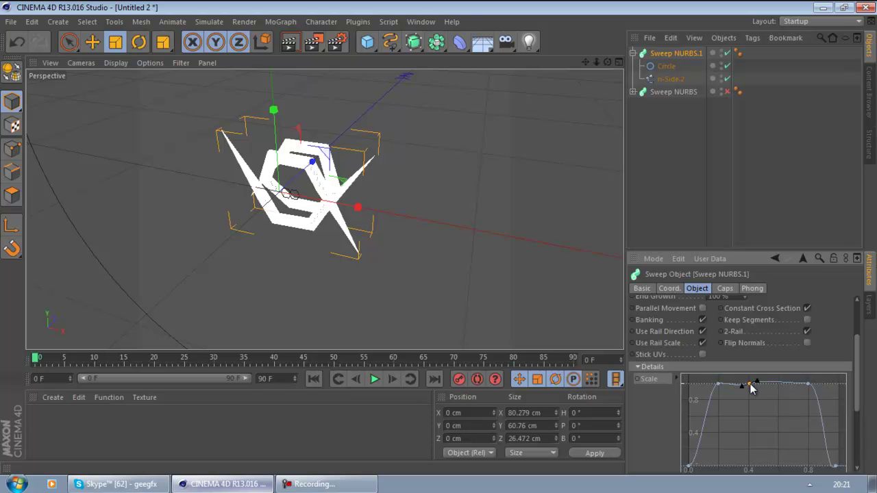
{"action": "left_click_drag", "start_coordinate": [759, 381], "coordinate": [729, 385]}
{"action": "left_click", "coordinate": [719, 384]}
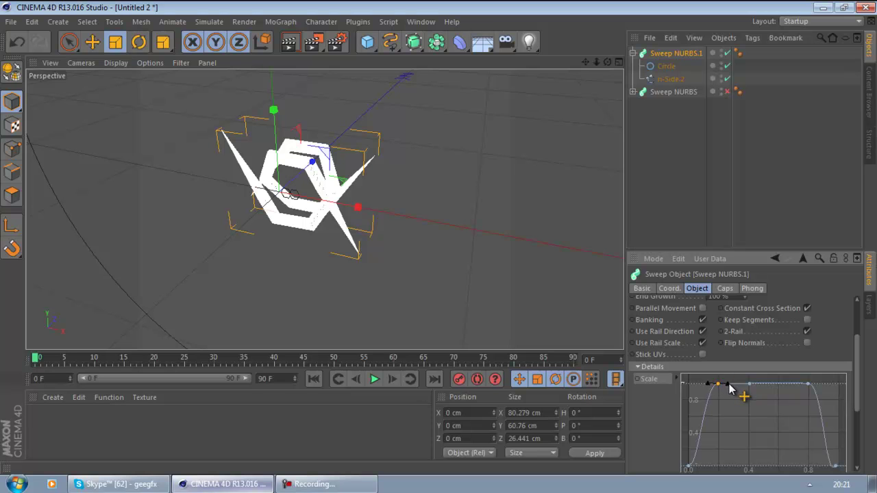
{"action": "left_click_drag", "start_coordinate": [729, 384], "coordinate": [743, 384]}
{"action": "left_click", "coordinate": [809, 383]}
{"action": "left_click_drag", "start_coordinate": [818, 384], "coordinate": [834, 385]}
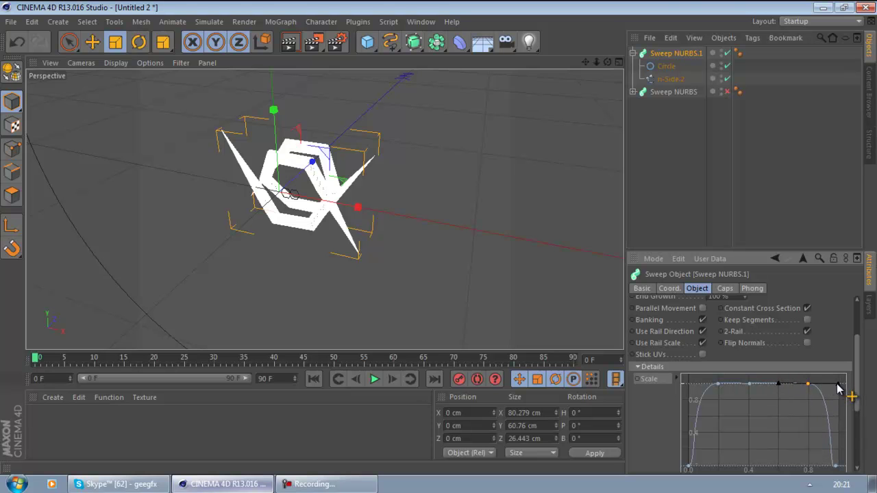
{"action": "left_click", "coordinate": [675, 186]}
{"action": "left_click_drag", "start_coordinate": [499, 200], "coordinate": [480, 171], "text": "alt"}
- Show the n-Side.2 spline of Sweep NURBS.1 enlarged in the Front view and disable its Circle profile
{"action": "left_click", "coordinate": [618, 61]}
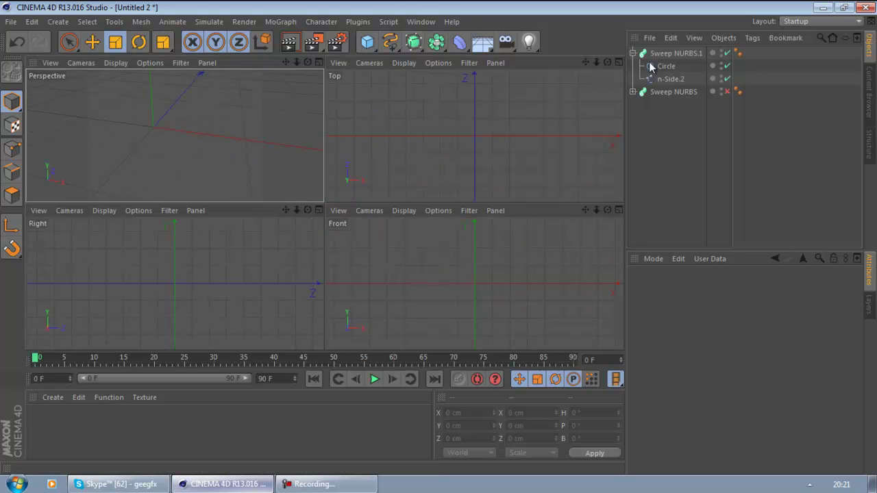
{"action": "left_click", "coordinate": [662, 79]}
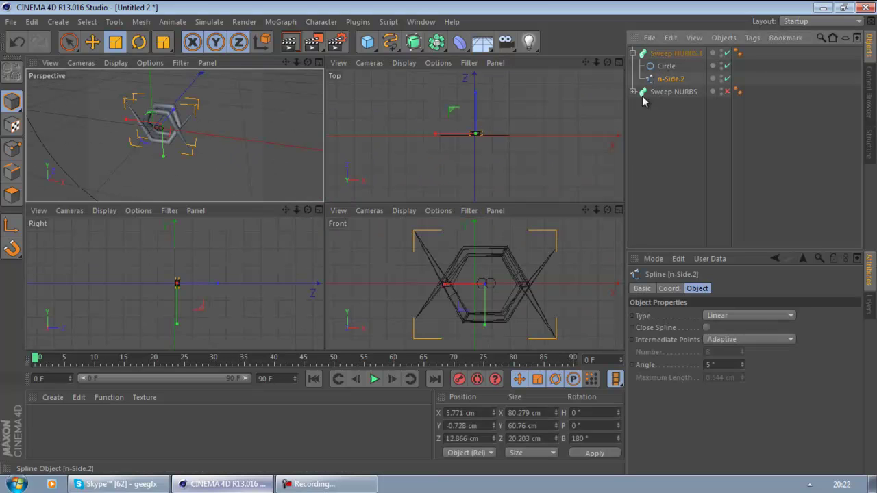
{"action": "left_click", "coordinate": [619, 210]}
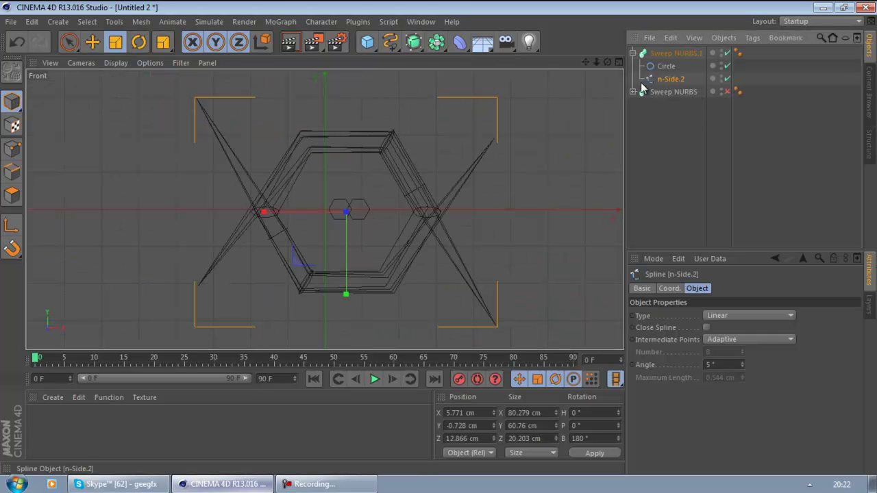
{"action": "left_click", "coordinate": [727, 66]}
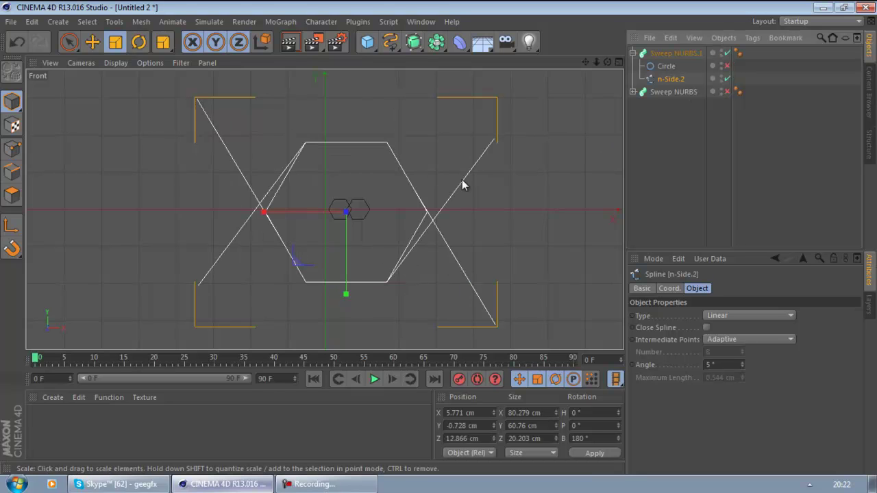
- In point mode, cut extra points into the n-Side.2 spline's outer tails on both sides using the Knife in Line mode
{"action": "left_click", "coordinate": [121, 97]}
{"action": "right_click", "coordinate": [121, 97]}
{"action": "left_click", "coordinate": [12, 196]}
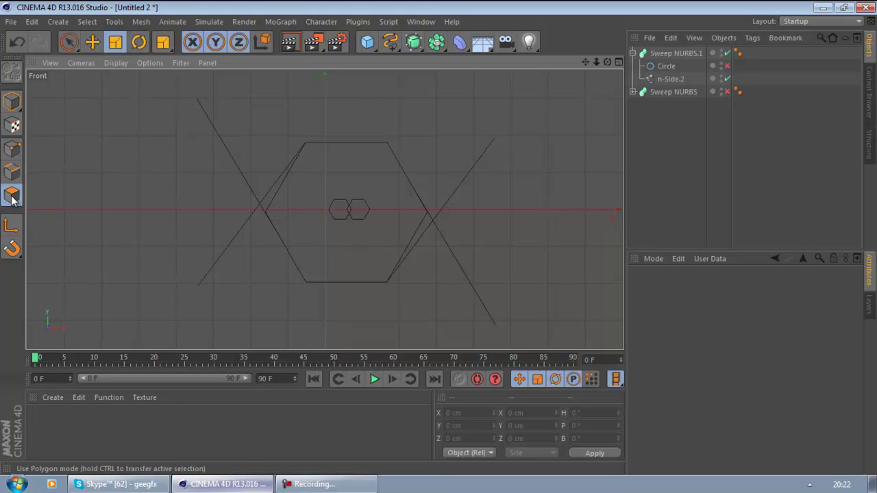
{"action": "left_click", "coordinate": [11, 154]}
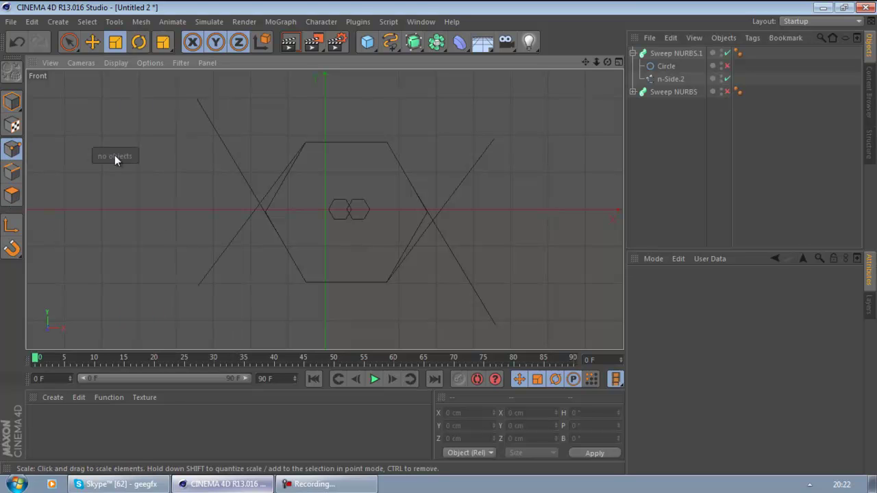
{"action": "left_click", "coordinate": [656, 79]}
{"action": "right_click", "coordinate": [472, 160]}
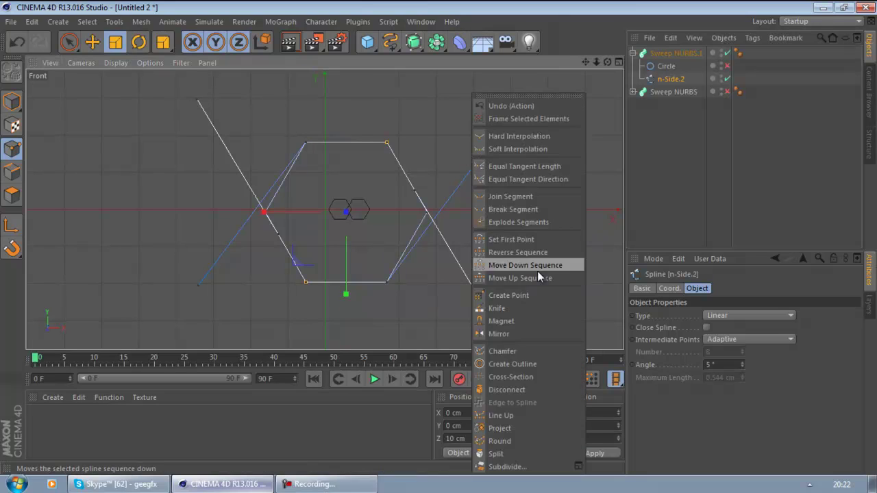
{"action": "left_click", "coordinate": [500, 309]}
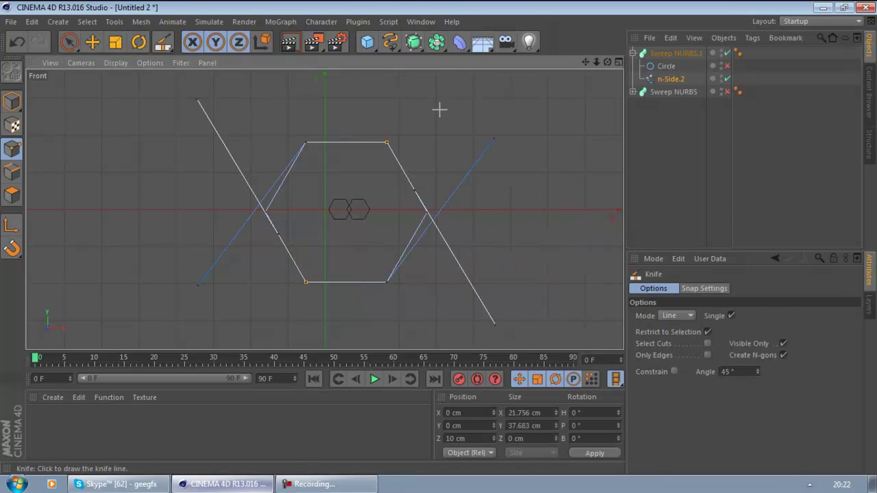
{"action": "mouse_move", "coordinate": [468, 101]}
{"action": "left_mouse_down"}
{"action": "mouse_move", "coordinate": [456, 274]}
{"action": "mouse_move", "coordinate": [467, 345]}
{"action": "left_mouse_up"}
{"action": "left_click_drag", "start_coordinate": [228, 338], "coordinate": [232, 367]}
- Re-enable the Circle profile of Sweep NURBS.1 and examine the tapered hexagon loop in the Perspective view
{"action": "left_click", "coordinate": [618, 62]}
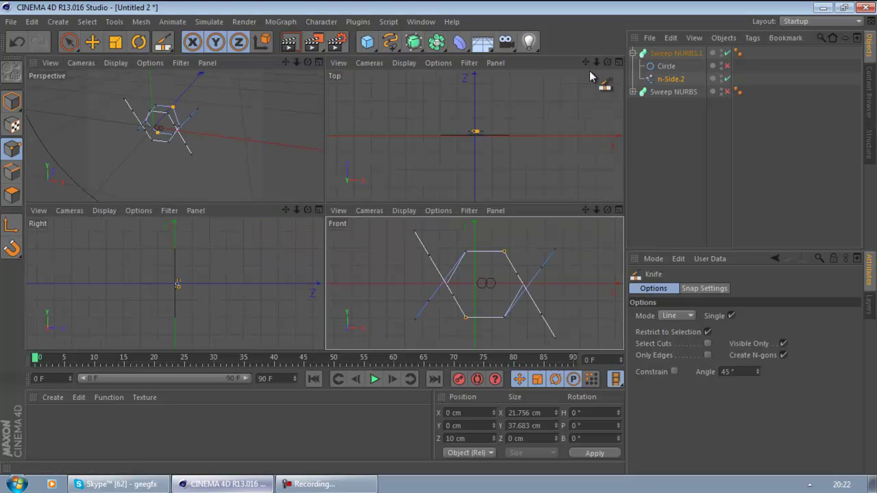
{"action": "left_click", "coordinate": [308, 62]}
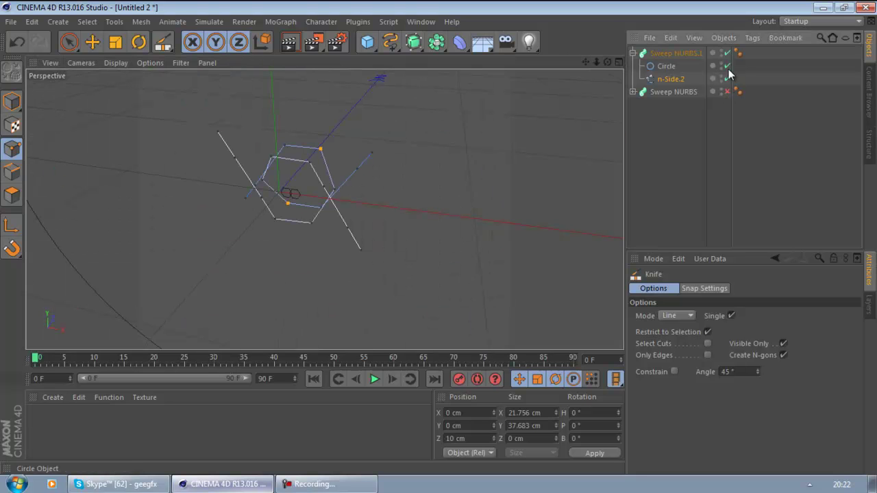
{"action": "left_click", "coordinate": [727, 66]}
{"action": "left_click", "coordinate": [737, 152]}
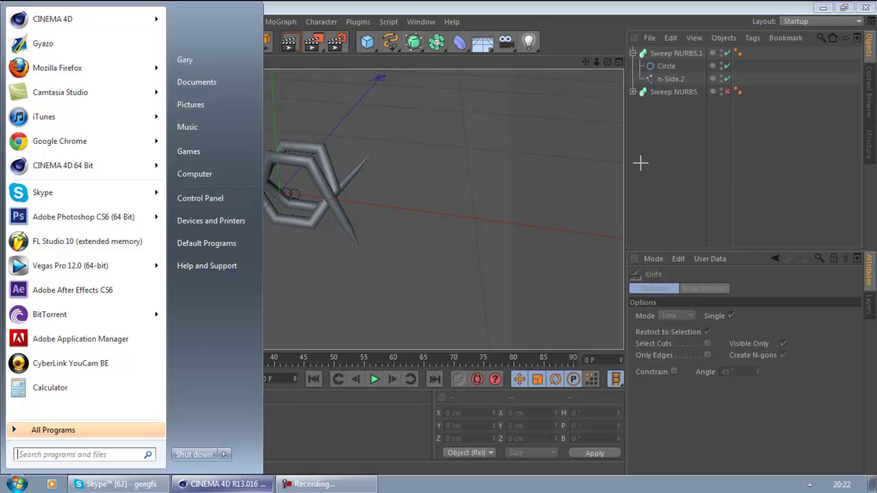
{"action": "left_click_drag", "start_coordinate": [487, 221], "coordinate": [355, 207], "text": "alt"}
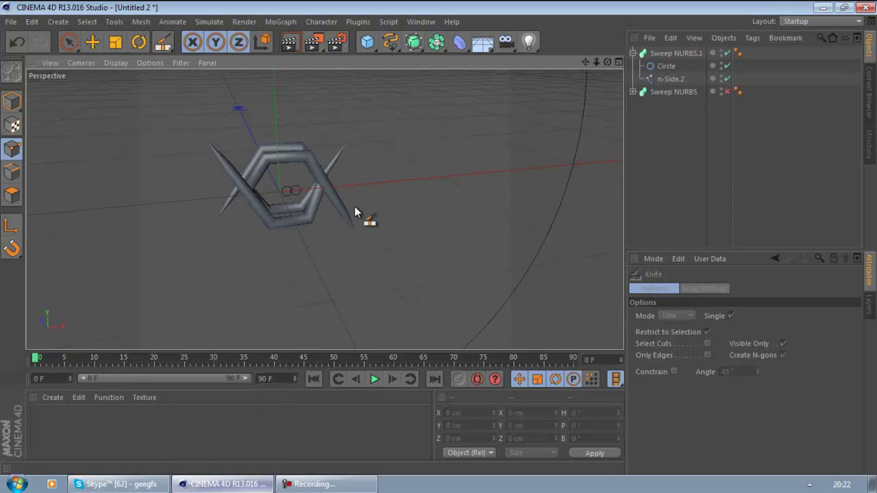
{"action": "left_click_drag", "start_coordinate": [339, 239], "coordinate": [510, 207], "text": "alt"}
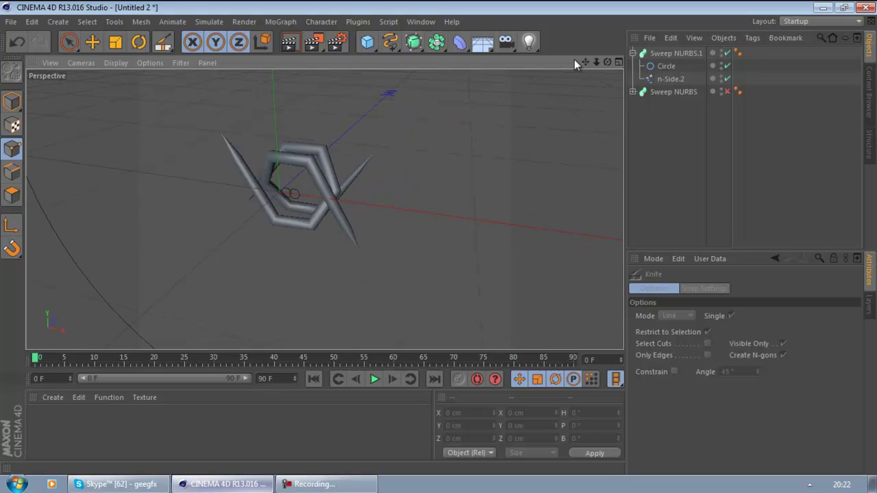
- Re-enable the large ring's Sweep NURBS and expand its hierarchy, with the whole ring in view
{"action": "left_click_drag", "start_coordinate": [595, 62], "coordinate": [432, 245]}
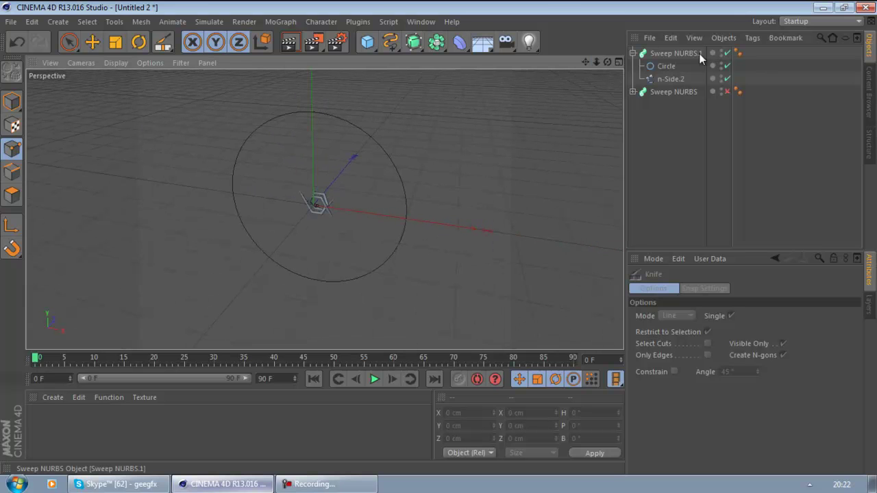
{"action": "left_click", "coordinate": [728, 91]}
{"action": "left_click_drag", "start_coordinate": [474, 166], "coordinate": [501, 128], "text": "alt"}
{"action": "left_click_drag", "start_coordinate": [596, 64], "coordinate": [438, 240]}
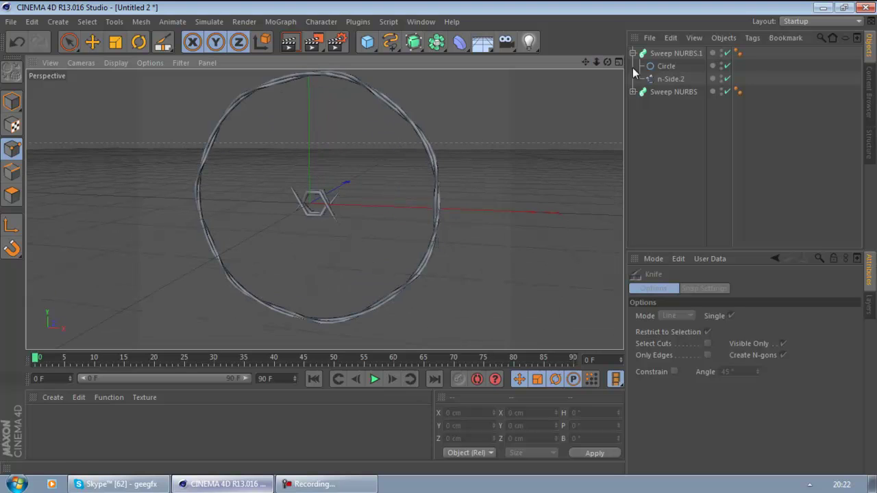
{"action": "left_click_drag", "start_coordinate": [625, 90], "coordinate": [627, 90]}
{"action": "left_click", "coordinate": [634, 91]}
- Try to scale the large ring's Circle path up to about 121%
{"action": "left_click", "coordinate": [667, 118]}
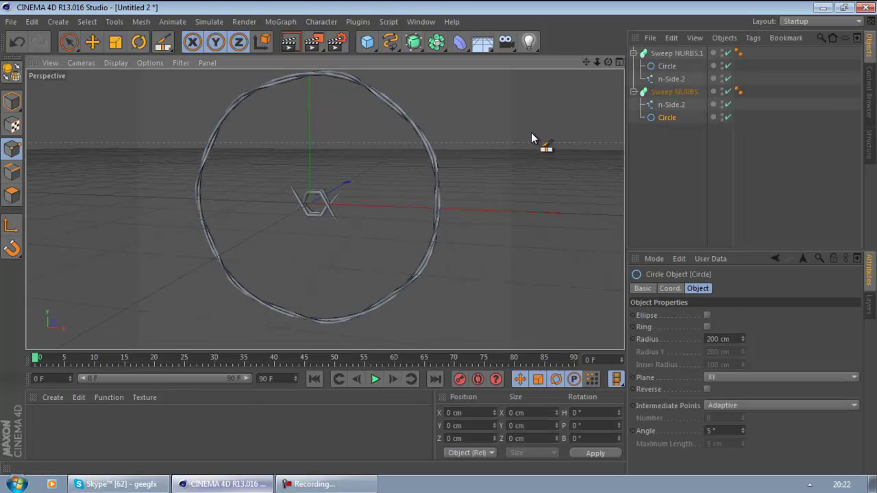
{"action": "key", "text": "t"}
{"action": "left_click_drag", "start_coordinate": [460, 204], "coordinate": [439, 244]}
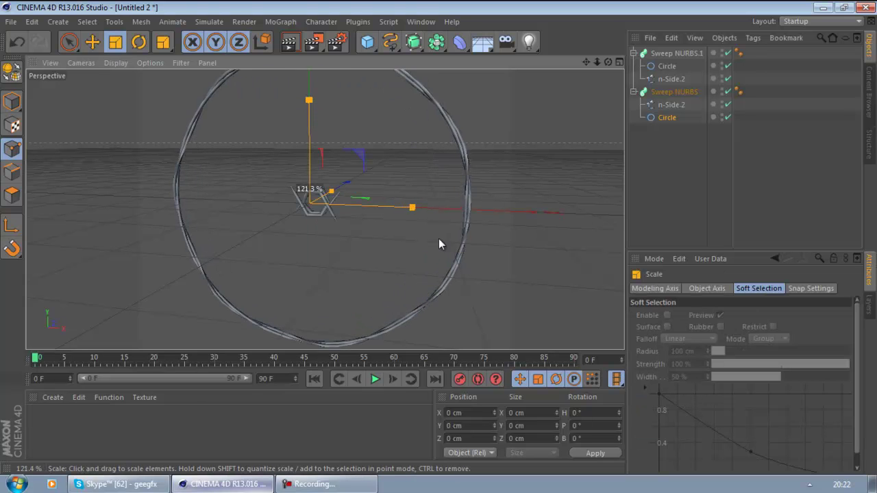
{"action": "key", "text": "ctrl+z"}
- Scale up the large ring's n-Side.2 profile in model mode
{"action": "left_click", "coordinate": [663, 96]}
{"action": "left_click", "coordinate": [665, 104]}
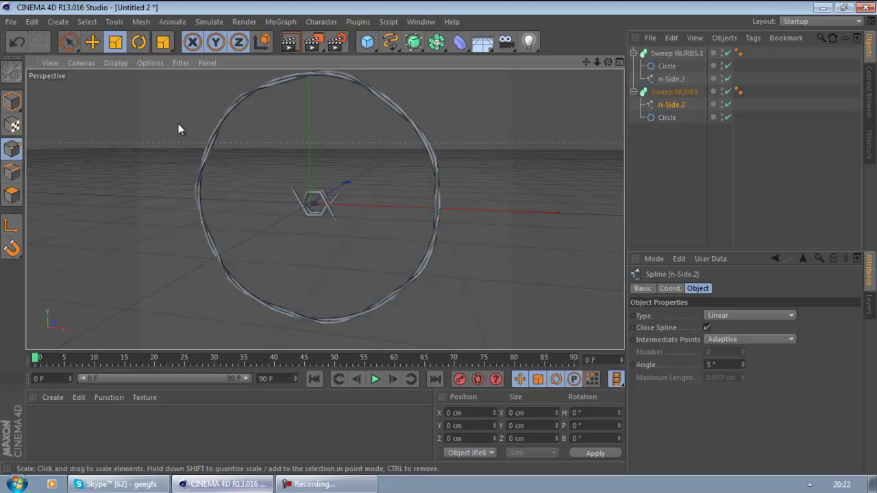
{"action": "left_click", "coordinate": [11, 102]}
{"action": "left_click_drag", "start_coordinate": [480, 170], "coordinate": [578, 189]}
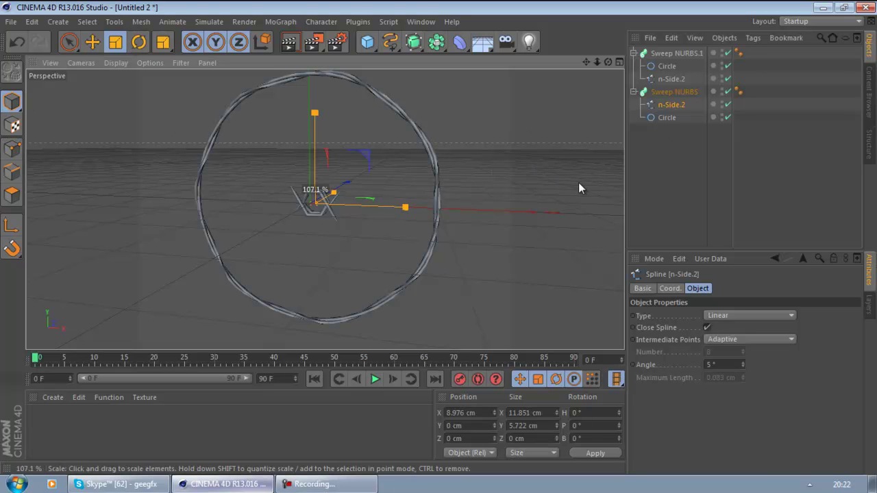
{"action": "left_click", "coordinate": [547, 176]}
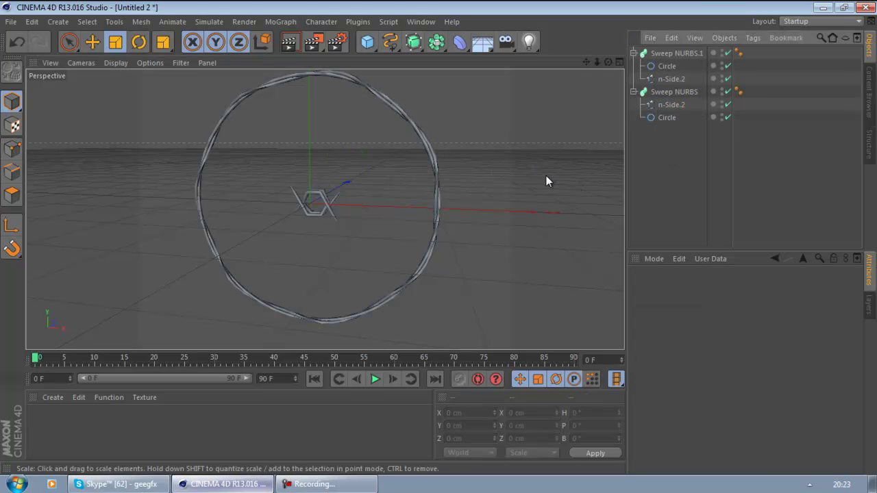
- Try to enlarge the large ring's Circle path in model mode
{"action": "left_click", "coordinate": [668, 118]}
{"action": "left_click_drag", "start_coordinate": [503, 180], "coordinate": [620, 190]}
{"action": "key", "text": "ctrl+z"}
- Thicken the large ring by scaling its n-Side.2 profile to about 20.8 × 10.1 cm, and deselect it
{"action": "left_click", "coordinate": [678, 104]}
{"action": "left_click_drag", "start_coordinate": [551, 177], "coordinate": [596, 175]}
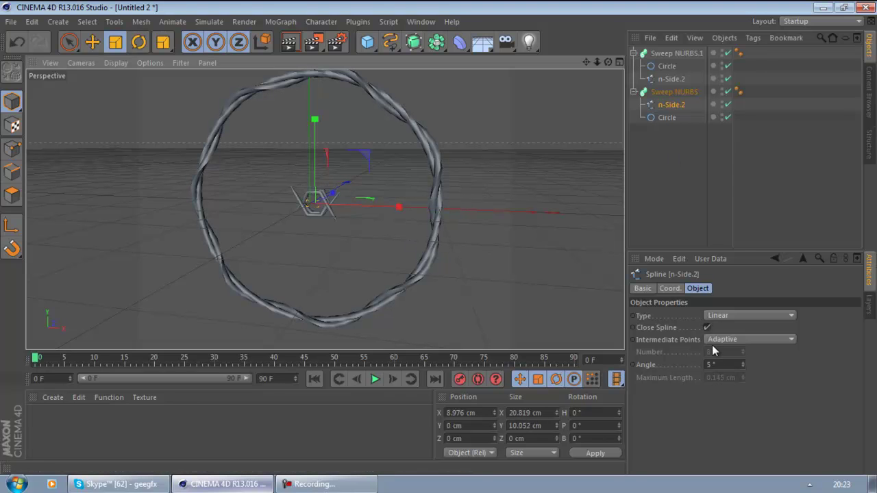
{"action": "left_click", "coordinate": [659, 117]}
{"action": "left_click", "coordinate": [666, 104]}
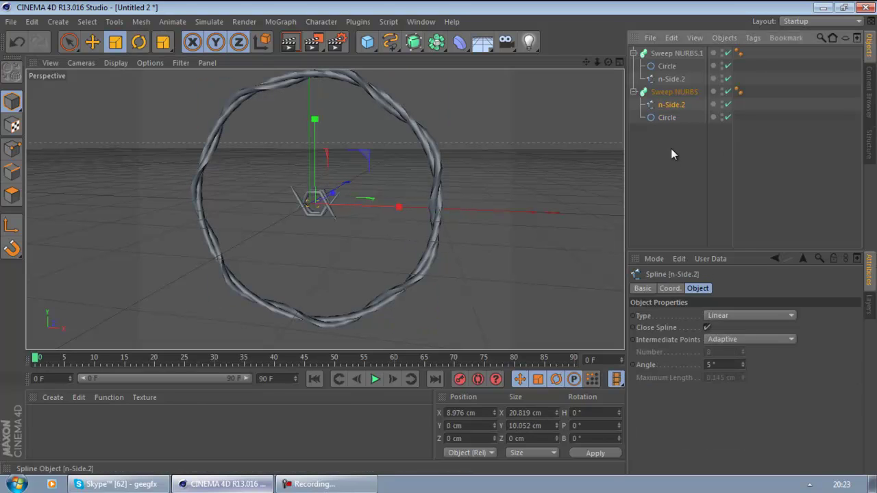
{"action": "left_click", "coordinate": [686, 203]}
{"action": "left_click_drag", "start_coordinate": [599, 194], "coordinate": [558, 218], "text": "alt"}
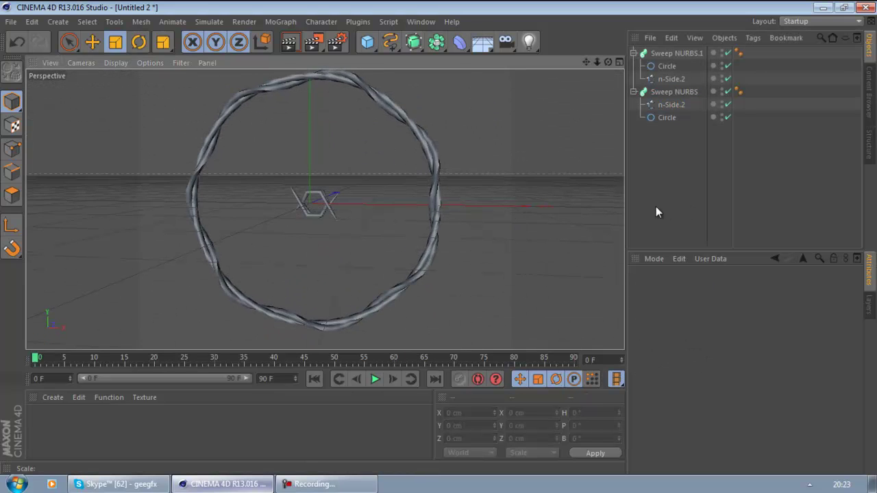
- Try an End Rotation of 200° on the large ring's Sweep NURBS
{"action": "left_click", "coordinate": [668, 105]}
{"action": "left_click", "coordinate": [669, 92]}
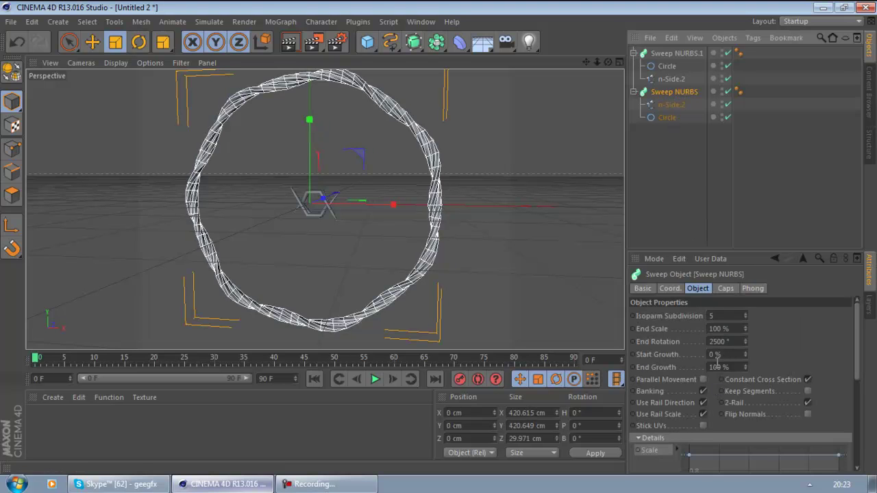
{"action": "left_click_drag", "start_coordinate": [730, 341], "coordinate": [601, 339]}
{"action": "type", "text": "200"}
{"action": "key", "text": "Return"}
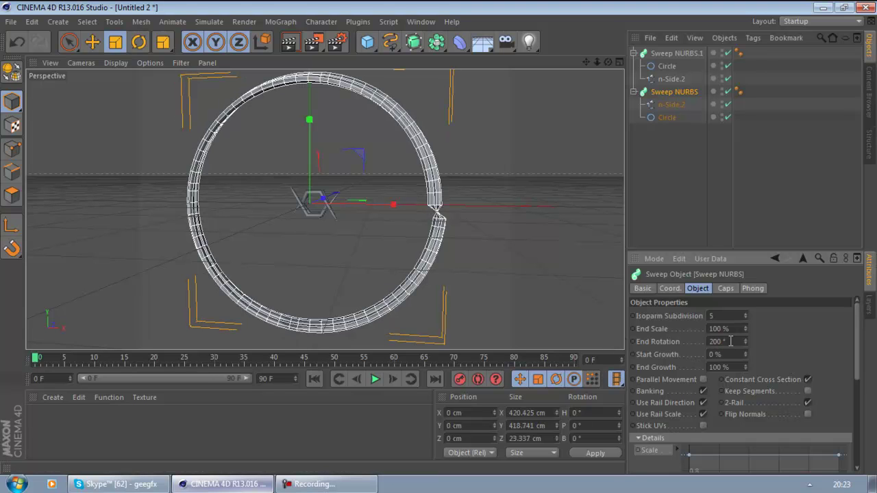
{"action": "type", "text": "200"}
{"action": "key", "text": "Return"}
{"action": "key", "text": "ctrl+z"}
- Set the large ring's End Rotation to 2000° and deselect the sweep
{"action": "left_click", "coordinate": [730, 340]}
{"action": "type", "text": "2000"}
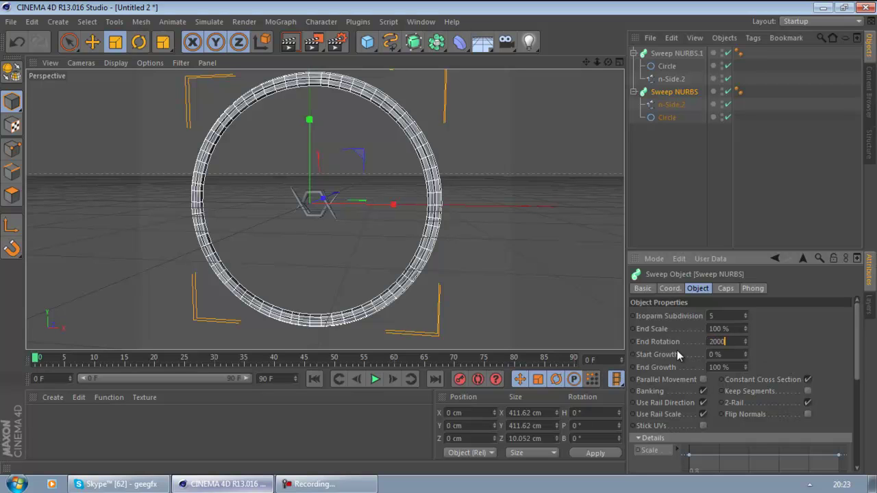
{"action": "key", "text": "Return"}
{"action": "type", "text": "2000"}
{"action": "key", "text": "Return"}
{"action": "left_click", "coordinate": [693, 193]}
{"action": "left_click_drag", "start_coordinate": [438, 226], "coordinate": [522, 180], "text": "alt"}
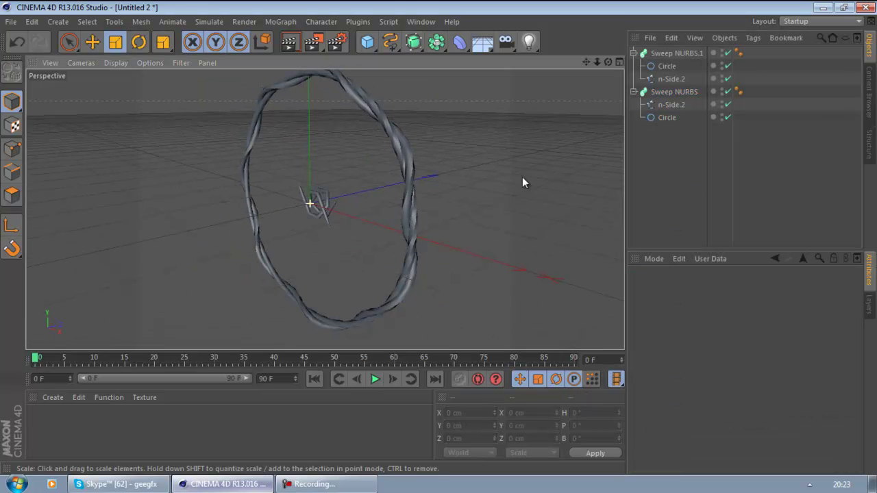
- Collapse both sweep hierarchies and select the hexagon loop's Sweep NURBS.1
{"action": "left_click", "coordinate": [635, 53]}
{"action": "left_click", "coordinate": [635, 65]}
{"action": "left_click", "coordinate": [660, 55]}
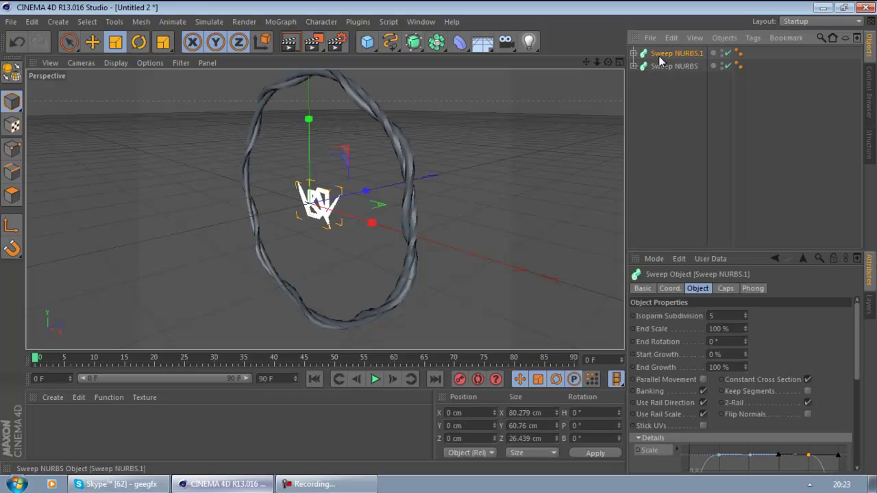
{"action": "left_click", "coordinate": [639, 93]}
{"action": "key", "text": "super"}
{"action": "key", "text": "super"}
{"action": "left_click_drag", "start_coordinate": [578, 122], "coordinate": [639, 87], "text": "alt"}
{"action": "left_click", "coordinate": [675, 54]}
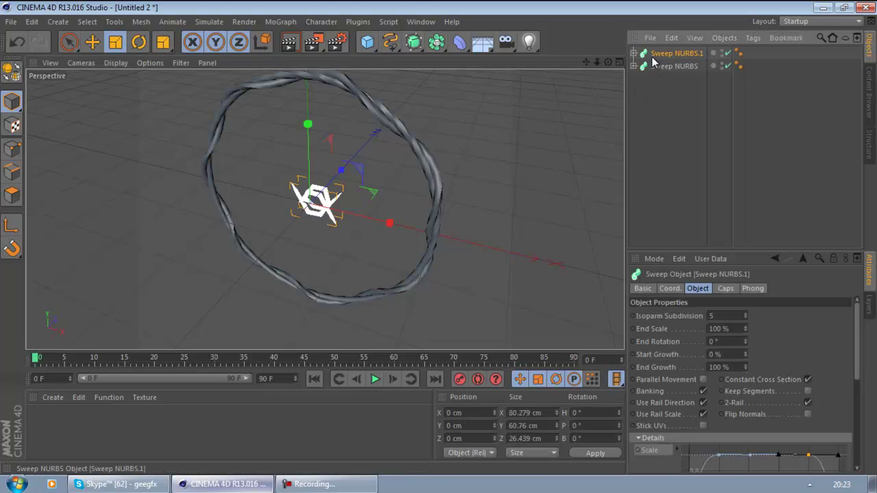
- Add a MoGraph Cloner object to the scene
{"action": "left_click", "coordinate": [278, 21]}
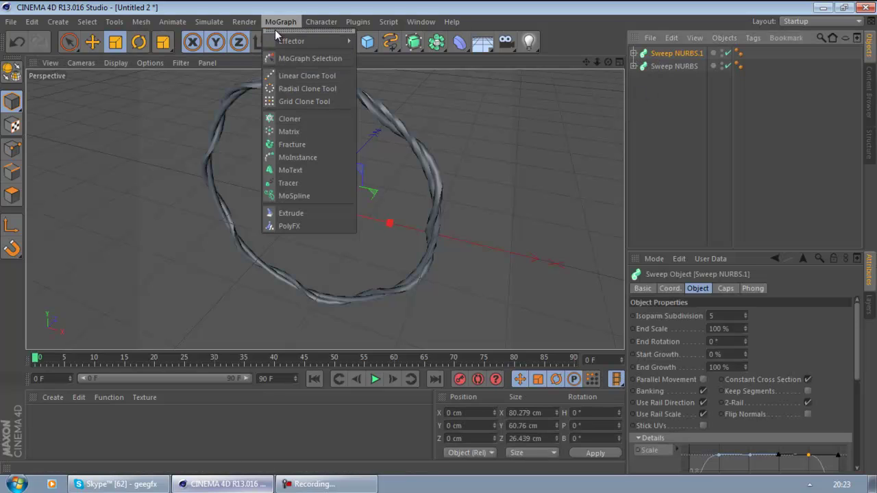
{"action": "left_click", "coordinate": [301, 119]}
{"action": "left_click", "coordinate": [660, 122]}
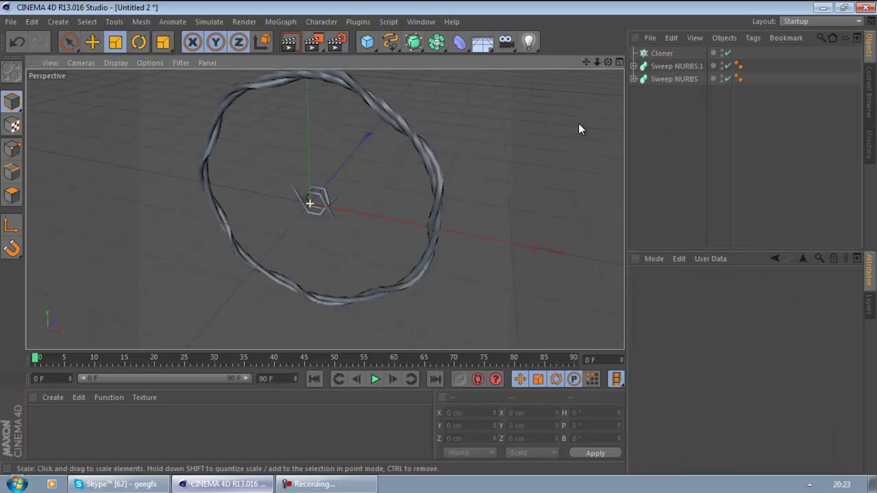
{"action": "left_click_drag", "start_coordinate": [578, 123], "coordinate": [555, 100], "text": "alt"}
- Try nesting Sweep NURBS.1 inside the Cloner, and undo the nesting
{"action": "left_click_drag", "start_coordinate": [665, 67], "coordinate": [657, 53]}
{"action": "left_click", "coordinate": [658, 138]}
{"action": "left_click", "coordinate": [659, 54]}
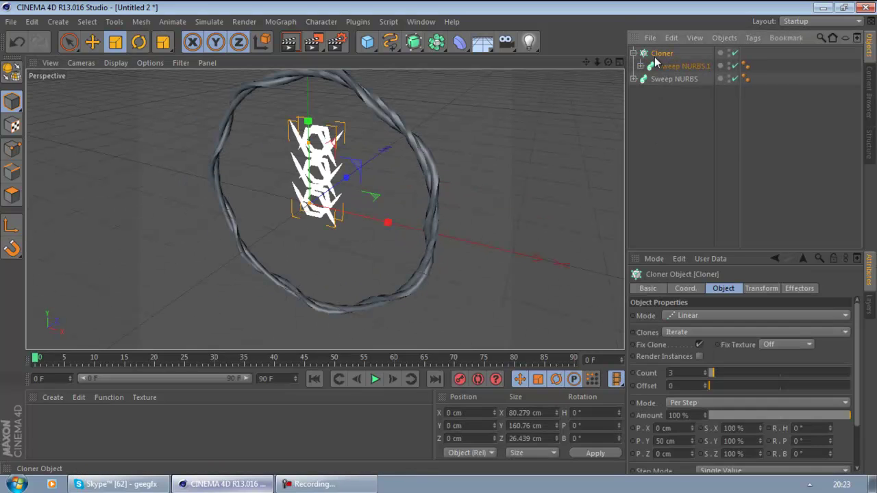
{"action": "left_click", "coordinate": [641, 66]}
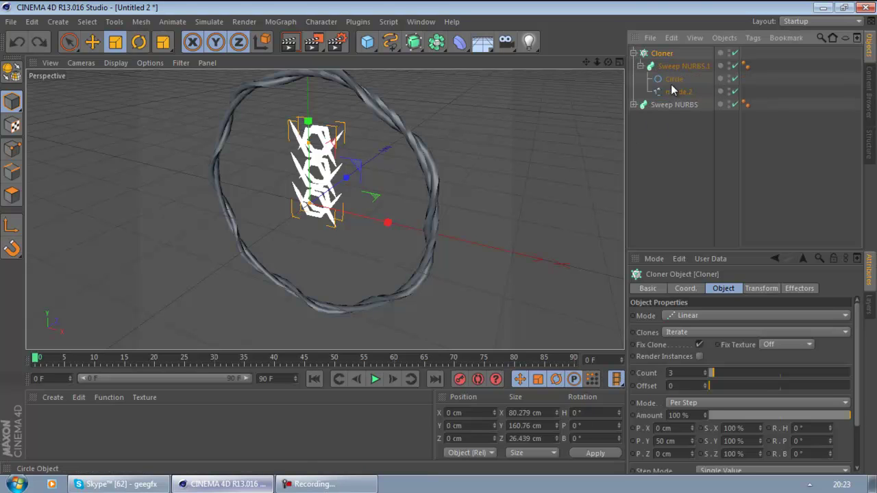
{"action": "key", "text": "ctrl+z"}
{"action": "key", "text": "ctrl+z"}
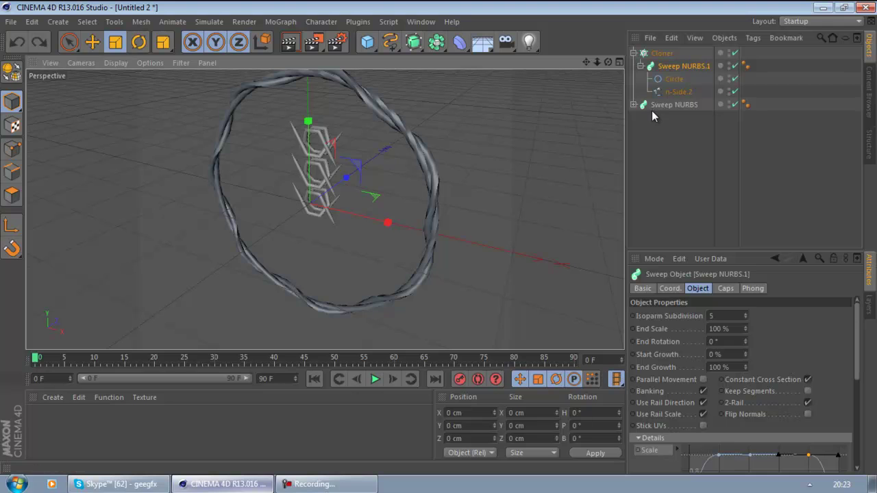
{"action": "key", "text": "ctrl+z"}
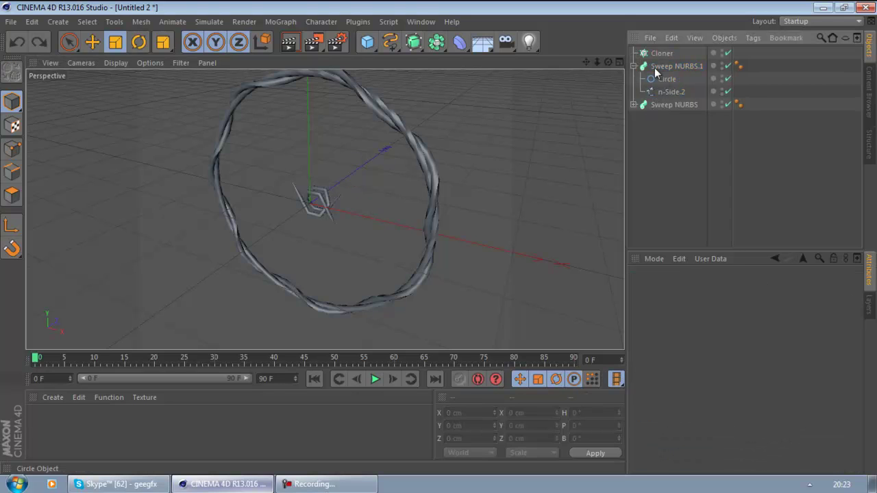
- Nest Sweep NURBS.1 inside the Cloner and select the Cloner
{"action": "left_click", "coordinate": [641, 55]}
{"action": "left_click", "coordinate": [658, 121]}
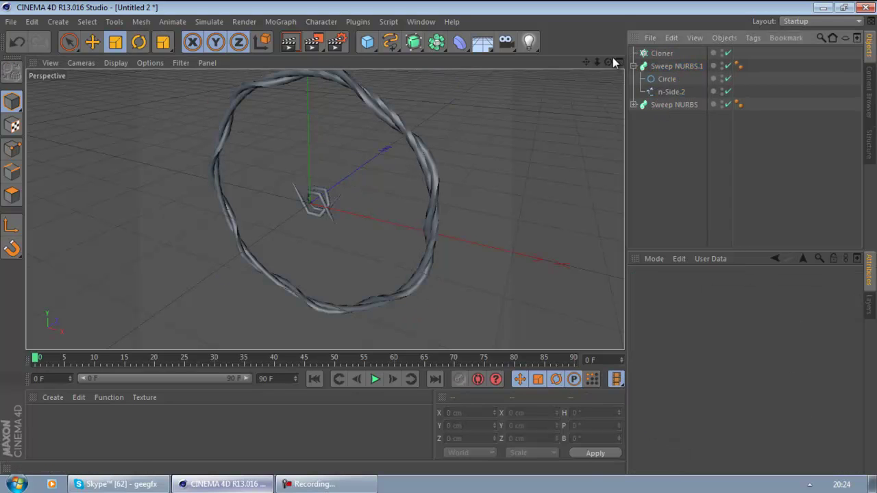
{"action": "scroll", "coordinate": [443, 238], "scroll_direction": "up", "scroll_amount": 5}
{"action": "scroll", "coordinate": [439, 238], "scroll_direction": "down", "scroll_amount": 3}
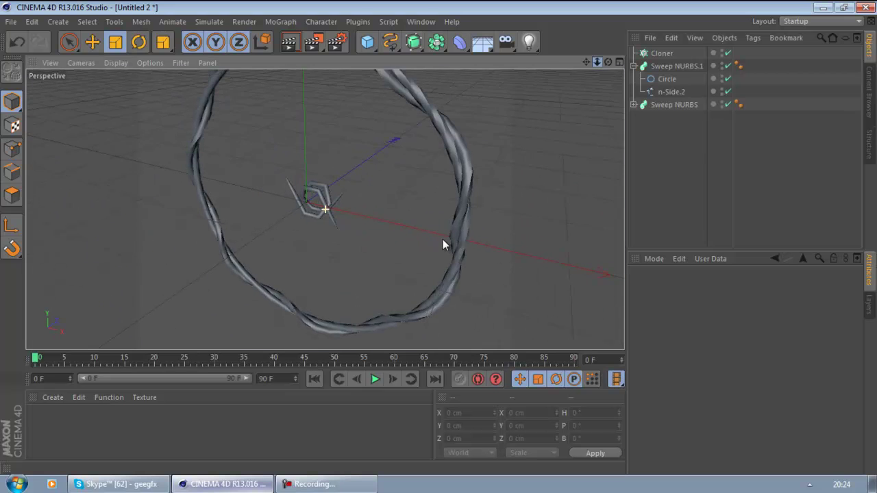
{"action": "left_click", "coordinate": [662, 54]}
{"action": "left_click_drag", "start_coordinate": [654, 104], "coordinate": [656, 55]}
{"action": "key", "text": "ctrl+z"}
{"action": "left_click", "coordinate": [662, 53]}
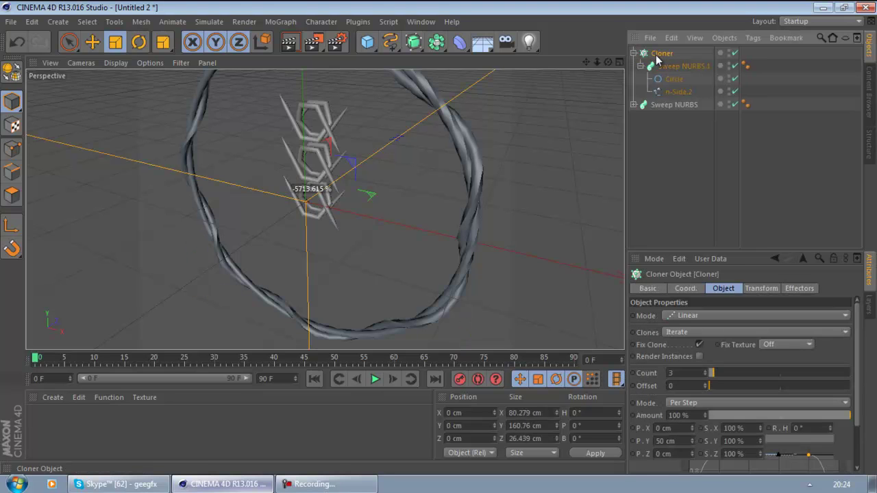
- Set the Cloner's mode to Object and assign the Circle of the large ring's Sweep NURBS as its object
{"action": "left_click", "coordinate": [682, 316]}
{"action": "left_click", "coordinate": [688, 331]}
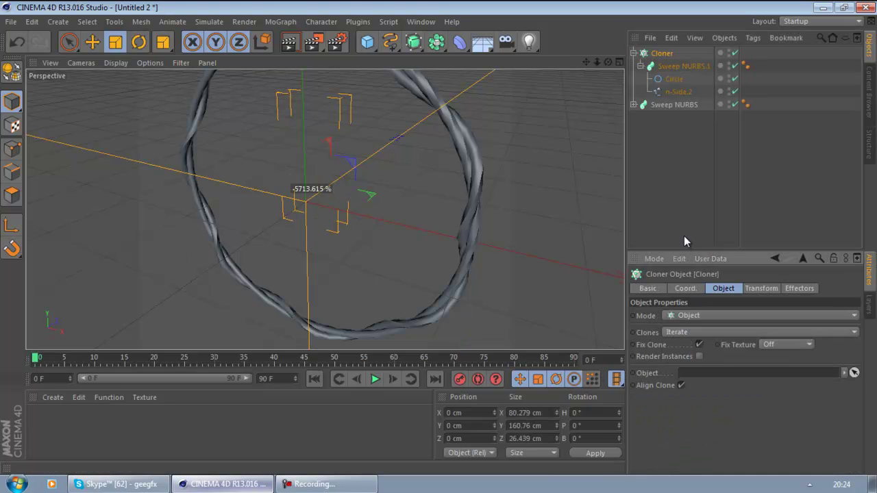
{"action": "left_click", "coordinate": [635, 104]}
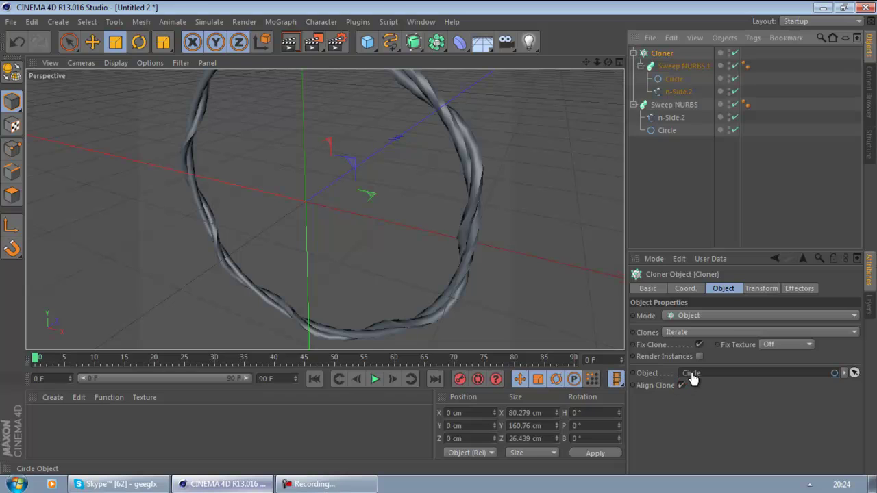
{"action": "left_click", "coordinate": [674, 195]}
{"action": "key", "text": "super"}
{"action": "key", "text": "super"}
{"action": "left_click_drag", "start_coordinate": [616, 187], "coordinate": [601, 157], "text": "alt"}
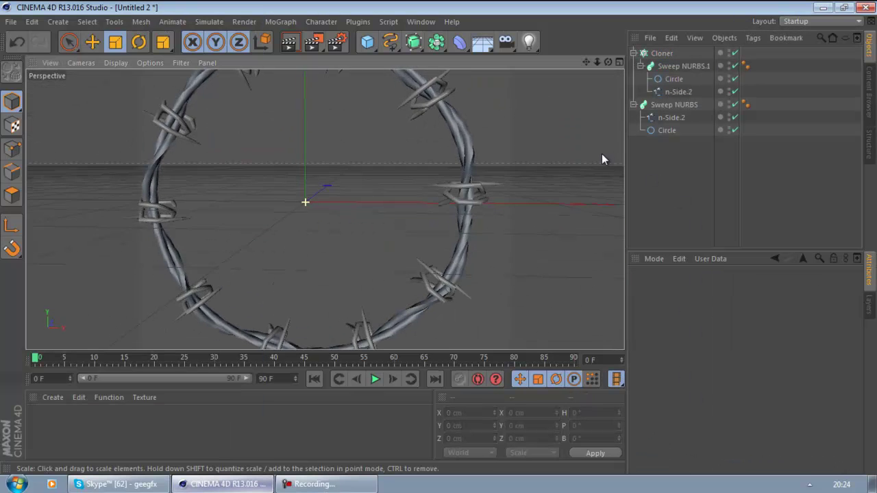
- Scale down the Cloner so the hexagon loops fit tightly around the twisted ring, and deselect it
{"action": "left_click", "coordinate": [675, 66]}
{"action": "left_click", "coordinate": [662, 53]}
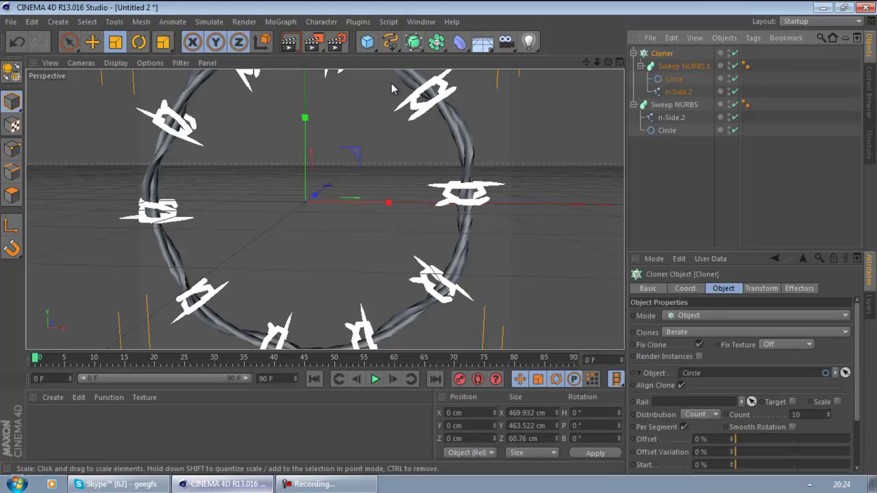
{"action": "left_click_drag", "start_coordinate": [373, 167], "coordinate": [317, 176]}
{"action": "left_click", "coordinate": [644, 194]}
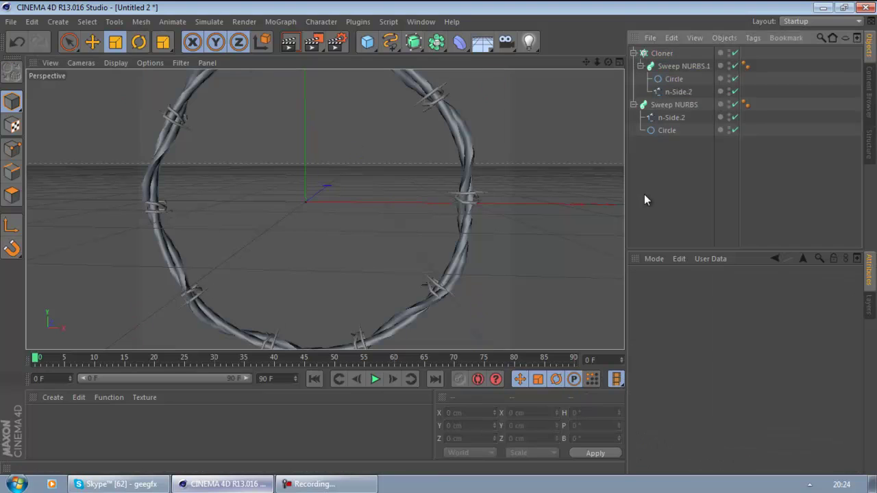
- Adjust the barbs' thickness and size by scaling the Circle profile and the n-Side.2 path of Sweep NURBS.1
{"action": "left_click", "coordinate": [682, 67]}
{"action": "left_click", "coordinate": [673, 79]}
{"action": "left_click_drag", "start_coordinate": [422, 230], "coordinate": [459, 240]}
{"action": "left_click_drag", "start_coordinate": [568, 154], "coordinate": [415, 191]}
{"action": "left_click", "coordinate": [678, 91]}
{"action": "left_click_drag", "start_coordinate": [428, 239], "coordinate": [440, 238]}
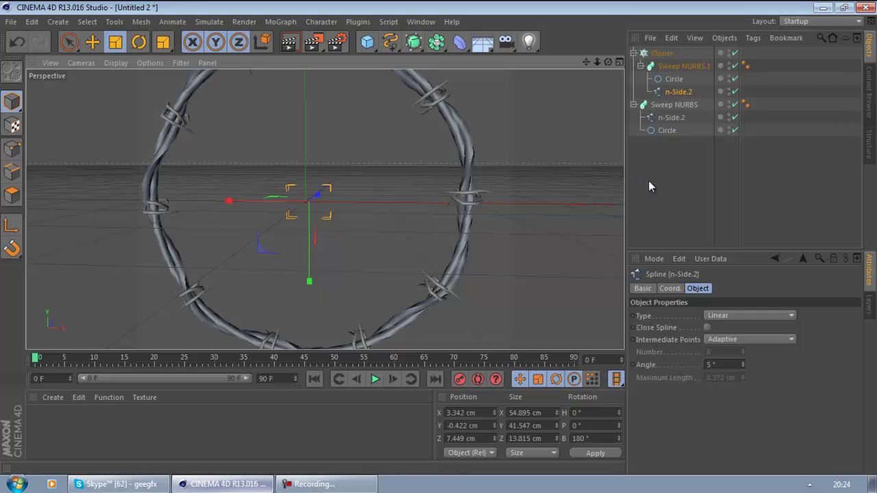
{"action": "left_click", "coordinate": [648, 180]}
{"action": "left_click_drag", "start_coordinate": [597, 62], "coordinate": [435, 245]}
{"action": "right_click_drag", "start_coordinate": [435, 239], "coordinate": [439, 238], "text": "alt"}
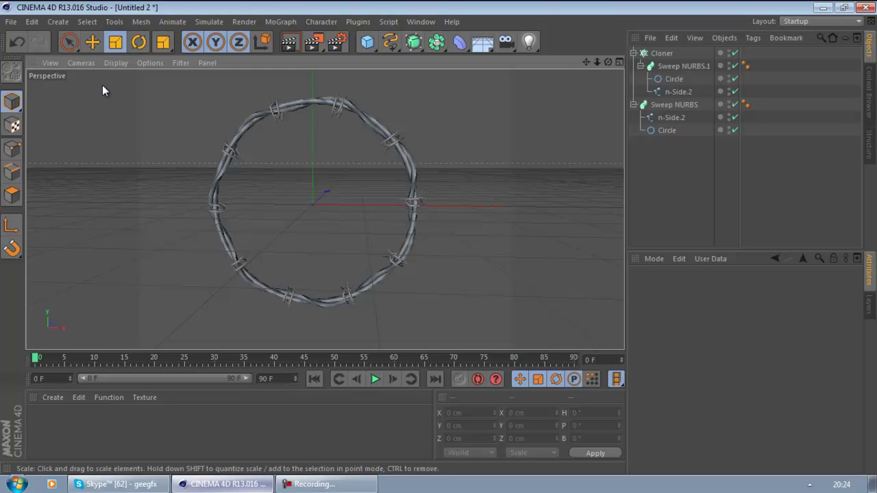
- Open the project text setup.c4d again as a separate untitled project instead of under the same name
{"action": "left_click", "coordinate": [17, 22]}
{"action": "left_click", "coordinate": [32, 55]}
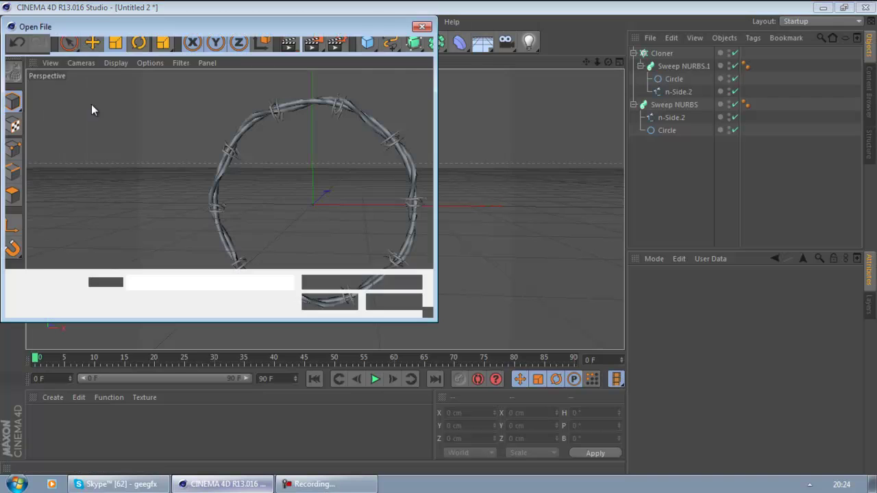
{"action": "left_click_drag", "start_coordinate": [229, 89], "coordinate": [232, 123]}
{"action": "left_click", "coordinate": [134, 179]}
{"action": "scroll", "coordinate": [233, 126], "scroll_direction": "down", "scroll_amount": 10}
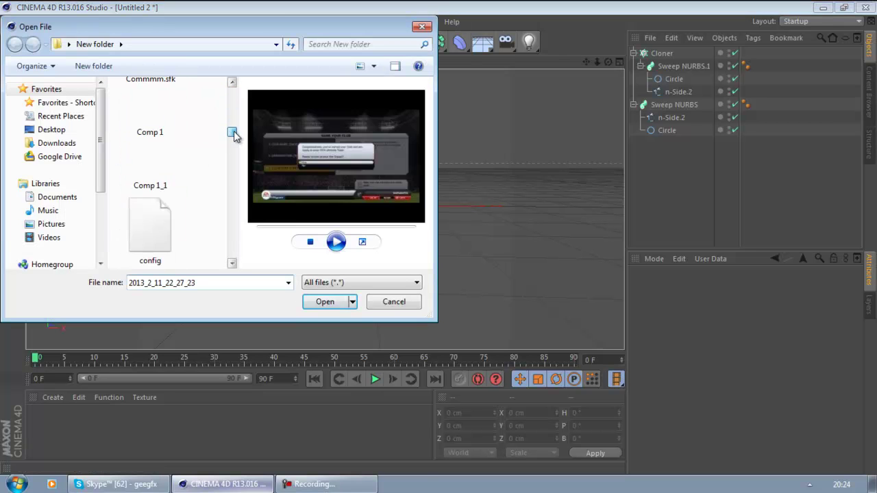
{"action": "double_click", "coordinate": [221, 281]}
{"action": "type", "text": "tex"}
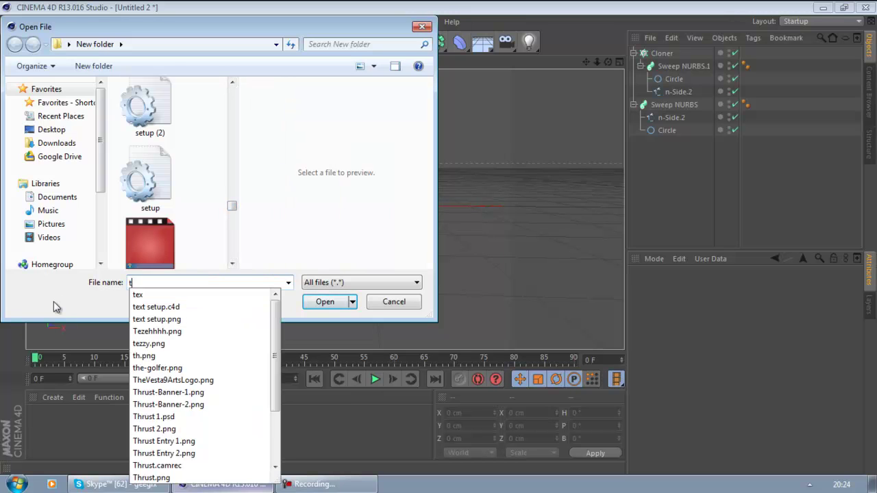
{"action": "left_click", "coordinate": [181, 308]}
{"action": "left_click", "coordinate": [333, 302]}
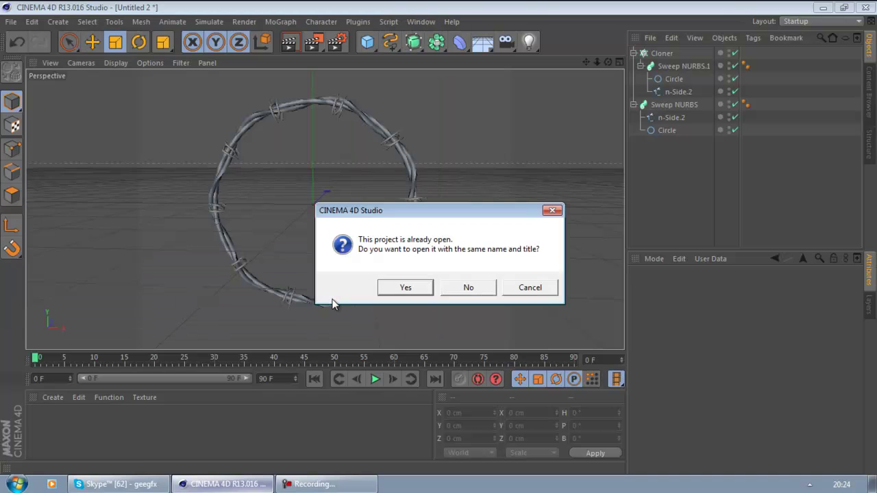
{"action": "left_click", "coordinate": [468, 288]}
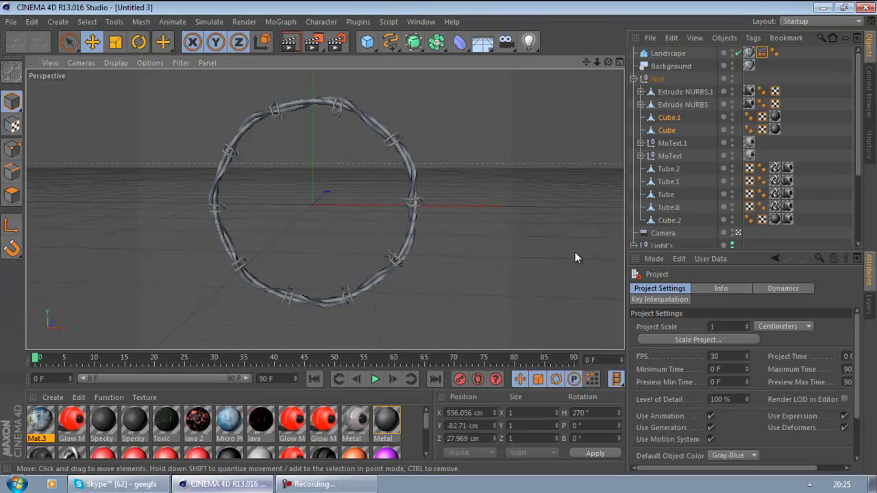
- Delete the Landscape, the Background and the Null group with all its objects, keeping the camera and lights
{"action": "left_click", "coordinate": [659, 55]}
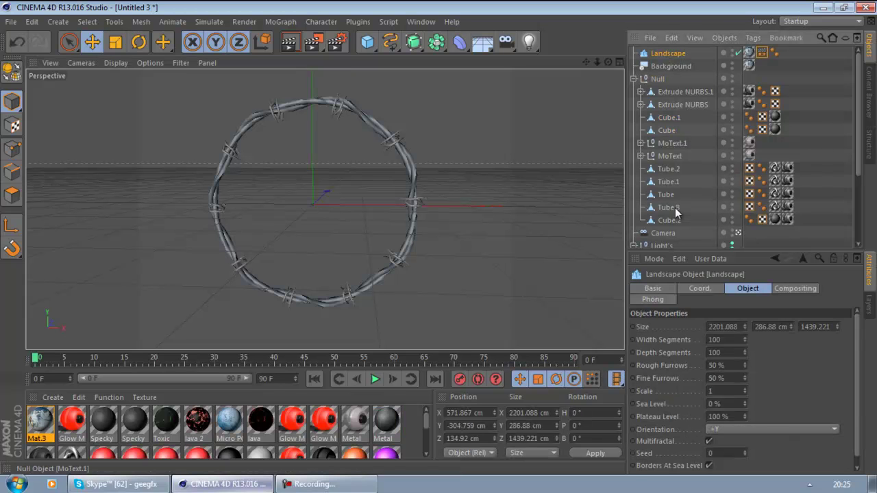
{"action": "left_click", "coordinate": [659, 221]}
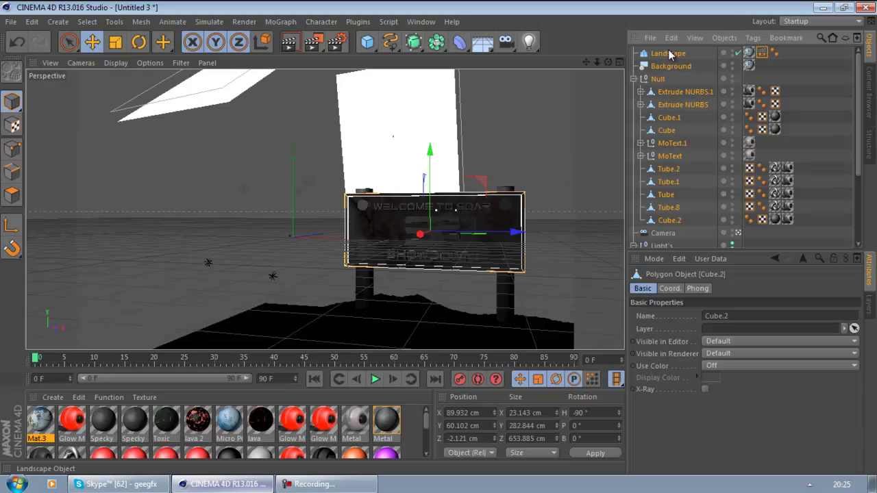
{"action": "left_click", "coordinate": [669, 50], "text": "shift"}
{"action": "key", "text": "Delete"}
{"action": "left_click_drag", "start_coordinate": [607, 62], "coordinate": [440, 238]}
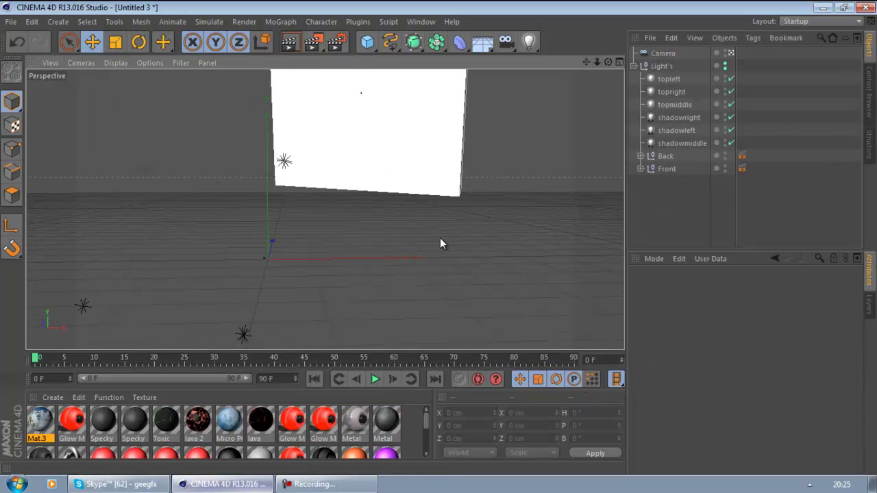
{"action": "key", "text": "ctrl+v"}
{"action": "key", "text": "ctrl+z"}
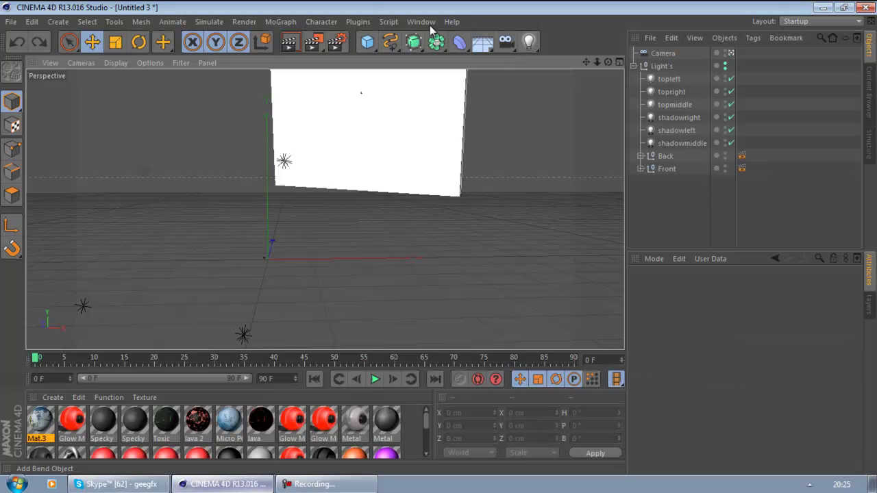
{"action": "left_click", "coordinate": [420, 22]}
{"action": "left_click", "coordinate": [497, 281]}
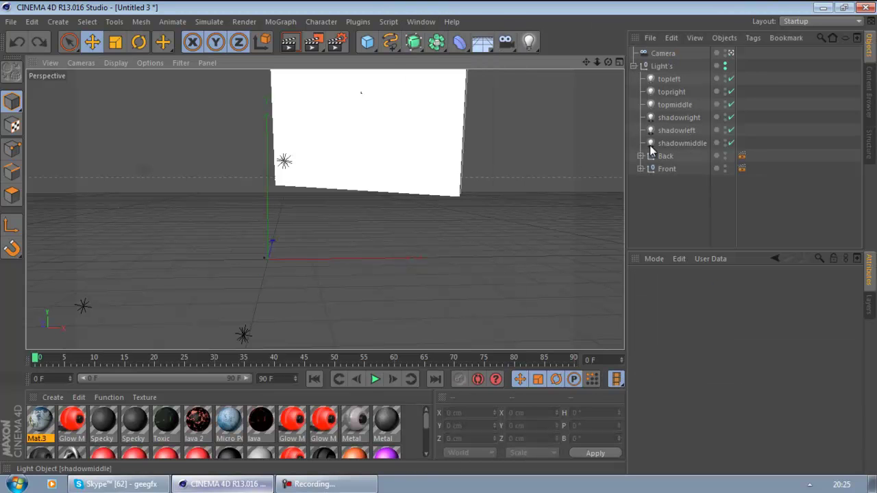
- Copy the Cloner and Sweep NURBS hierarchies from the Untitled 2 project and paste them into Untitled 3
{"action": "left_click", "coordinate": [421, 22]}
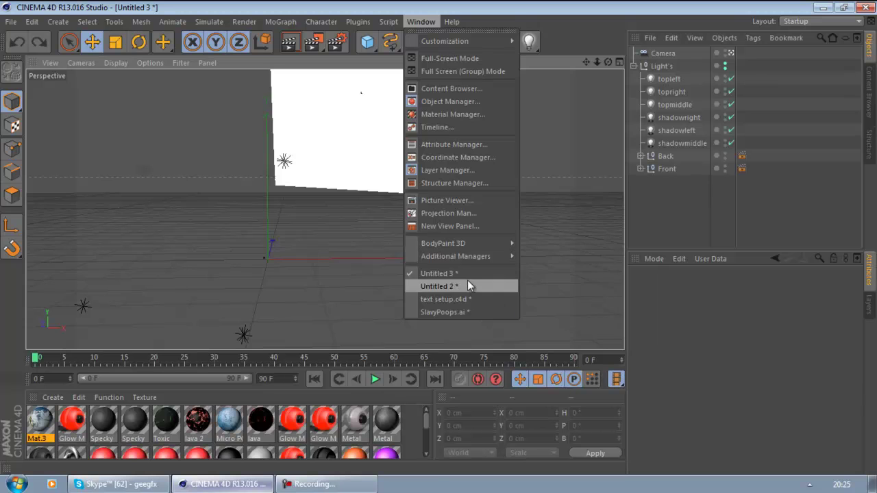
{"action": "left_click", "coordinate": [468, 280]}
{"action": "left_click_drag", "start_coordinate": [658, 185], "coordinate": [616, 28]}
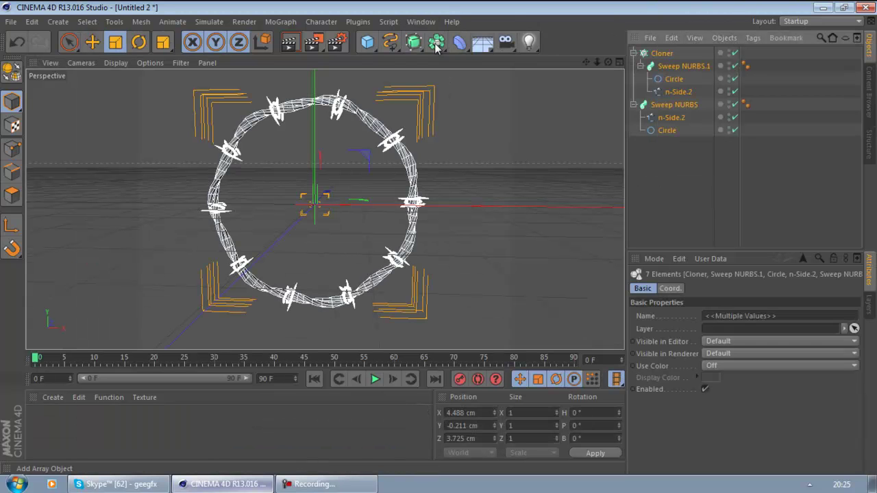
{"action": "left_click", "coordinate": [420, 21]}
{"action": "left_click", "coordinate": [480, 270]}
{"action": "key", "text": "ctrl+v"}
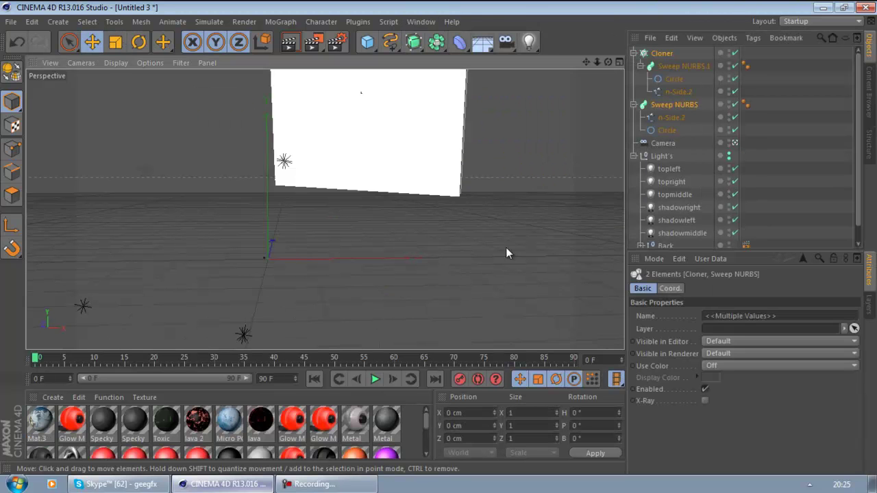
- Move the Cloner and Sweep NURBS together so the barbed ring stands in front of the large white light panel
{"action": "left_click_drag", "start_coordinate": [348, 259], "coordinate": [328, 210]}
{"action": "left_click", "coordinate": [332, 228]}
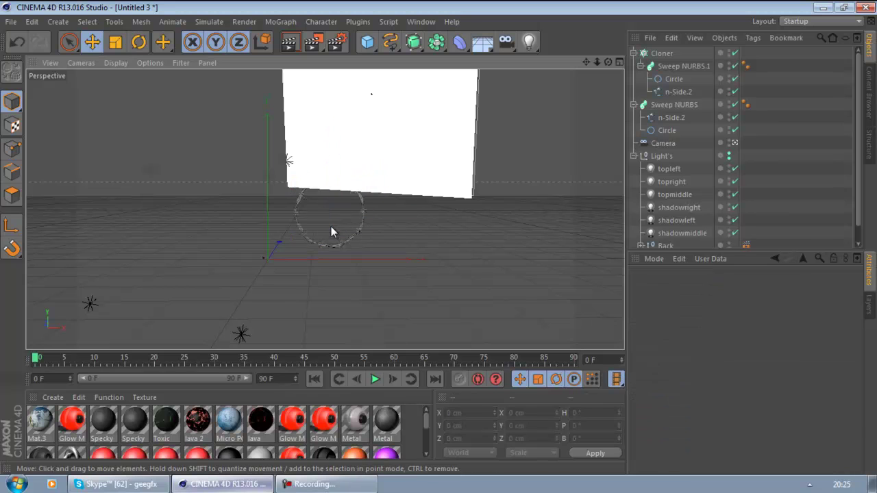
{"action": "key", "text": "ctrl+z"}
{"action": "key", "text": "ctrl+z"}
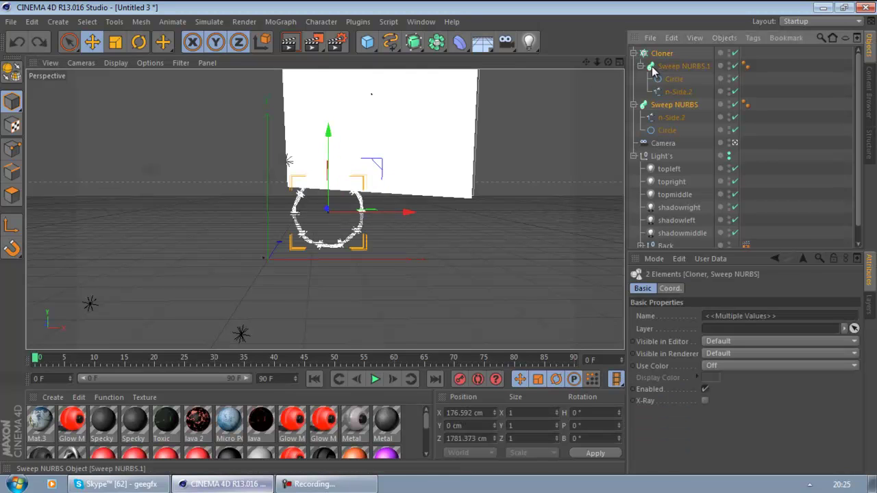
{"action": "left_click_drag", "start_coordinate": [323, 209], "coordinate": [515, 299]}
{"action": "left_click", "coordinate": [515, 310]}
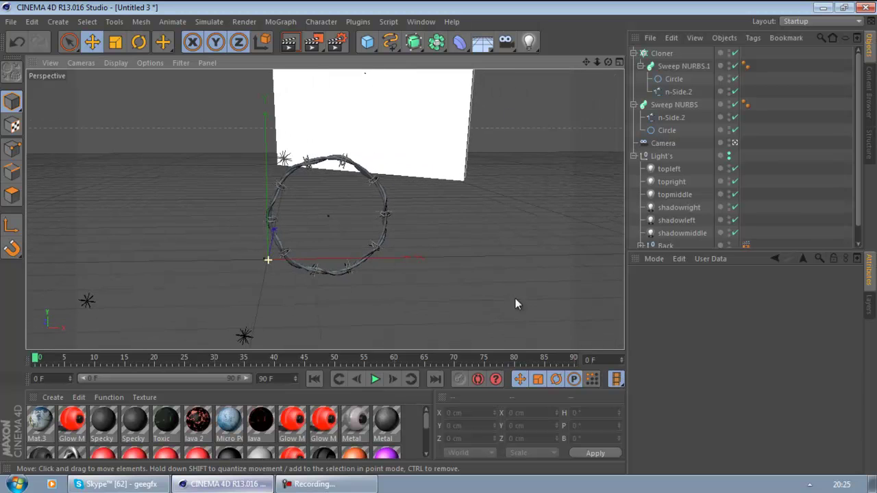
- Draw an open wavy B-Spline across the barbed ring in the Front view, ending at about X 427 cm, Y 78 cm
{"action": "left_click_drag", "start_coordinate": [467, 111], "coordinate": [463, 98], "text": "alt"}
{"action": "left_click_drag", "start_coordinate": [597, 62], "coordinate": [594, 43]}
{"action": "left_click_drag", "start_coordinate": [390, 43], "coordinate": [549, 59]}
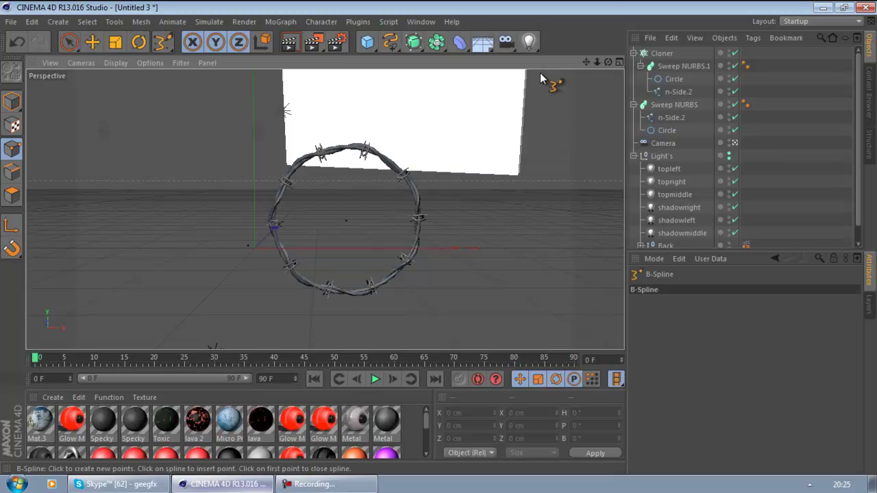
{"action": "left_click", "coordinate": [621, 62]}
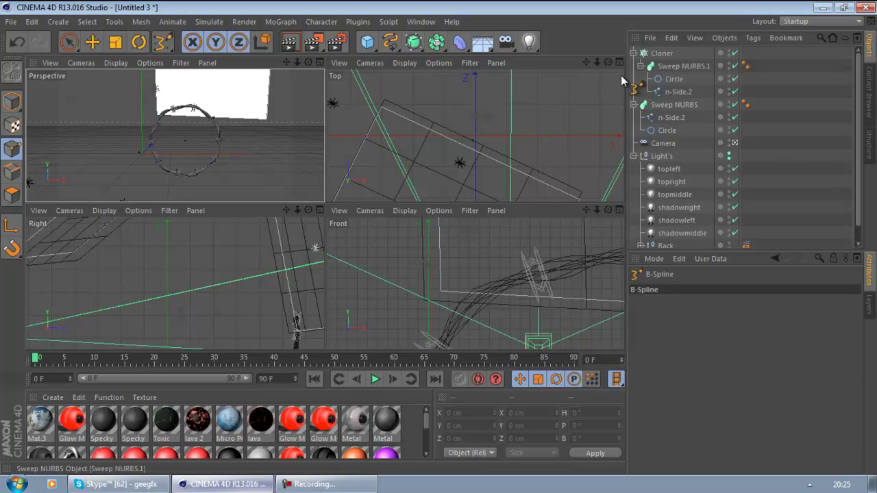
{"action": "left_click", "coordinate": [618, 210]}
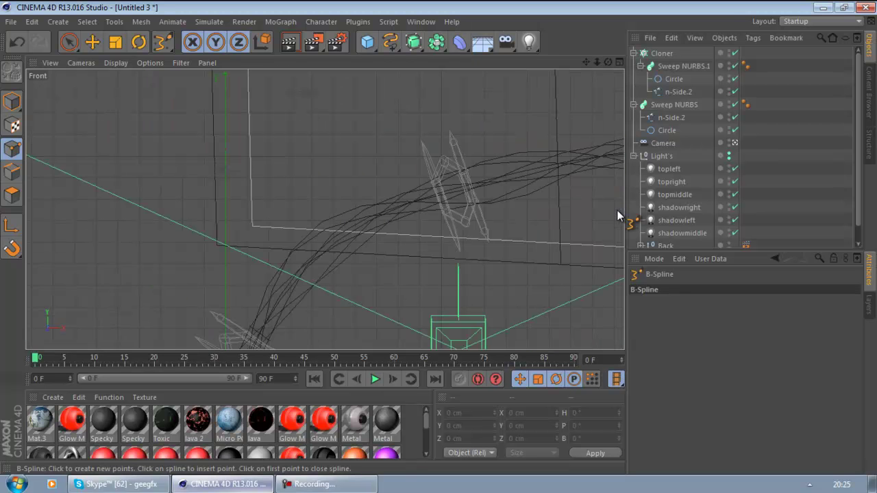
{"action": "mouse_move", "coordinate": [597, 63]}
{"action": "left_mouse_down"}
{"action": "mouse_move", "coordinate": [436, 238]}
{"action": "mouse_move", "coordinate": [583, 71]}
{"action": "left_mouse_up"}
{"action": "left_click", "coordinate": [172, 204]}
{"action": "left_click", "coordinate": [247, 267]}
{"action": "left_click", "coordinate": [236, 272]}
{"action": "left_click", "coordinate": [323, 204]}
{"action": "left_click", "coordinate": [301, 167]}
{"action": "left_click", "coordinate": [383, 233]}
{"action": "left_click_drag", "start_coordinate": [383, 238], "coordinate": [425, 182]}
{"action": "left_click_drag", "start_coordinate": [448, 191], "coordinate": [417, 187]}
{"action": "left_click", "coordinate": [446, 230]}
{"action": "left_click_drag", "start_coordinate": [446, 235], "coordinate": [447, 245]}
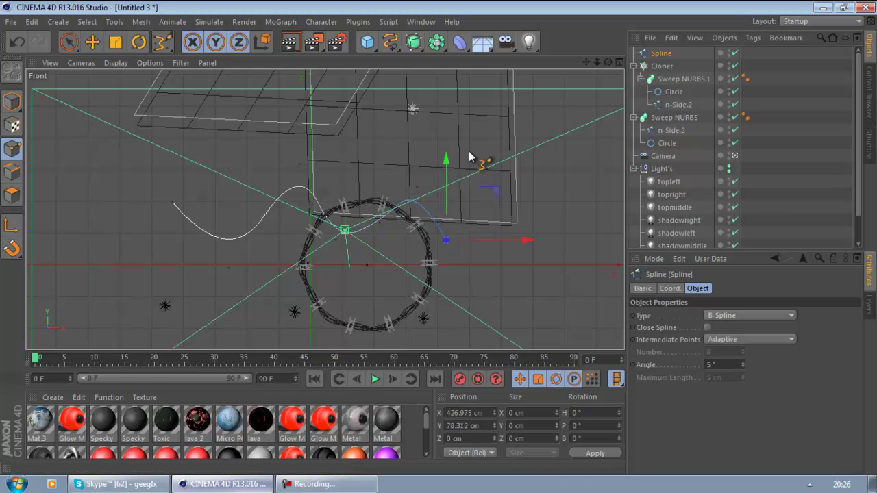
- Replace the Circle path in the large ring's Sweep NURBS with the drawn wavy Spline, deleting the Circle
{"action": "left_click", "coordinate": [618, 63]}
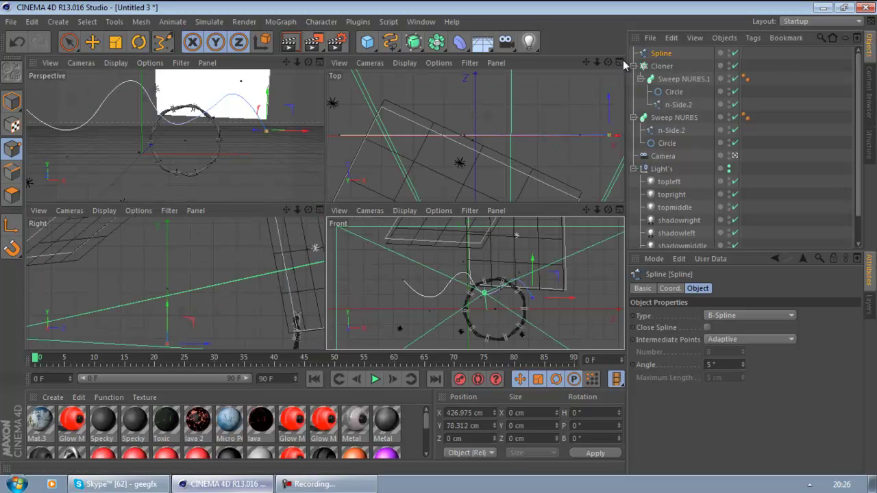
{"action": "left_click", "coordinate": [320, 62]}
{"action": "left_click_drag", "start_coordinate": [505, 147], "coordinate": [346, 194], "text": "alt"}
{"action": "left_click", "coordinate": [91, 43]}
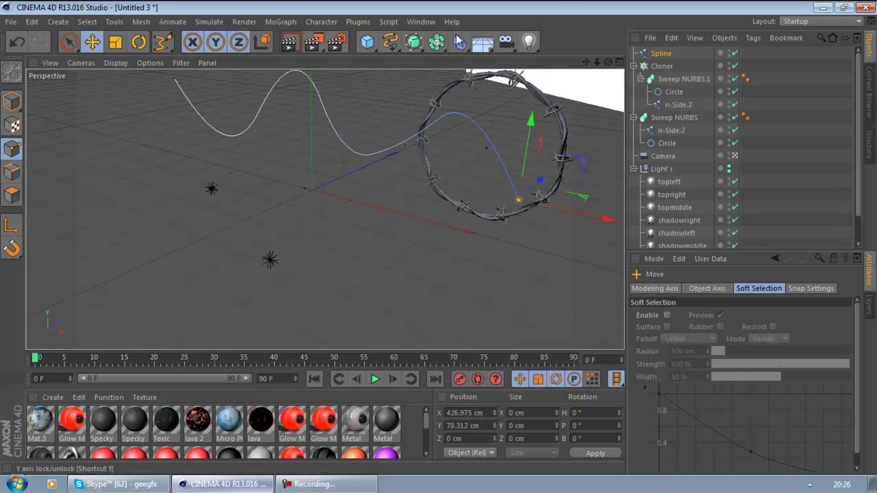
{"action": "left_click", "coordinate": [665, 142]}
{"action": "left_click", "coordinate": [671, 135]}
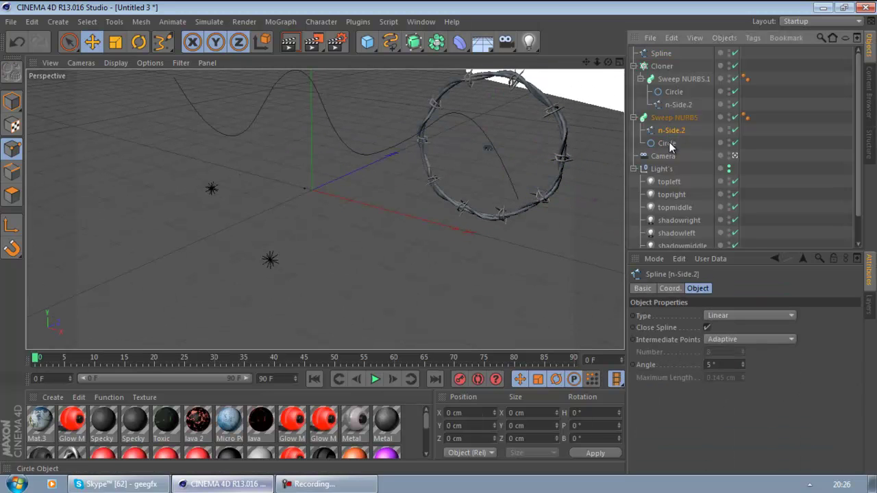
{"action": "left_click", "coordinate": [669, 142]}
{"action": "key", "text": "Delete"}
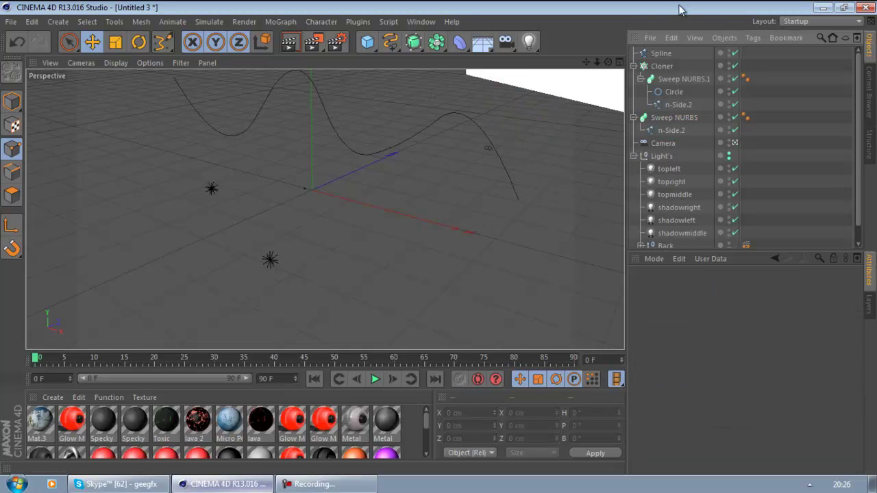
{"action": "left_click_drag", "start_coordinate": [666, 137], "coordinate": [668, 137]}
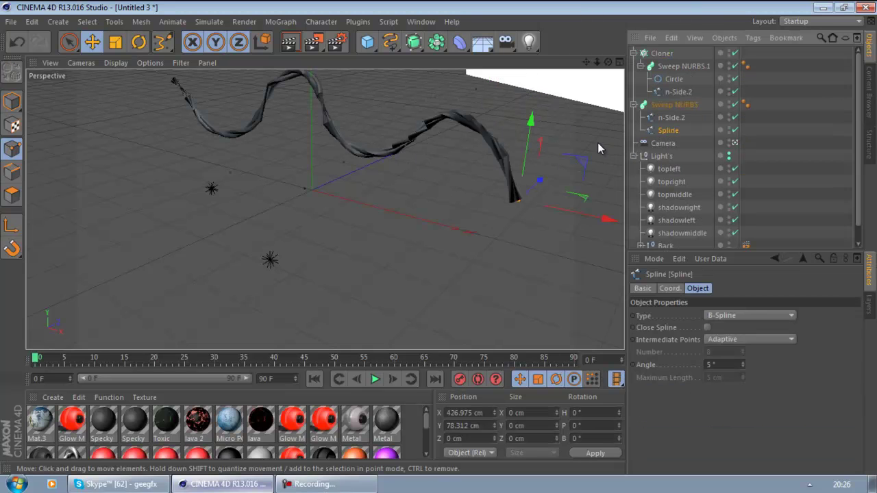
- Set the wavy Sweep NURBS's end rotation to 4000°
{"action": "left_click", "coordinate": [670, 119]}
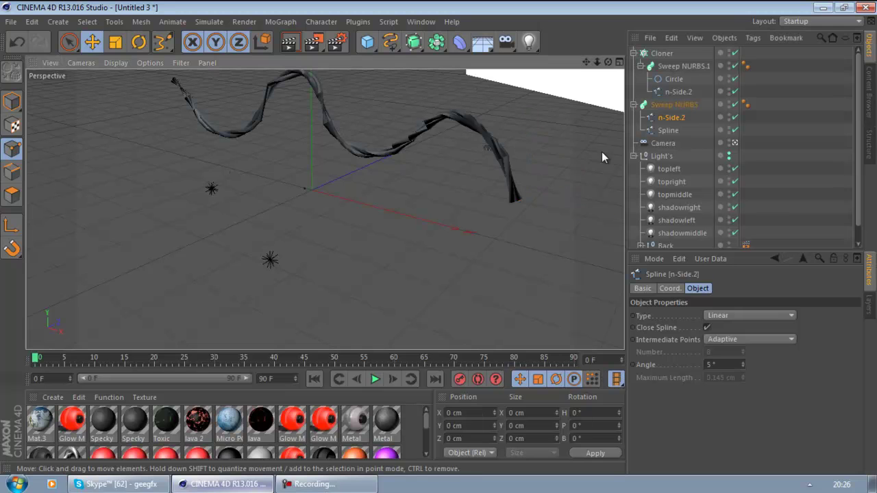
{"action": "left_click", "coordinate": [774, 150]}
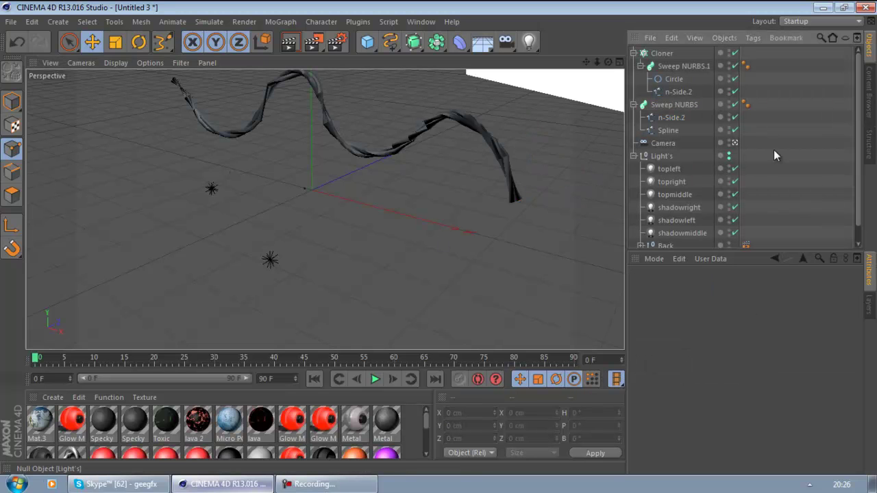
{"action": "left_click_drag", "start_coordinate": [539, 192], "coordinate": [602, 176], "text": "alt"}
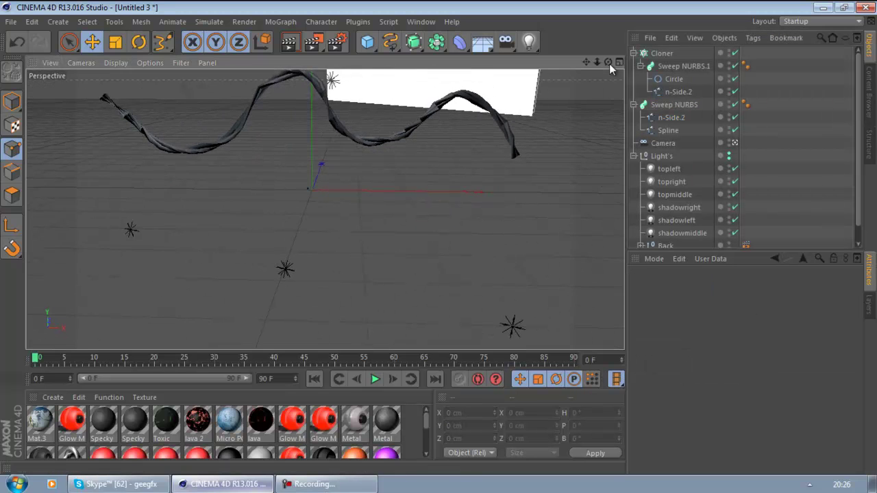
{"action": "left_click_drag", "start_coordinate": [597, 63], "coordinate": [439, 239]}
{"action": "scroll", "coordinate": [439, 238], "scroll_direction": "down", "scroll_amount": 5}
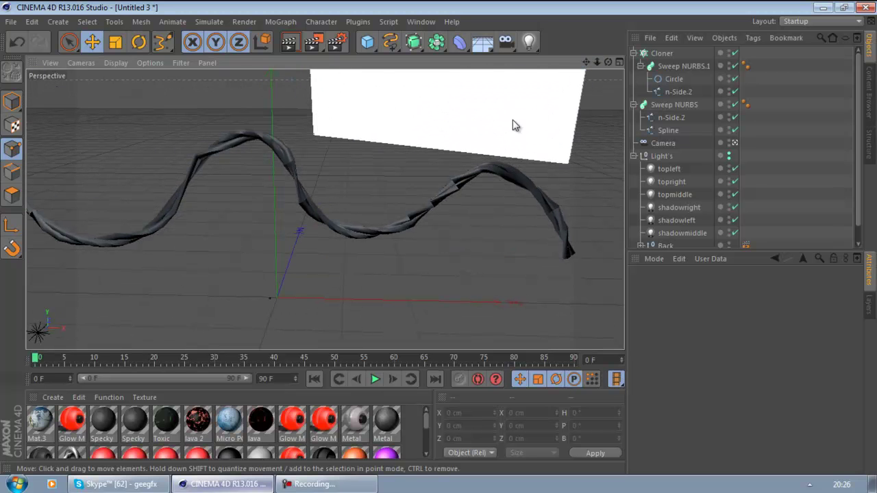
{"action": "left_click", "coordinate": [667, 117]}
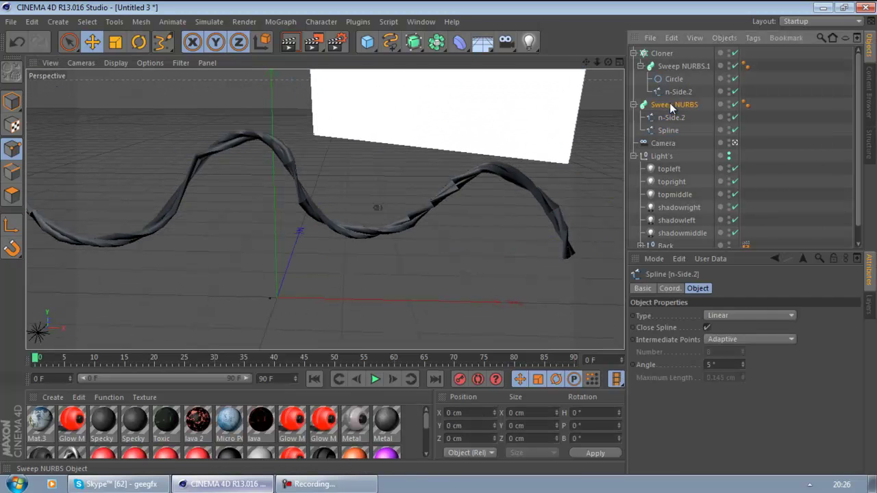
{"action": "left_click", "coordinate": [670, 105]}
{"action": "left_click", "coordinate": [735, 341]}
{"action": "key", "text": "Return"}
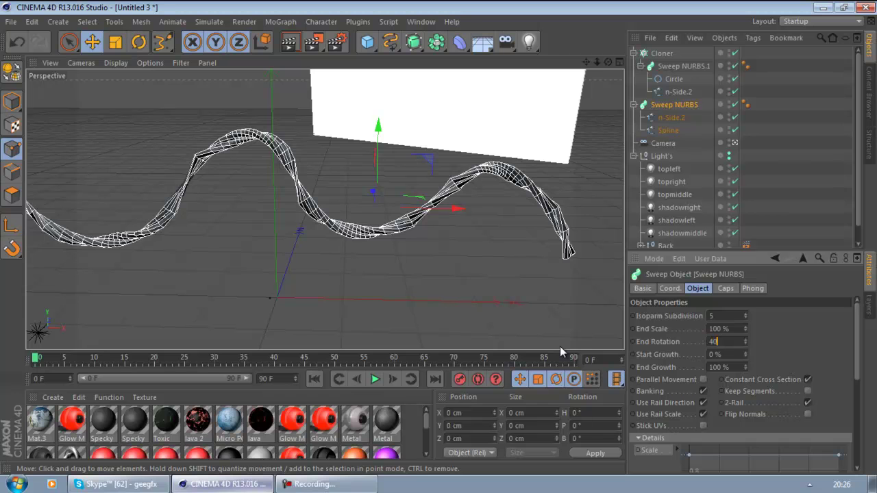
{"action": "key", "text": "Return"}
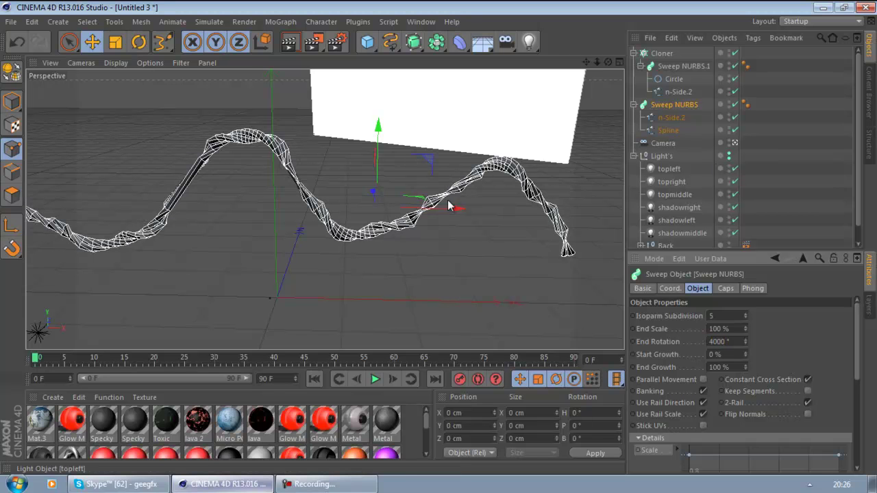
{"action": "left_click", "coordinate": [816, 133]}
{"action": "left_click", "coordinate": [654, 118]}
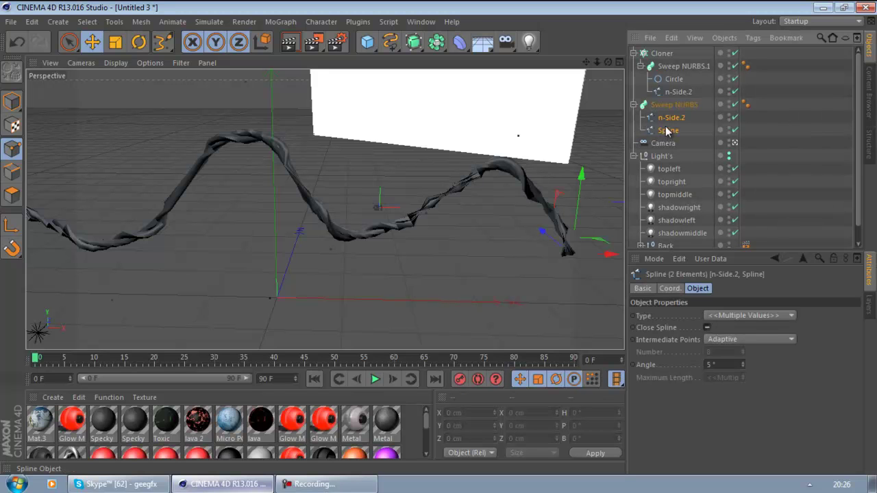
{"action": "left_click", "coordinate": [663, 105]}
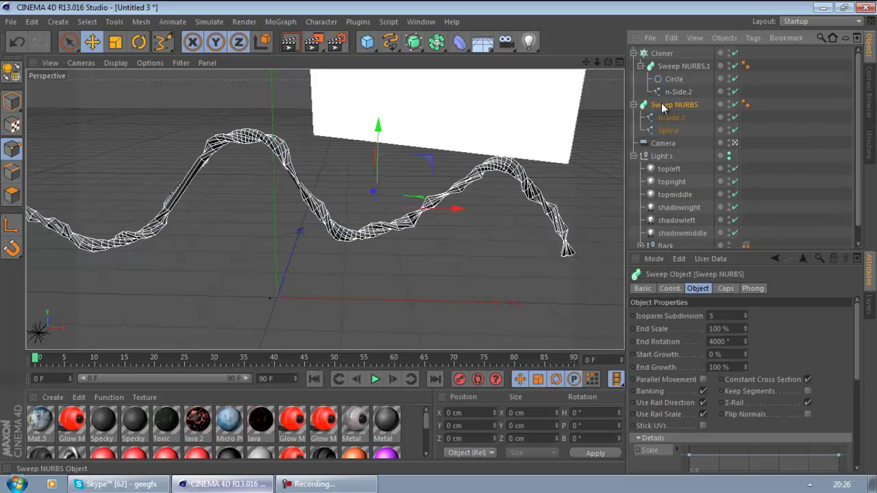
{"action": "key", "text": "Delete"}
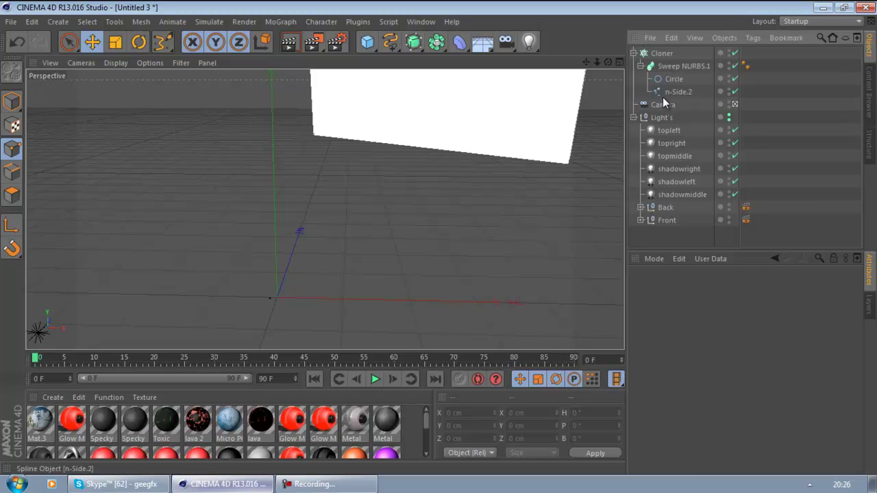
{"action": "key", "text": "ctrl+z"}
{"action": "key", "text": "ctrl+z"}
- Take the wavy Spline out of the Sweep NURBS and delete the sweep together with its n-Side profile
{"action": "left_click_drag", "start_coordinate": [673, 91], "coordinate": [673, 100]}
{"action": "left_click", "coordinate": [674, 116]}
{"action": "key", "text": "Delete"}
{"action": "left_click", "coordinate": [662, 105]}
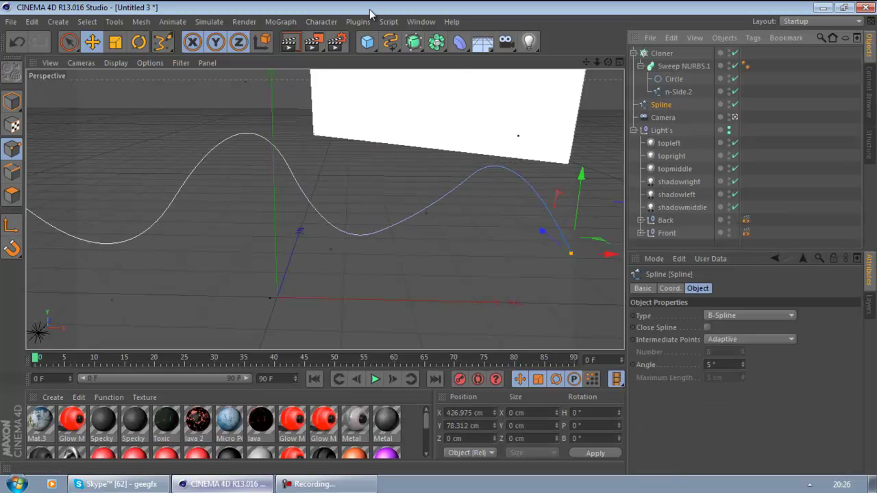
- Add a Reeper X plugin object and make the wavy Spline its child
{"action": "left_click", "coordinate": [358, 22]}
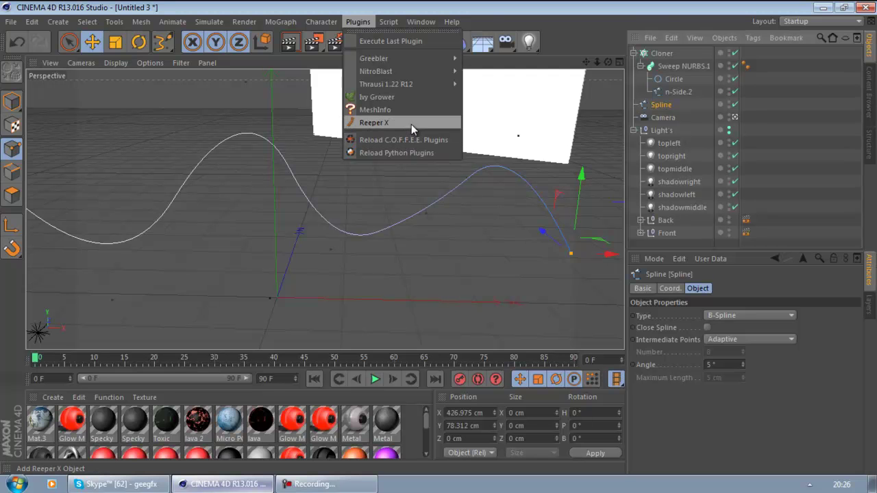
{"action": "left_click", "coordinate": [411, 124]}
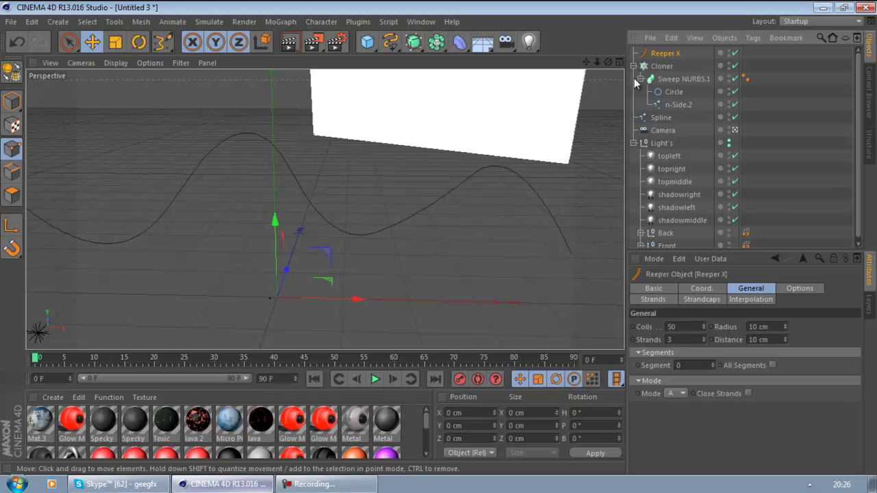
{"action": "left_click_drag", "start_coordinate": [656, 115], "coordinate": [663, 109]}
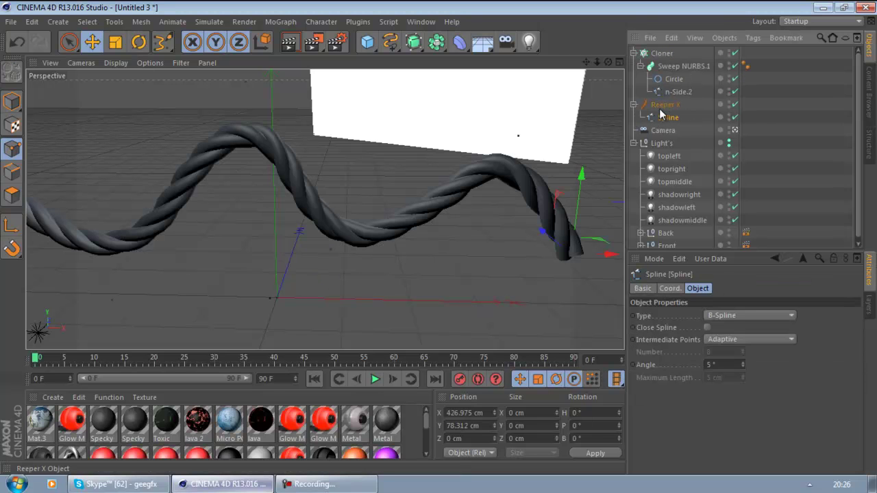
- Set the Reeper X rope to 2 strands with a radius of 2 cm and a distance of 2 cm
{"action": "left_click", "coordinate": [661, 107]}
{"action": "left_click", "coordinate": [759, 327]}
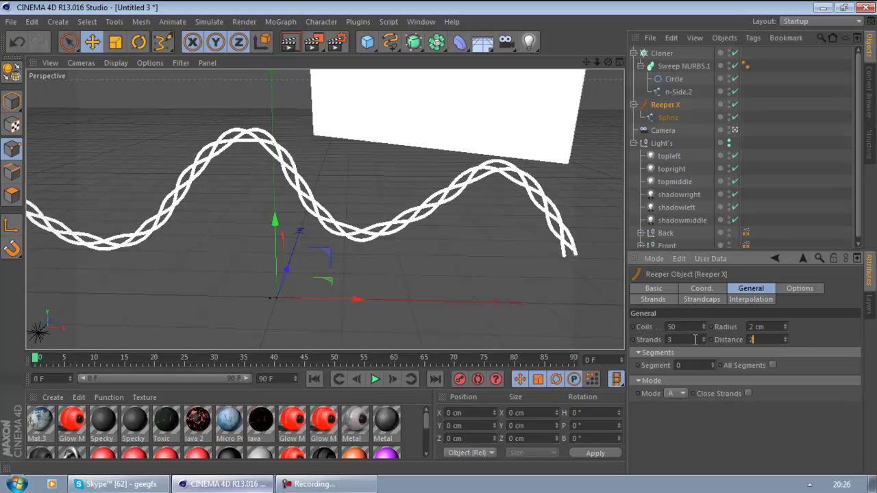
{"action": "type", "text": "2"}
{"action": "key", "text": "Return"}
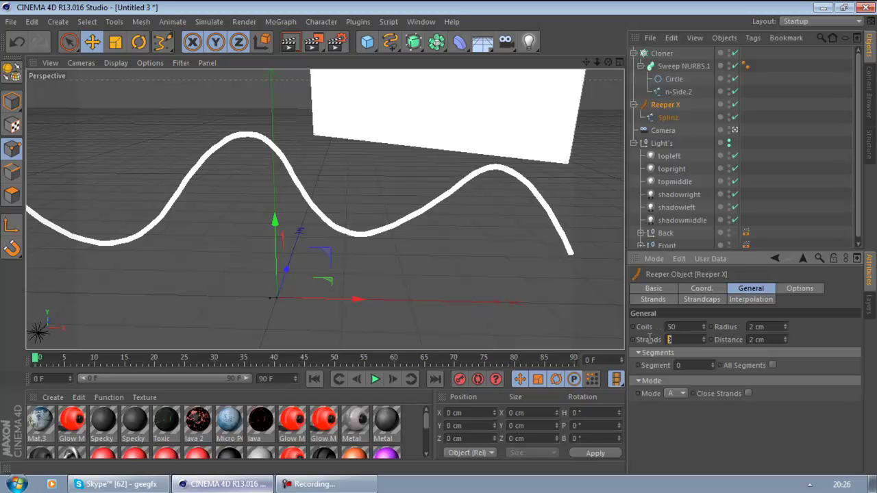
{"action": "left_click", "coordinate": [795, 221]}
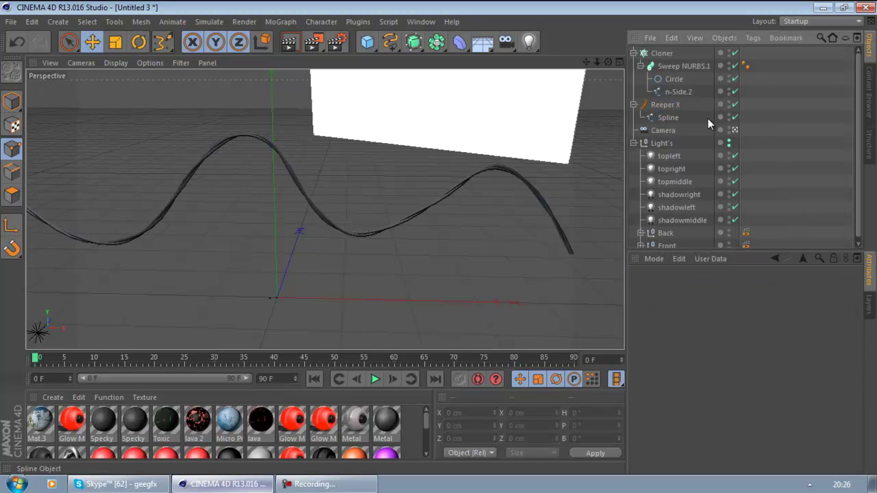
- Increase the Reeper X radius and distance to 4 cm each
{"action": "left_click", "coordinate": [666, 106]}
{"action": "left_click_drag", "start_coordinate": [547, 174], "coordinate": [679, 326], "text": "alt"}
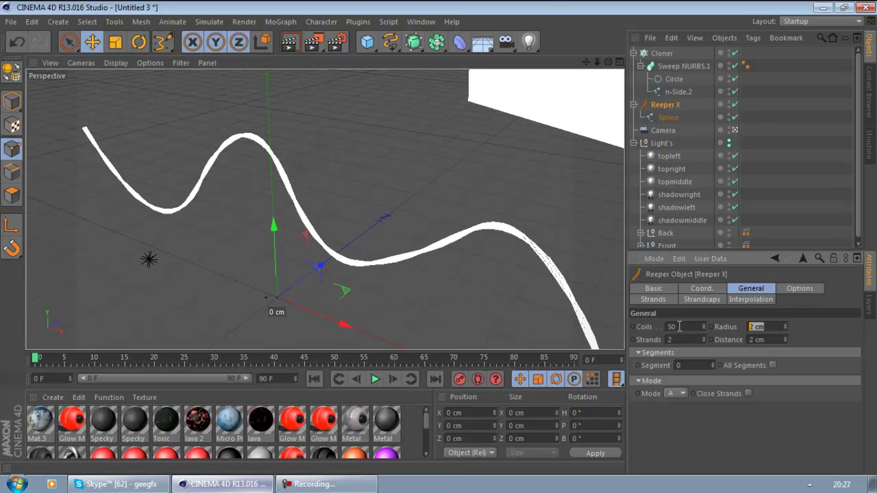
{"action": "type", "text": "4"}
{"action": "key", "text": "Return"}
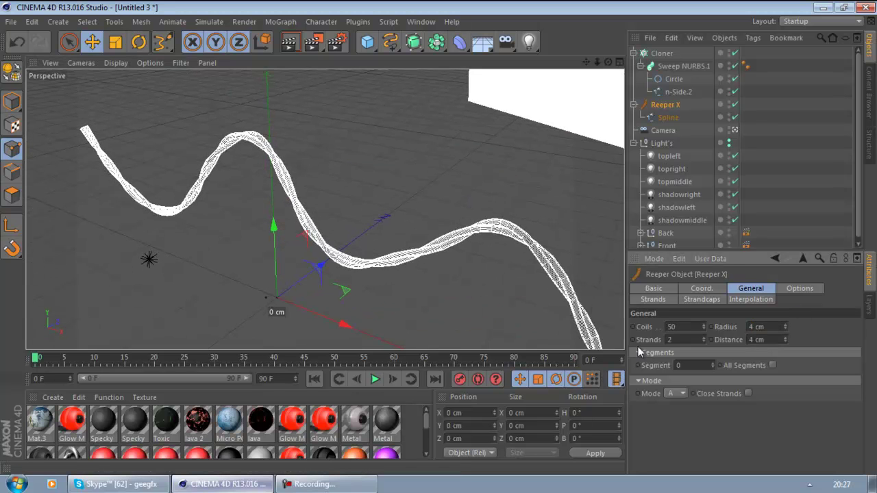
{"action": "left_click", "coordinate": [812, 192]}
{"action": "left_click_drag", "start_coordinate": [529, 214], "coordinate": [580, 186], "text": "alt"}
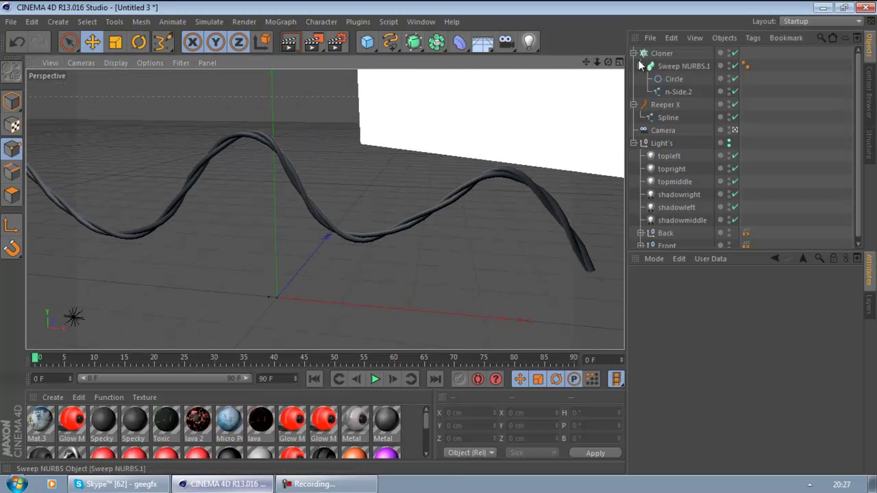
{"action": "left_click_drag", "start_coordinate": [585, 61], "coordinate": [586, 100]}
- Assign the wavy Spline inside Reeper X as the Cloner's object so the barbs follow the rope
{"action": "left_click", "coordinate": [655, 103]}
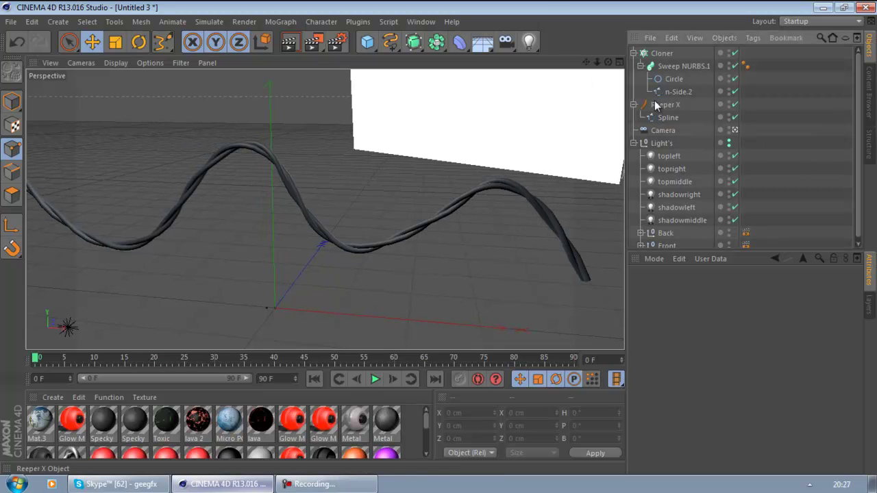
{"action": "left_click", "coordinate": [656, 105]}
{"action": "left_click", "coordinate": [634, 104]}
{"action": "left_click", "coordinate": [663, 66]}
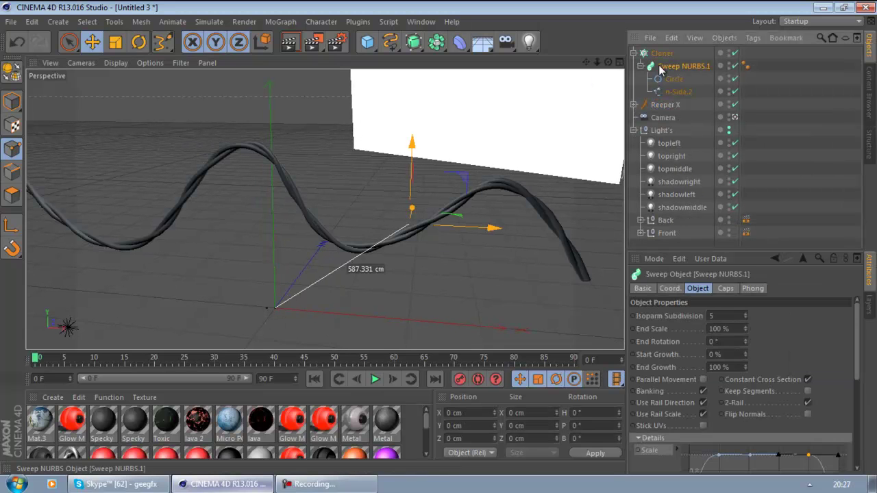
{"action": "left_click", "coordinate": [662, 53]}
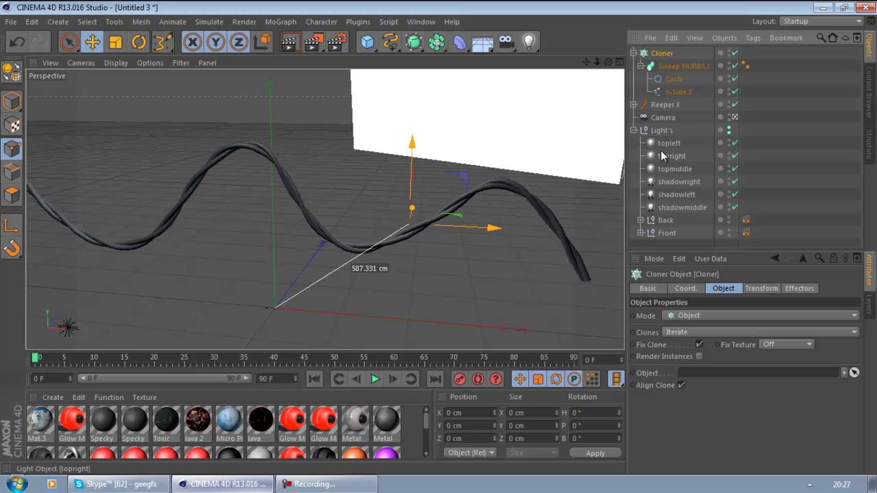
{"action": "left_click", "coordinate": [634, 104]}
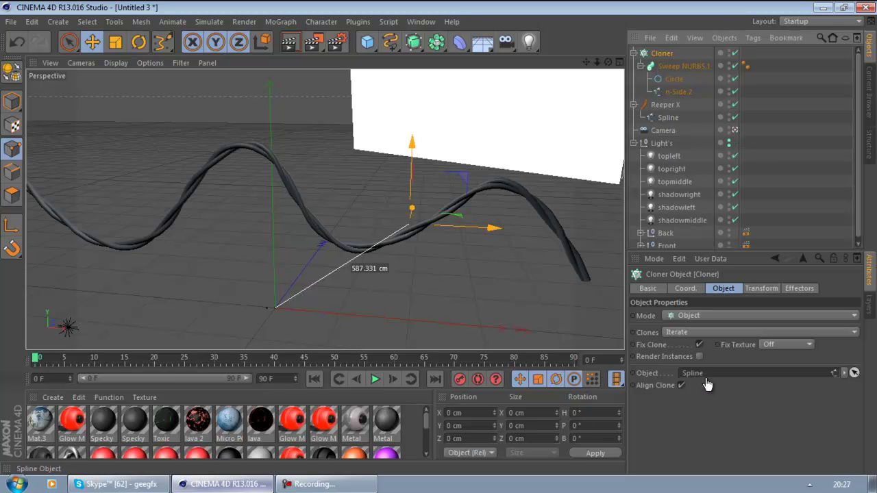
{"action": "left_click_drag", "start_coordinate": [708, 384], "coordinate": [703, 375]}
{"action": "left_click", "coordinate": [809, 169]}
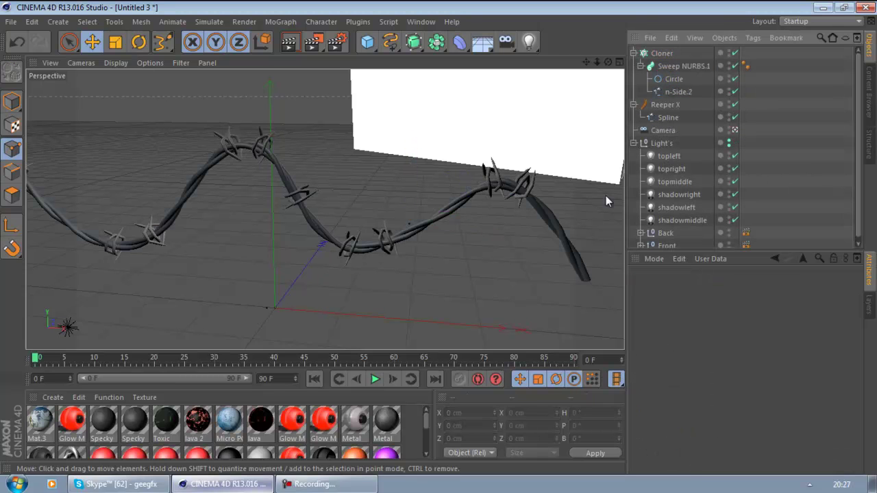
- Scale the Cloner down so the barbs along the rope become smaller
{"action": "left_click_drag", "start_coordinate": [611, 194], "coordinate": [582, 192], "text": "alt"}
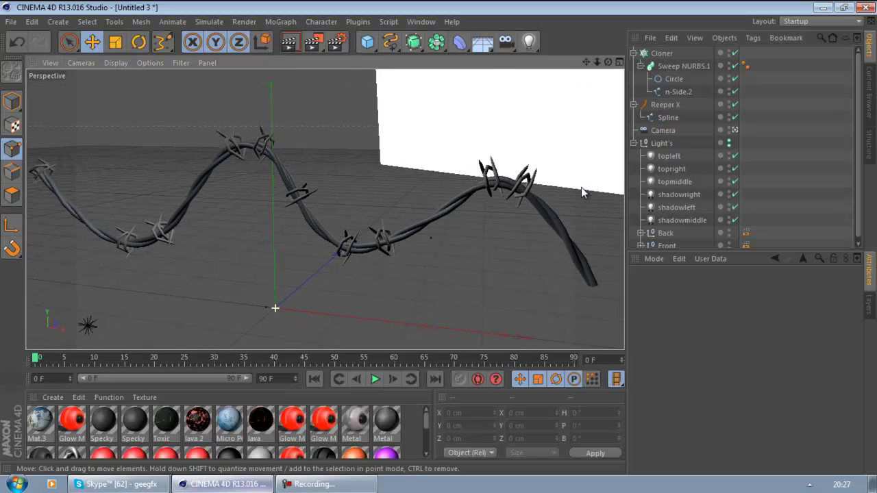
{"action": "left_click", "coordinate": [662, 67]}
{"action": "left_click", "coordinate": [662, 53]}
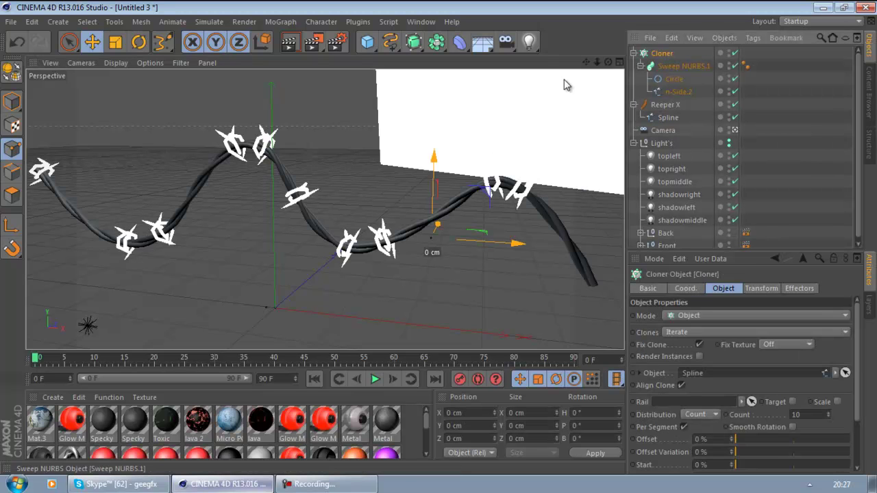
{"action": "left_click", "coordinate": [115, 42]}
{"action": "left_click_drag", "start_coordinate": [480, 278], "coordinate": [396, 299]}
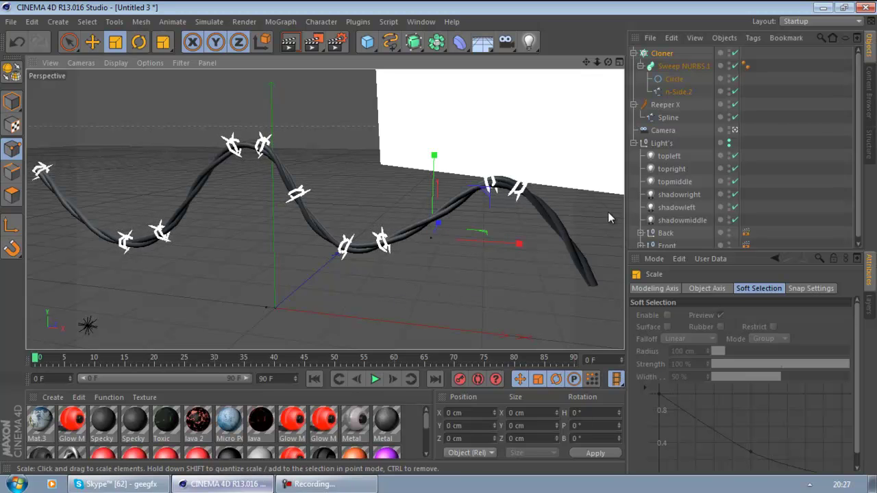
{"action": "left_click", "coordinate": [803, 119]}
- Apply the Black Steel material to the Reeper X rope
{"action": "left_click_drag", "start_coordinate": [497, 199], "coordinate": [440, 240], "text": "alt"}
{"action": "mouse_move", "coordinate": [427, 422]}
{"action": "left_mouse_down"}
{"action": "mouse_move", "coordinate": [426, 453]}
{"action": "mouse_move", "coordinate": [426, 430]}
{"action": "left_mouse_up"}
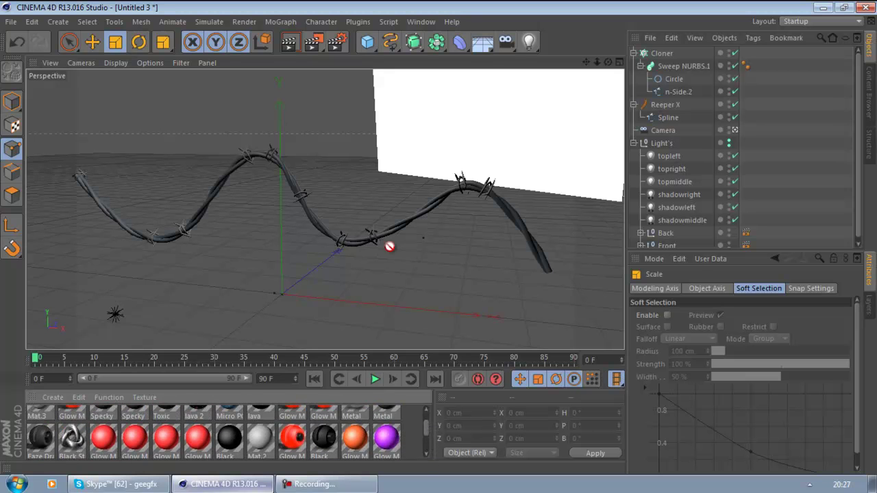
{"action": "left_click_drag", "start_coordinate": [680, 70], "coordinate": [662, 53]}
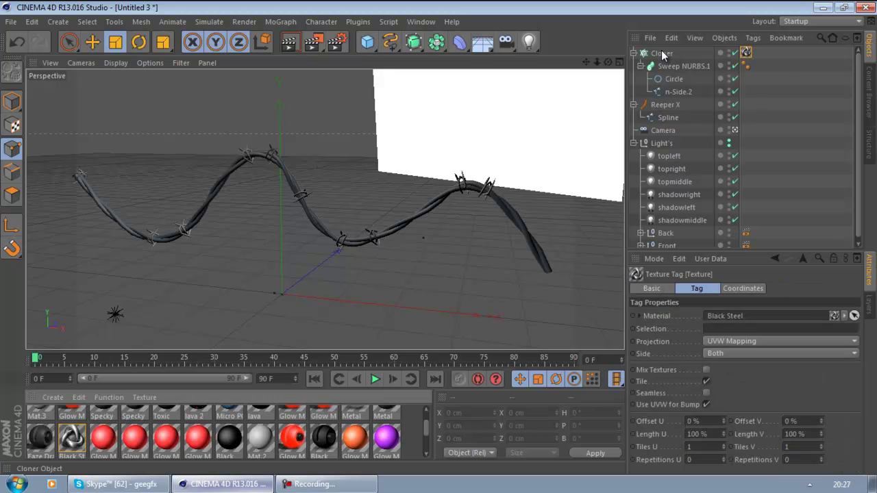
{"action": "left_click_drag", "start_coordinate": [748, 54], "coordinate": [672, 106]}
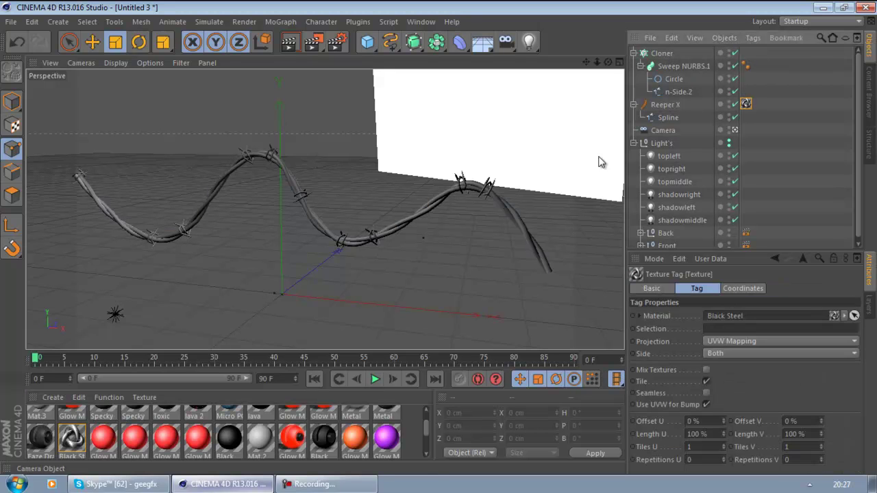
- Apply the dark Metal material to the Cloner with the barbs and collapse its hierarchy
{"action": "left_click", "coordinate": [42, 442]}
{"action": "scroll", "coordinate": [411, 423], "scroll_direction": "up", "scroll_amount": 1}
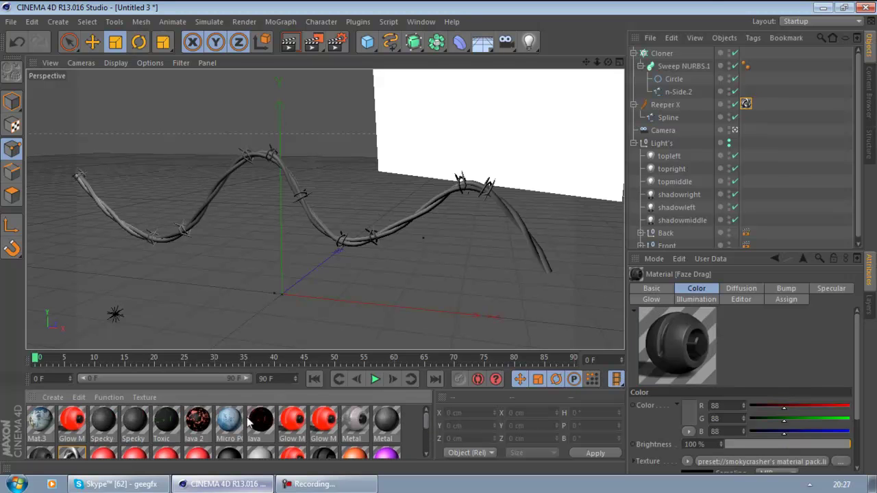
{"action": "left_click", "coordinate": [387, 421]}
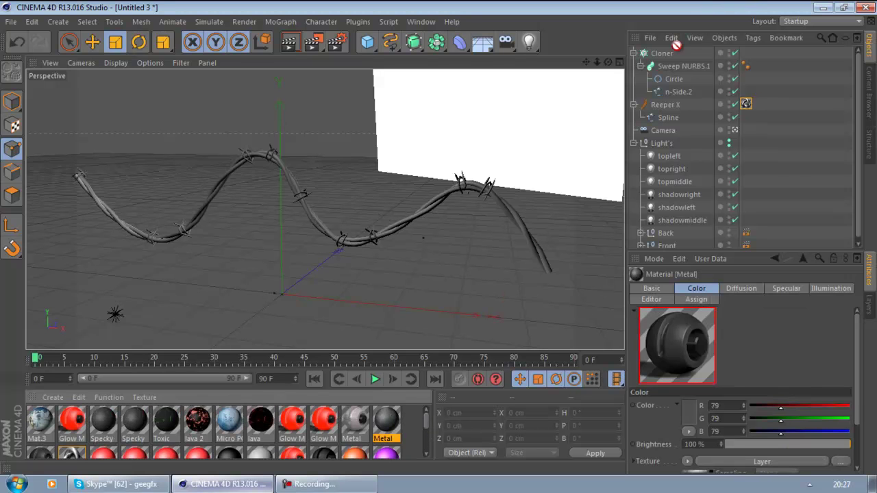
{"action": "left_click_drag", "start_coordinate": [655, 56], "coordinate": [658, 54]}
{"action": "left_click", "coordinate": [634, 53]}
- Frame the whole barbed wire from the front with the white light panel behind it and render the view
{"action": "left_click_drag", "start_coordinate": [544, 135], "coordinate": [590, 97], "text": "alt"}
{"action": "right_click_drag", "start_coordinate": [439, 240], "coordinate": [396, 235], "text": "alt"}
{"action": "middle_click_drag", "start_coordinate": [395, 235], "coordinate": [439, 238], "text": "alt"}
{"action": "scroll", "coordinate": [527, 94], "scroll_direction": "up", "scroll_amount": 1}
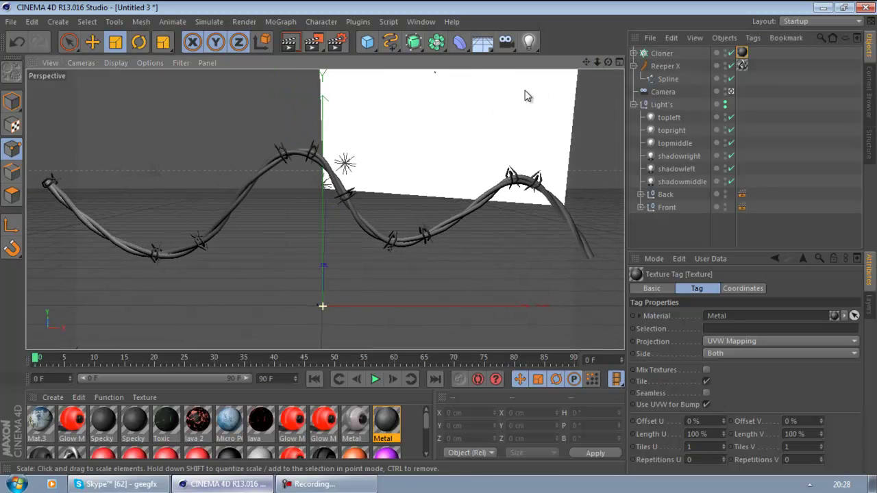
{"action": "scroll", "coordinate": [527, 93], "scroll_direction": "down", "scroll_amount": 1}
{"action": "left_click", "coordinate": [291, 43]}
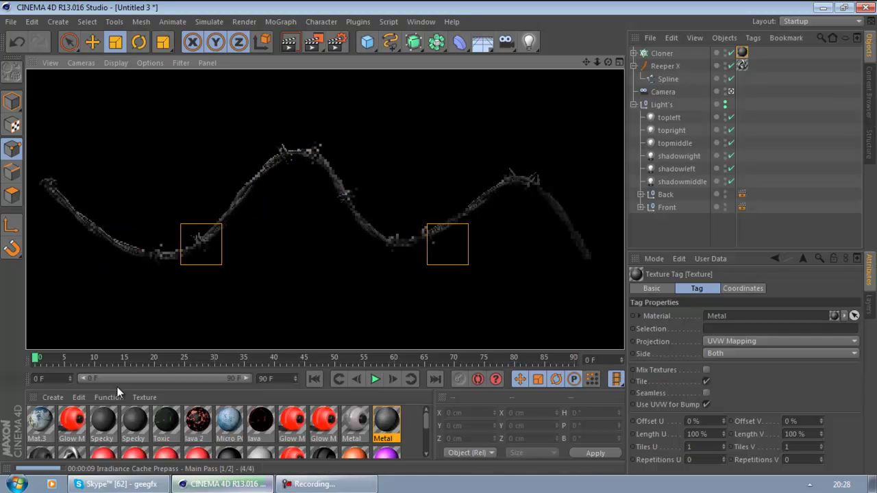
{"action": "left_click", "coordinate": [120, 485]}
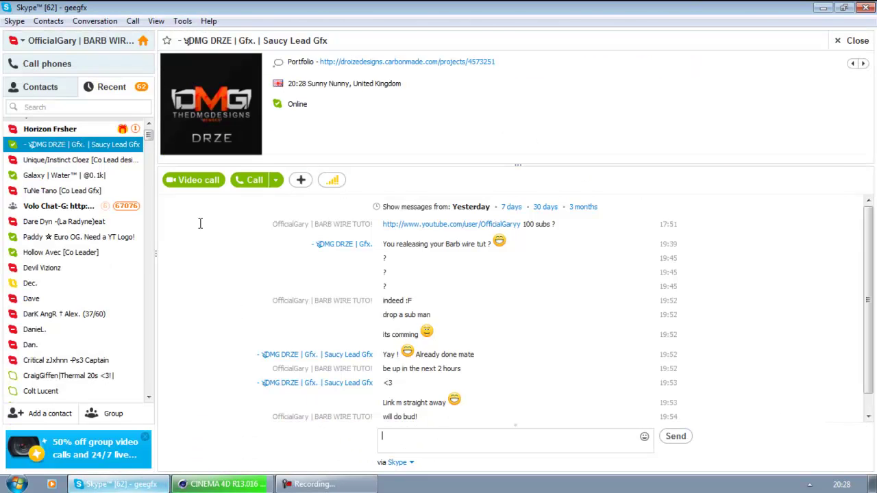
{"action": "left_click", "coordinate": [130, 130]}
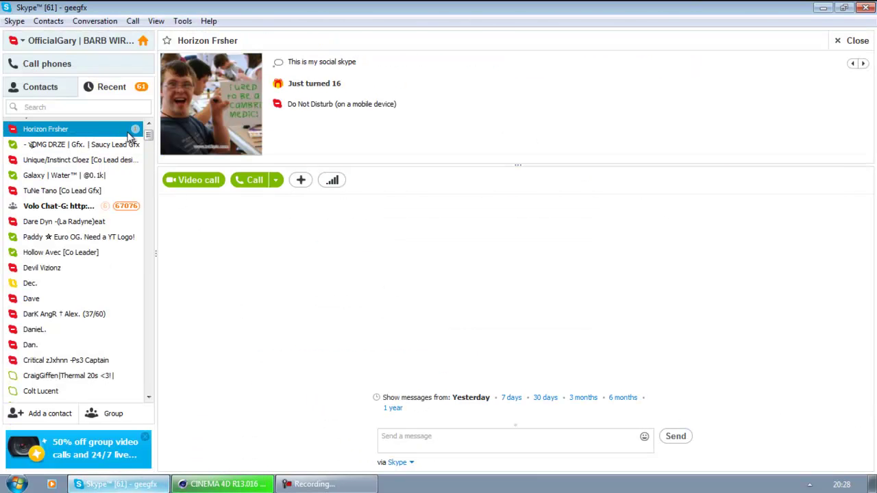
{"action": "left_click", "coordinate": [80, 147]}
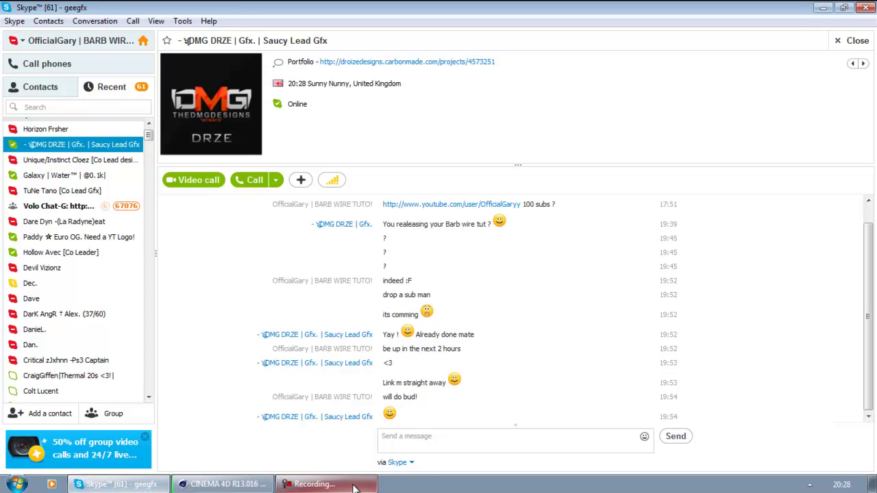
- Switch back to Cinema 4D, minimize the Picture Viewer and examine the barbed wire up close in the perspective view
{"action": "left_click", "coordinate": [223, 484]}
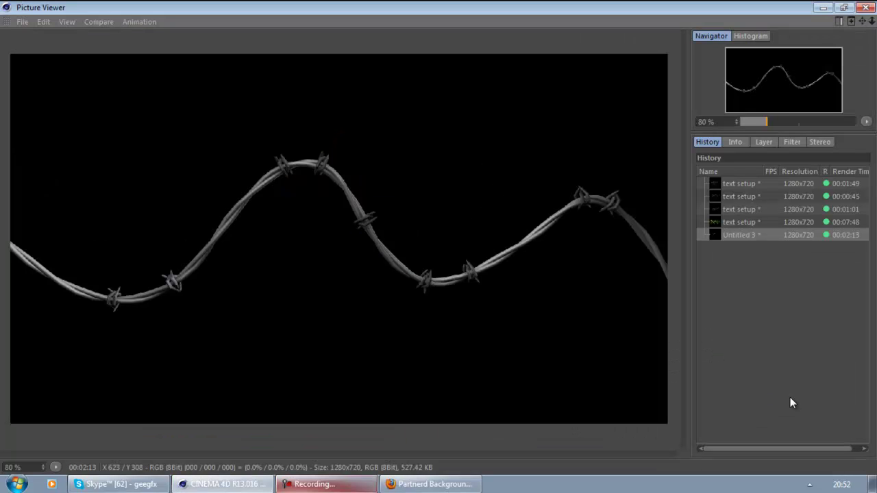
{"action": "left_click", "coordinate": [823, 7]}
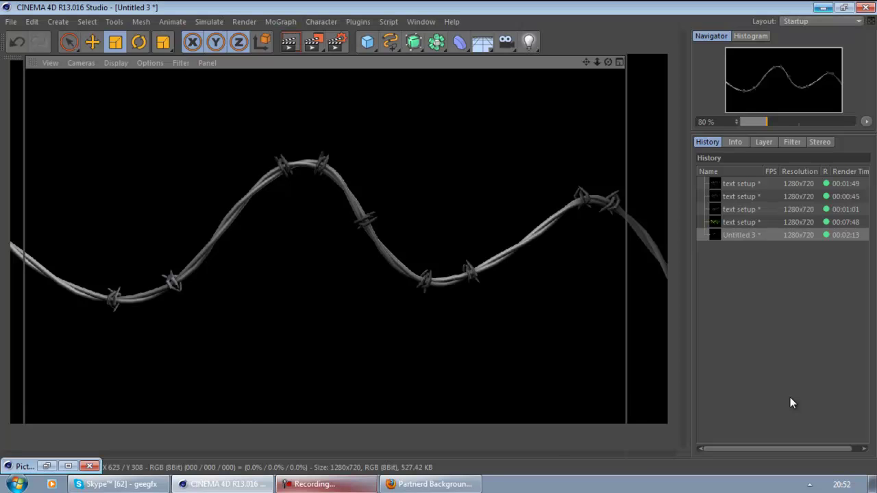
{"action": "mouse_move", "coordinate": [597, 61]}
{"action": "left_mouse_down"}
{"action": "mouse_move", "coordinate": [678, 61]}
{"action": "mouse_move", "coordinate": [644, 62]}
{"action": "left_mouse_up"}
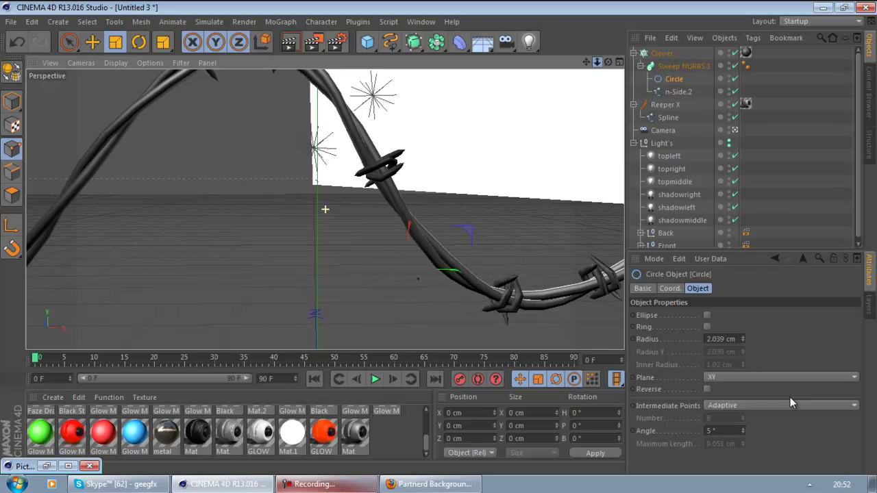